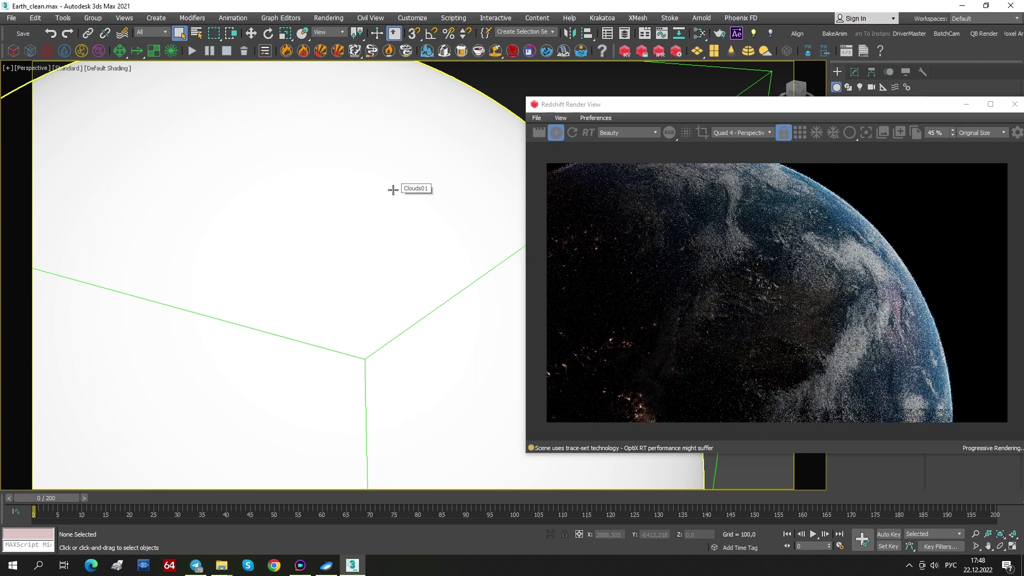
# Step: Examine the Earth's atmosphere edge, night lights and clouds in the live render, from close up to the whole planet
pyautogui.moveTo(379, 181); pyautogui.dragTo(432, 198, button='middle')
pyautogui.scroll(1, 341, 162)
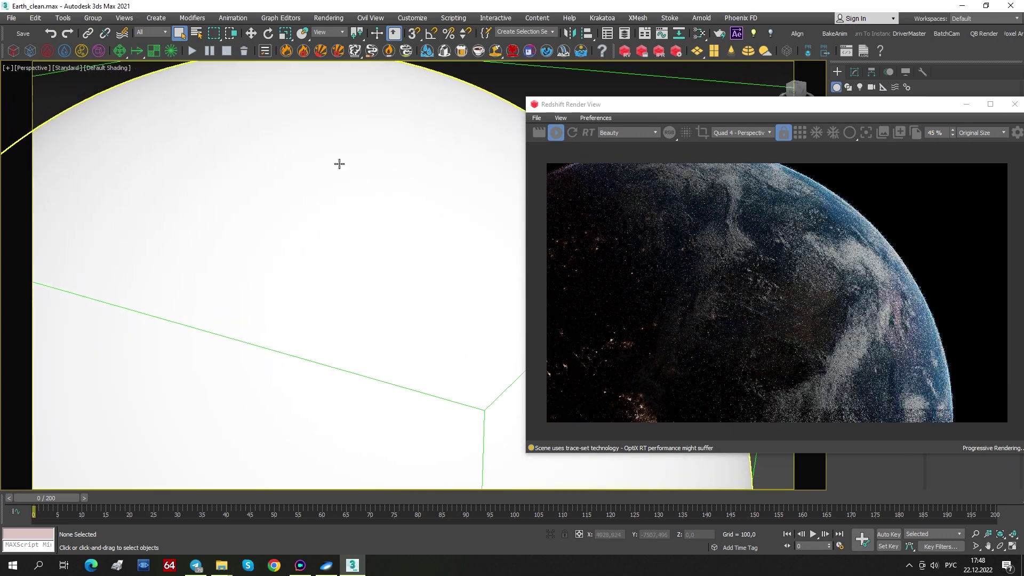
pyautogui.moveTo(277, 137); pyautogui.dragTo(428, 178, button='middle')
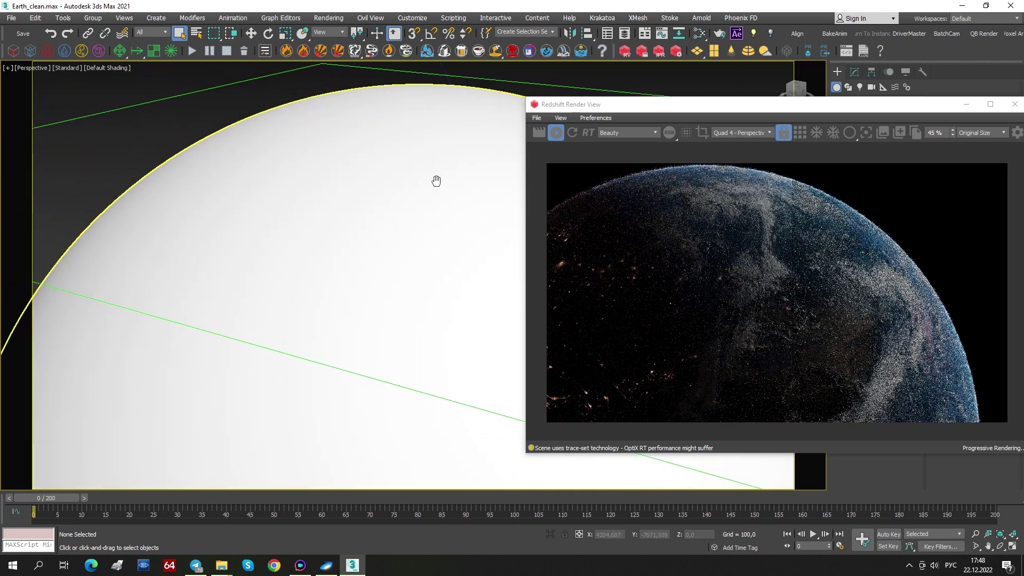
pyautogui.scroll(-2, 217, 178)
pyautogui.scroll(-2, 382, 178)
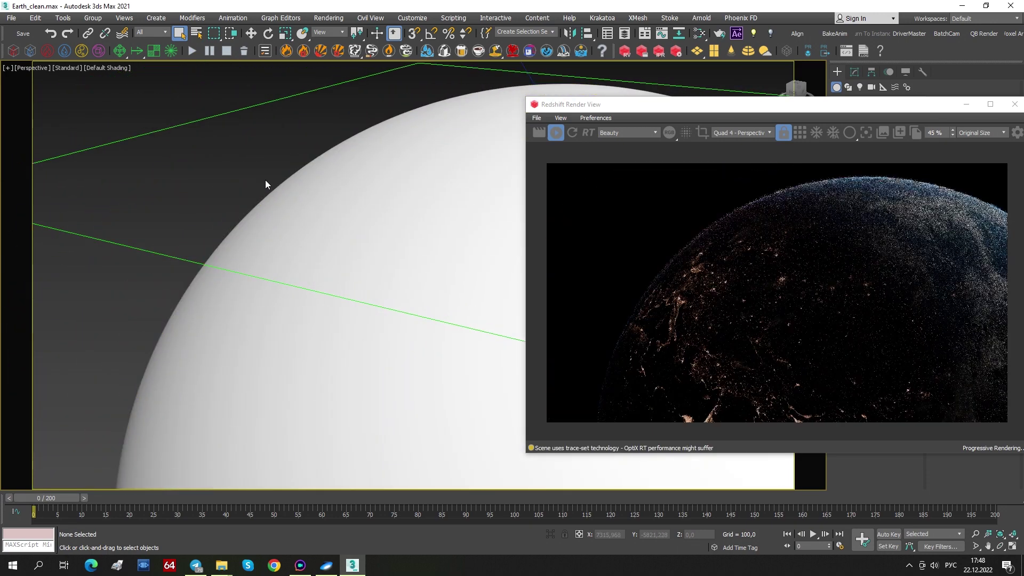
pyautogui.scroll(2, 274, 195)
pyautogui.moveTo(277, 193); pyautogui.dragTo(329, 238, button='middle')
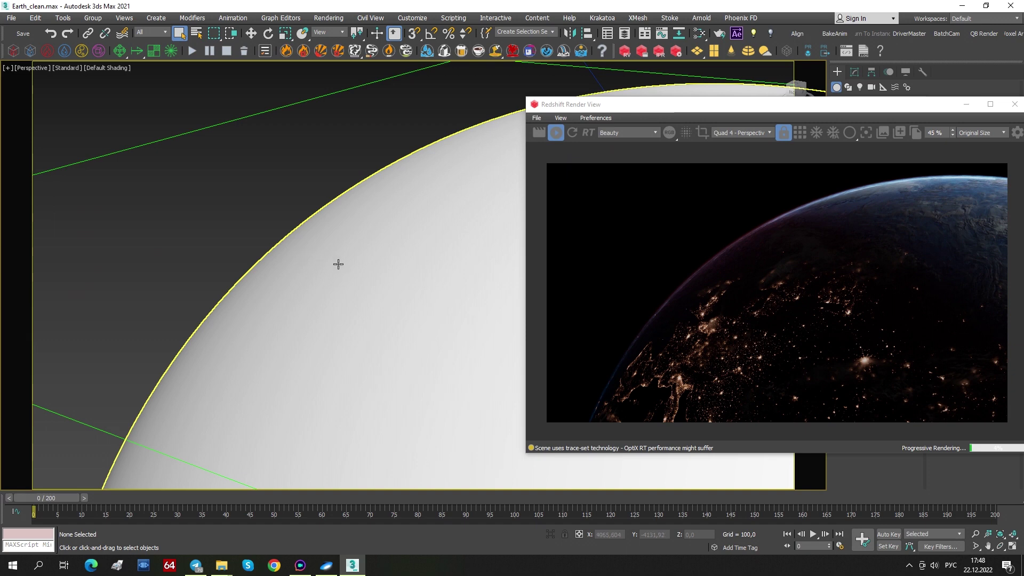
pyautogui.scroll(-2, 341, 263)
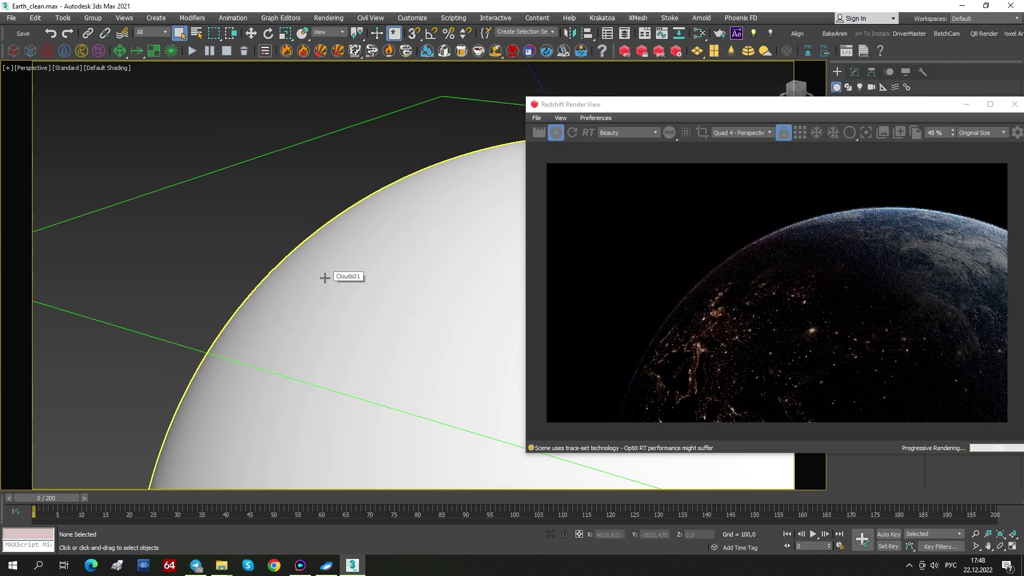
pyautogui.keyDown('alt'); pyautogui.moveTo(359, 312); pyautogui.dragTo(315, 228, button='middle'); pyautogui.keyUp('alt')
pyautogui.scroll(-3, 320, 232)
pyautogui.scroll(-2, 355, 289)
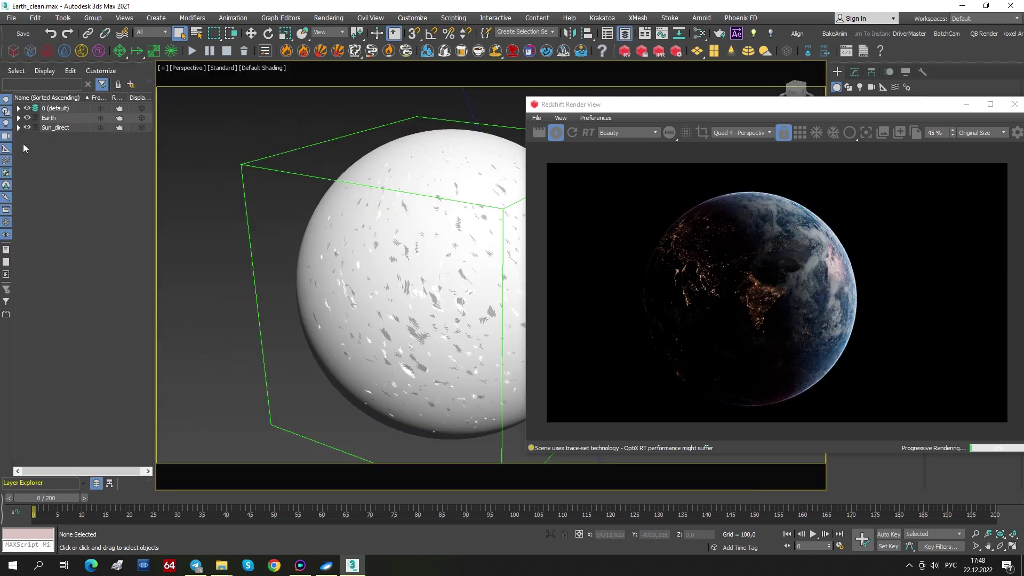
# Step: Open the parameters of Volume_light_blue in the Earth layer and switch the light off and back on to compare the render
pyautogui.click(19, 118)
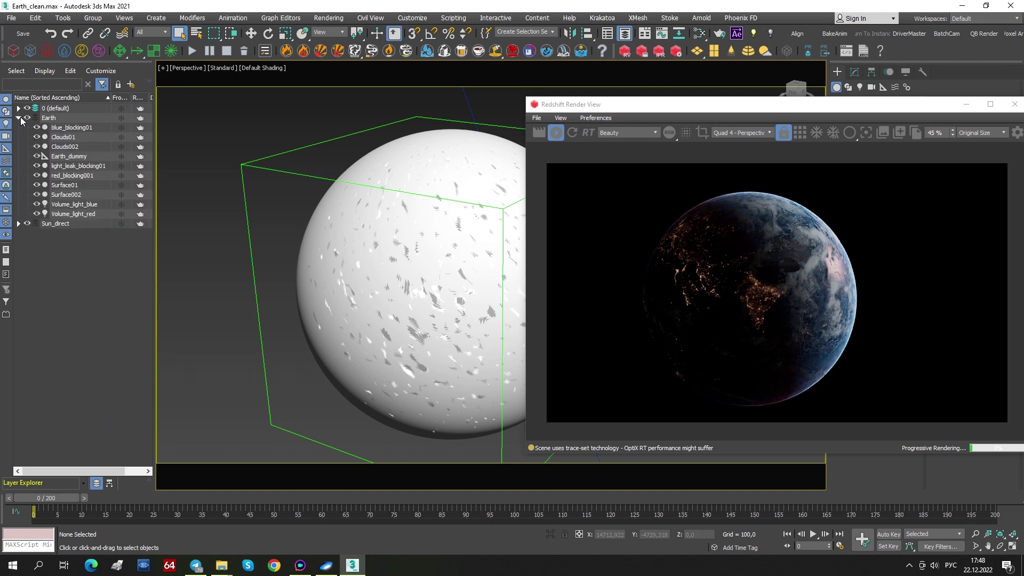
pyautogui.click(73, 207)
pyautogui.moveTo(661, 109); pyautogui.dragTo(173, 95)
pyautogui.click(855, 71)
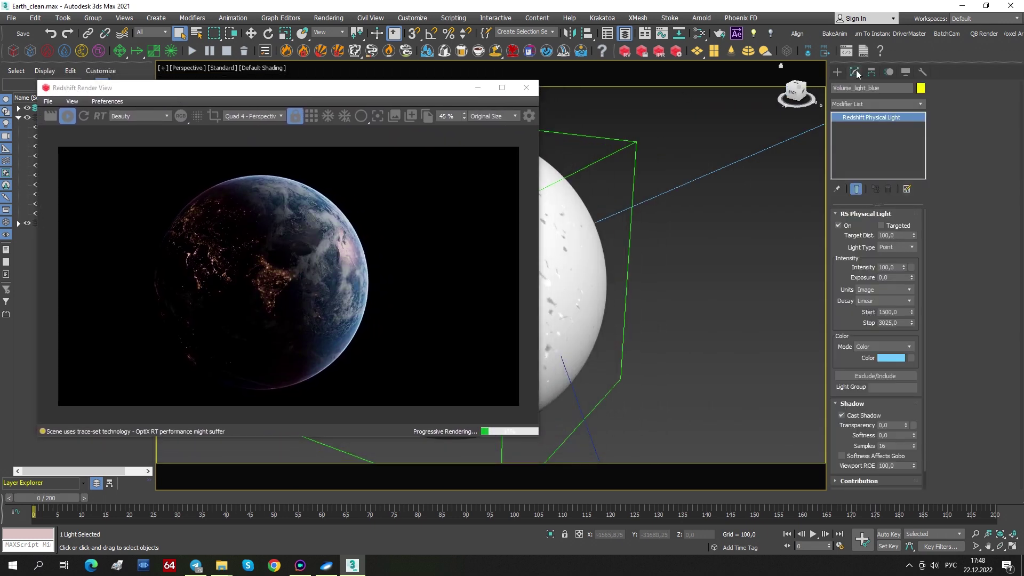
pyautogui.click(840, 226)
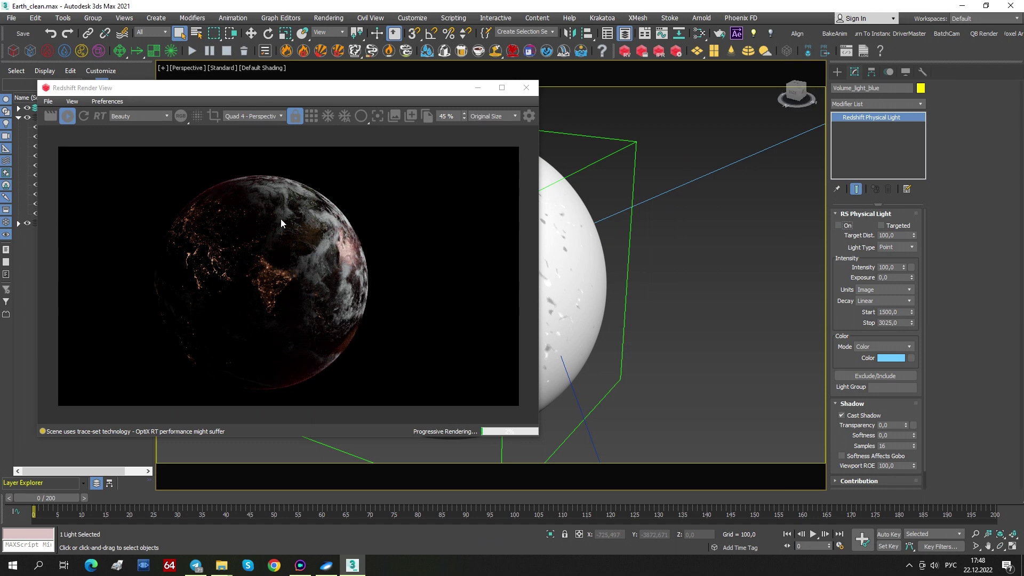
pyautogui.click(845, 228)
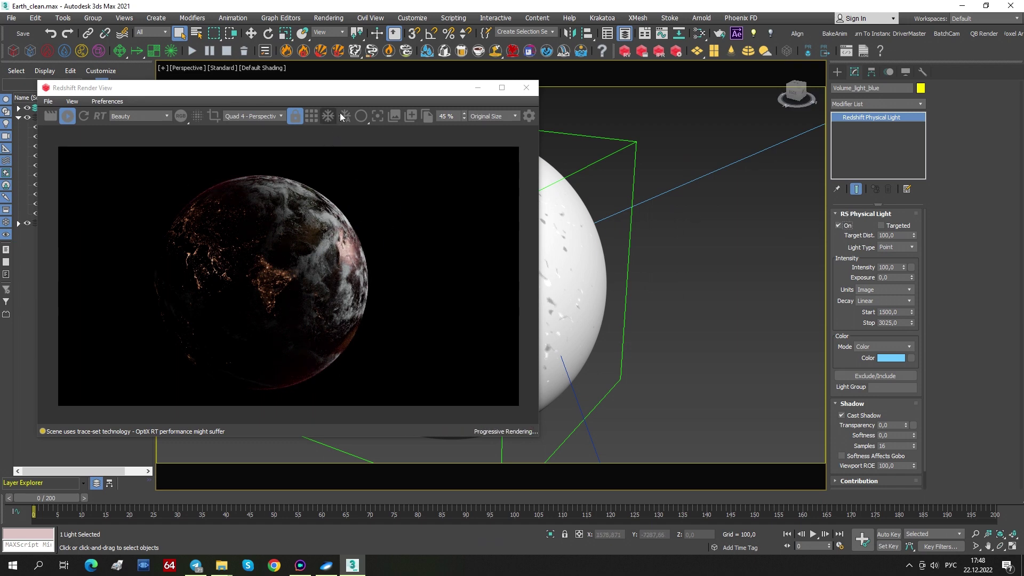
# Step: Review the Redshift Volume Scattering parameters in the Environment and Effects settings, and close the dialog
pyautogui.moveTo(345, 89); pyautogui.dragTo(332, 123)
pyautogui.click(335, 18)
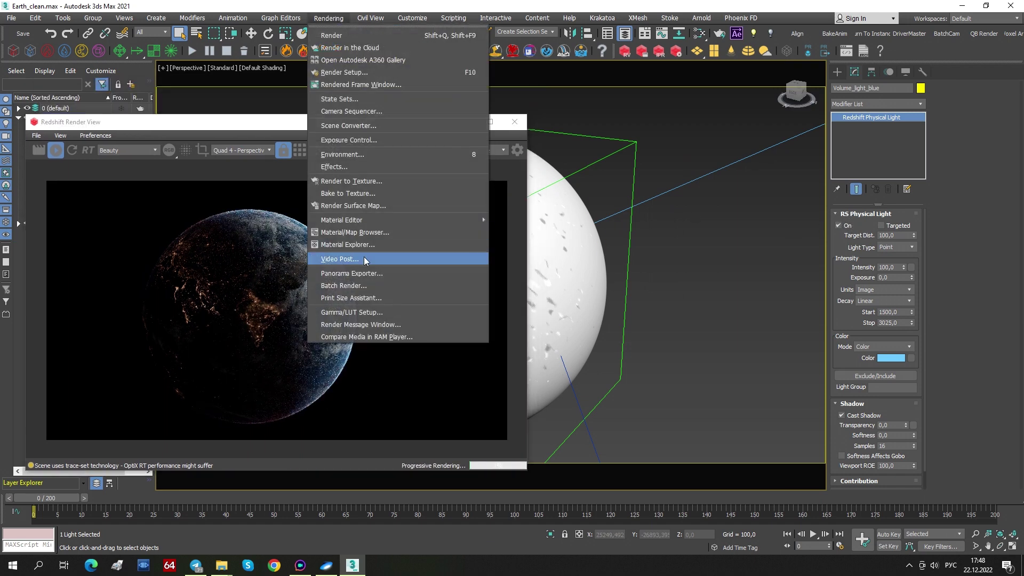
pyautogui.click(352, 170)
pyautogui.moveTo(128, 123); pyautogui.dragTo(692, 95)
pyautogui.scroll(-1, 657, 274)
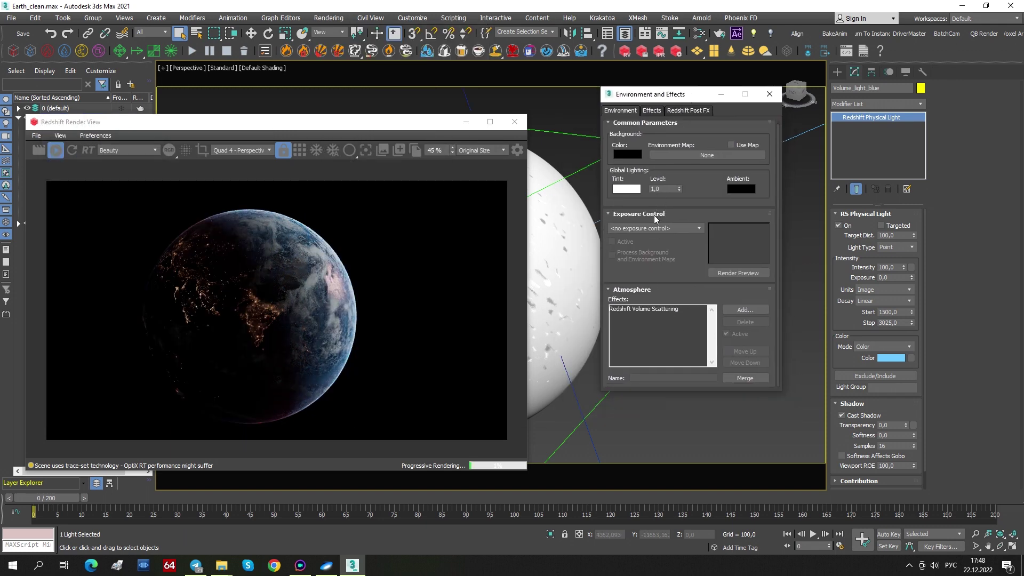
pyautogui.click(631, 214)
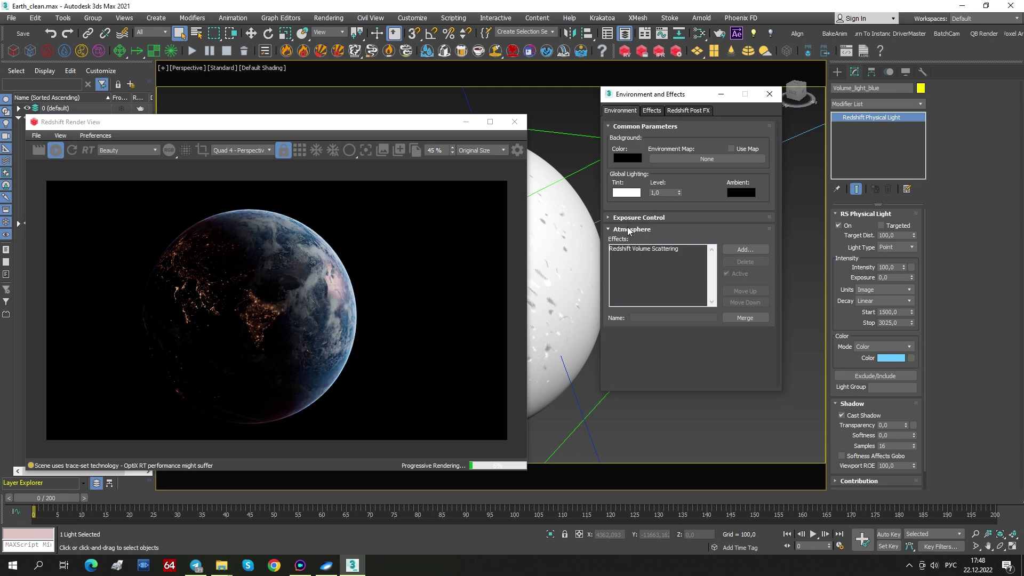
pyautogui.click(633, 249)
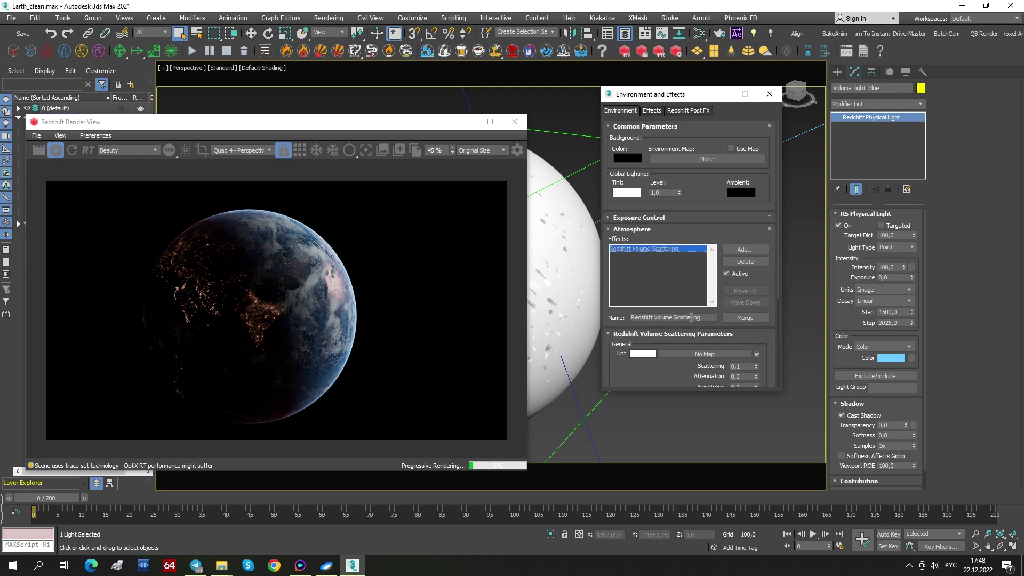
pyautogui.scroll(-5, 691, 317)
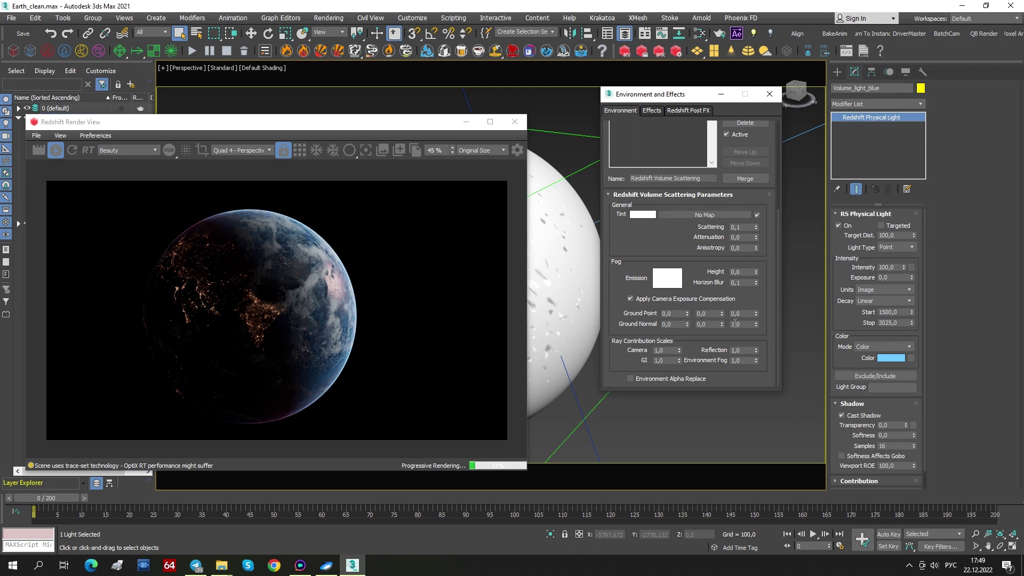
pyautogui.moveTo(685, 95); pyautogui.dragTo(669, 111)
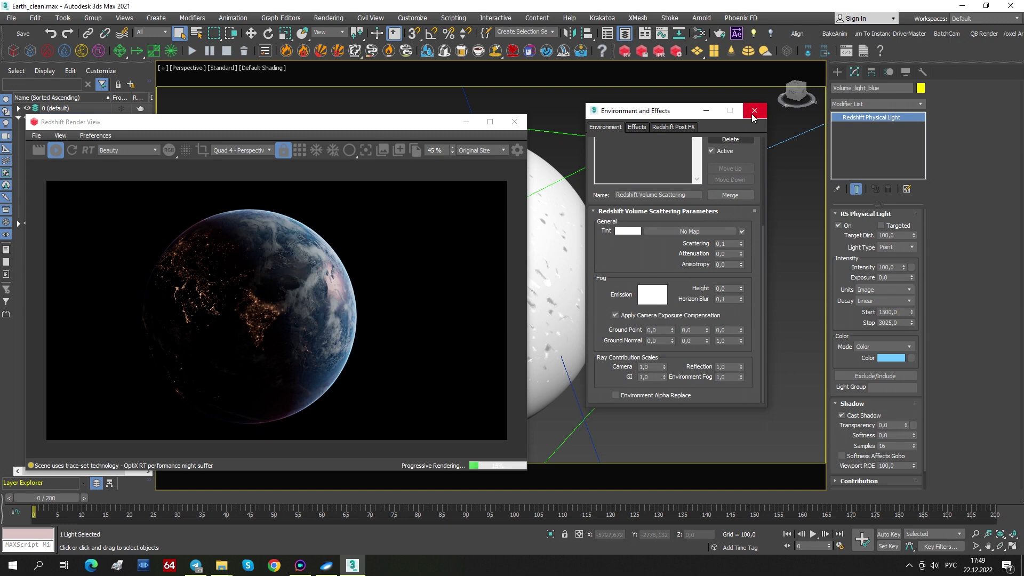
pyautogui.click(753, 116)
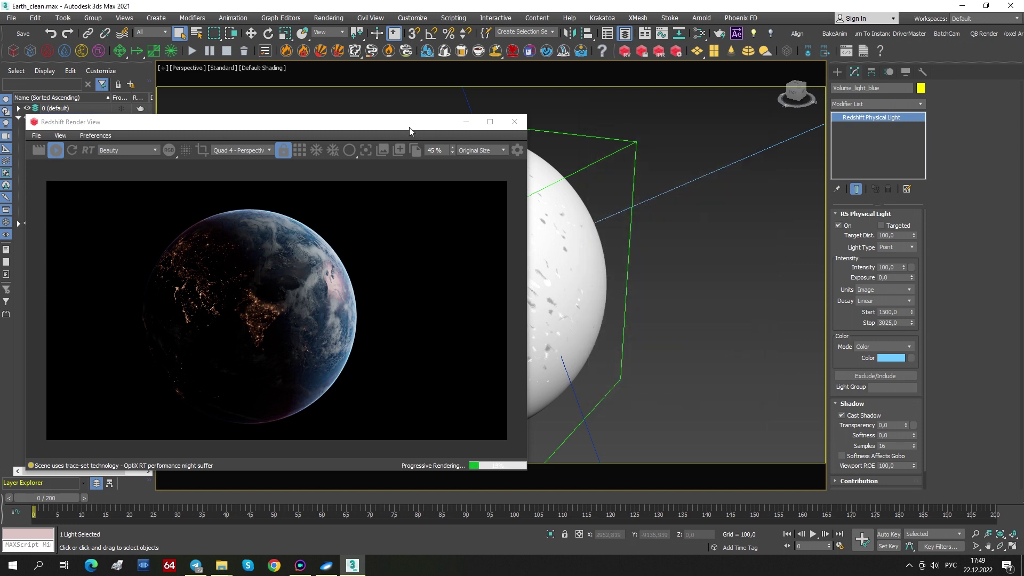
# Step: Move the Redshift Render View aside to uncover the planet viewport and the layer list
pyautogui.moveTo(410, 131); pyautogui.dragTo(867, 120)
pyautogui.moveTo(708, 123); pyautogui.dragTo(861, 118)
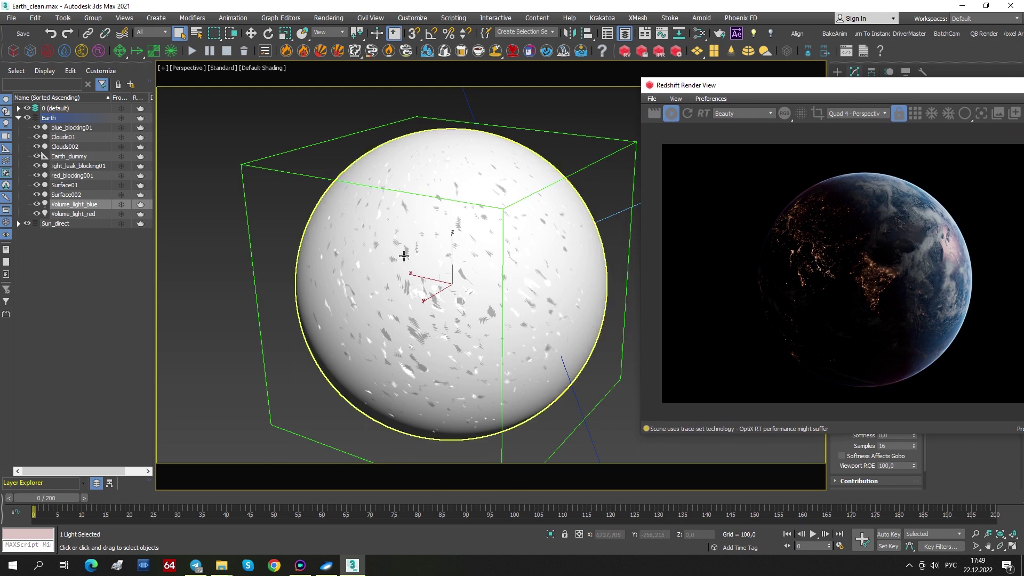
pyautogui.moveTo(705, 87); pyautogui.dragTo(677, 86)
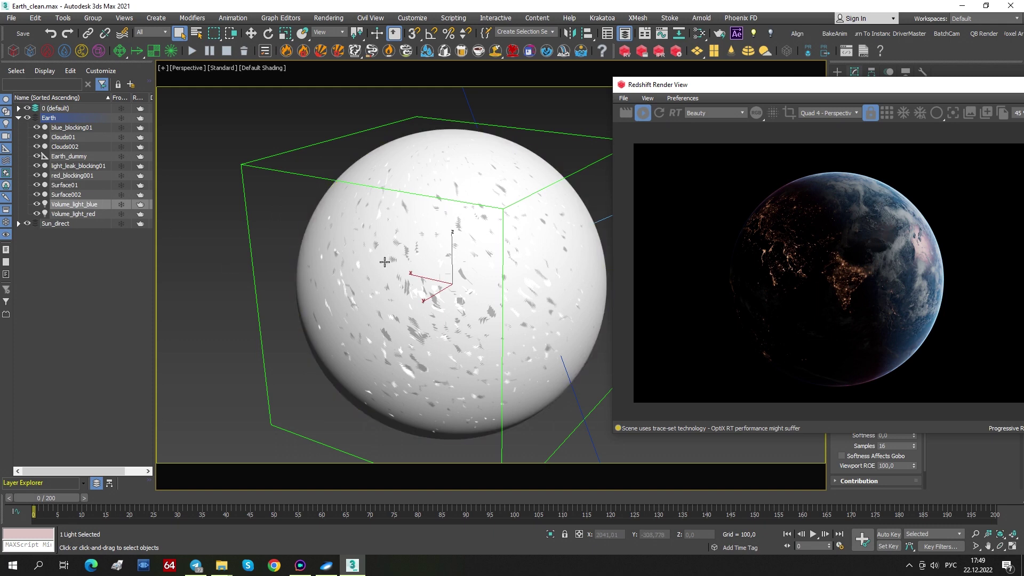
# Step: Hide the blue_blocking01 sphere in the Earth layer
pyautogui.click(62, 177)
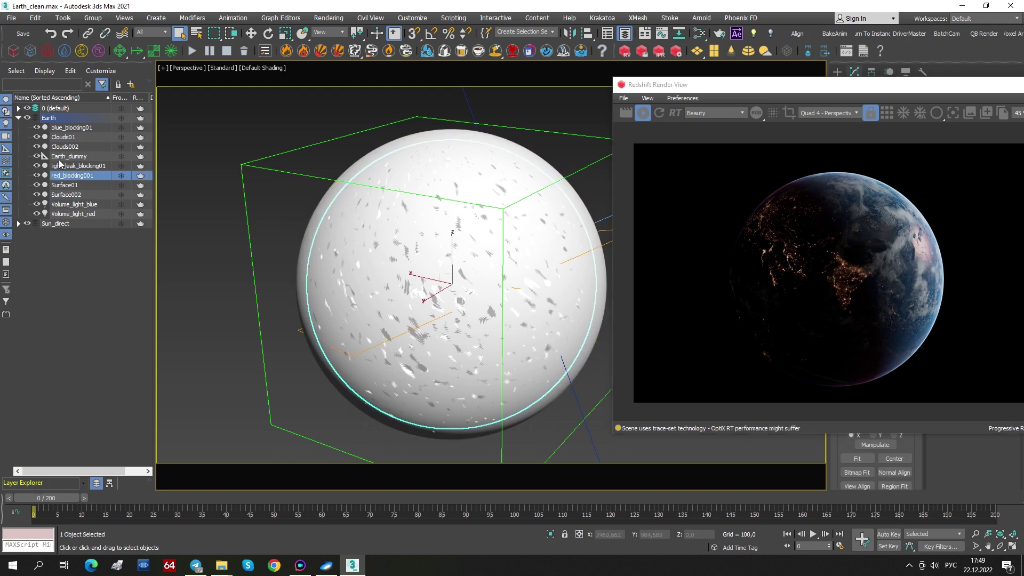
pyautogui.click(74, 206)
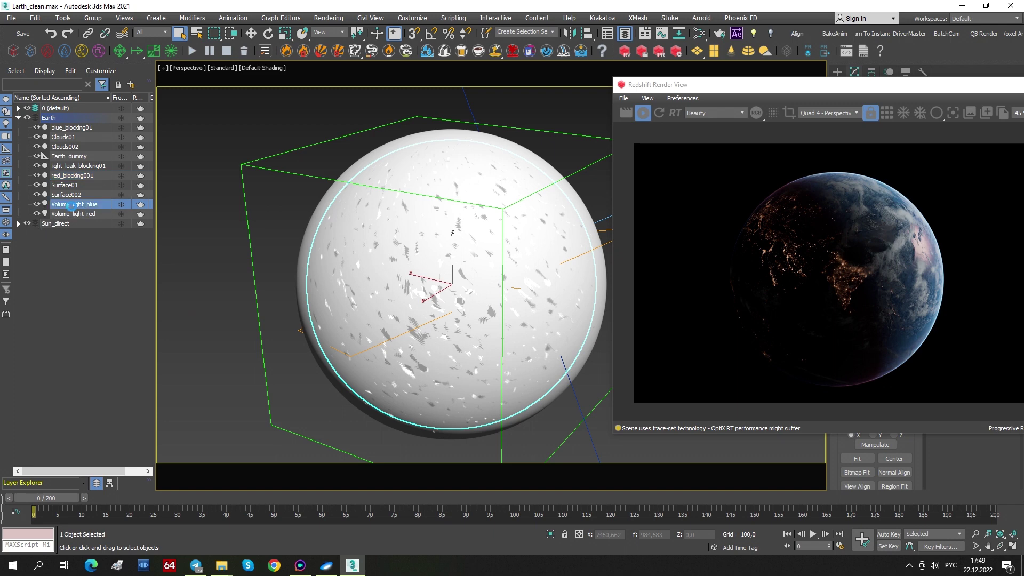
pyautogui.click(62, 129)
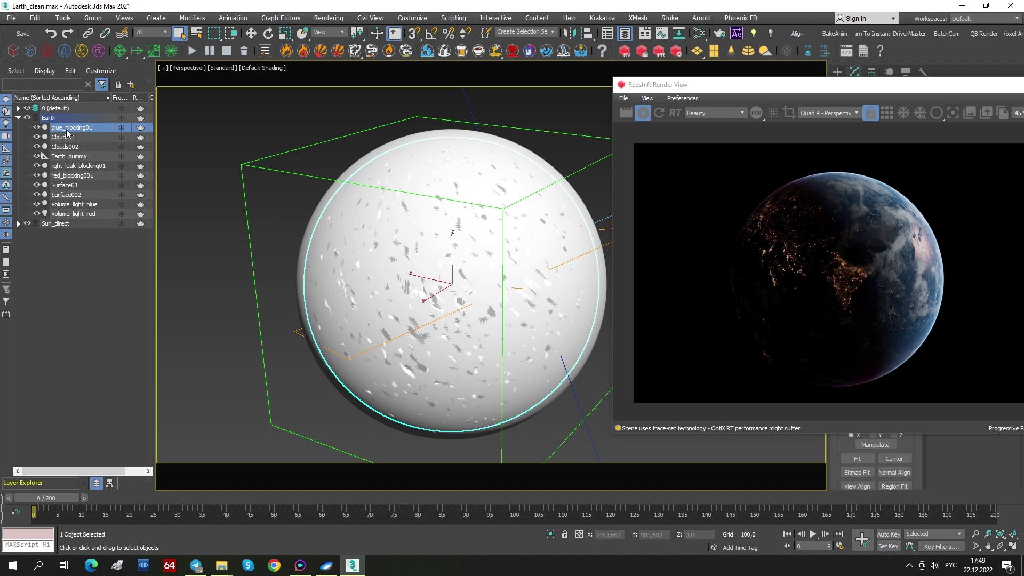
pyautogui.click(36, 128)
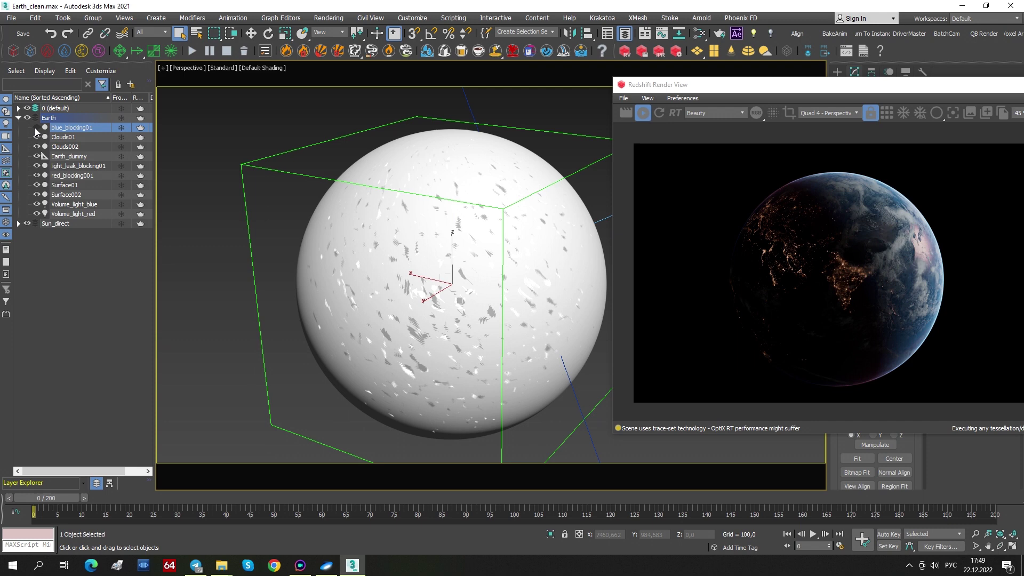
# Step: Narrow the Redshift Render View beside the viewport and examine the planet's render from another angle without the blue blocking sphere
pyautogui.moveTo(734, 92); pyautogui.dragTo(636, 51)
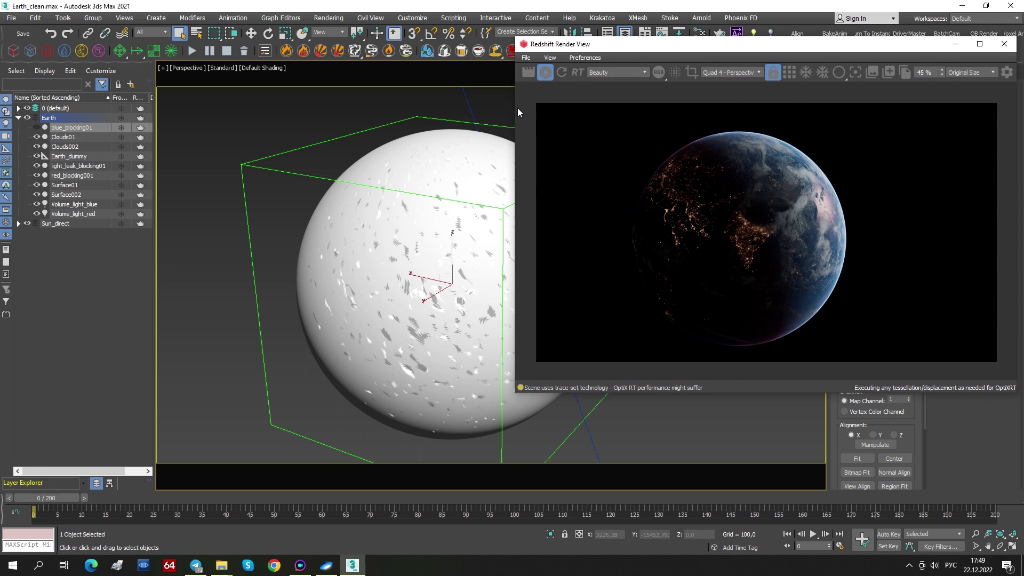
pyautogui.moveTo(517, 112); pyautogui.dragTo(628, 111)
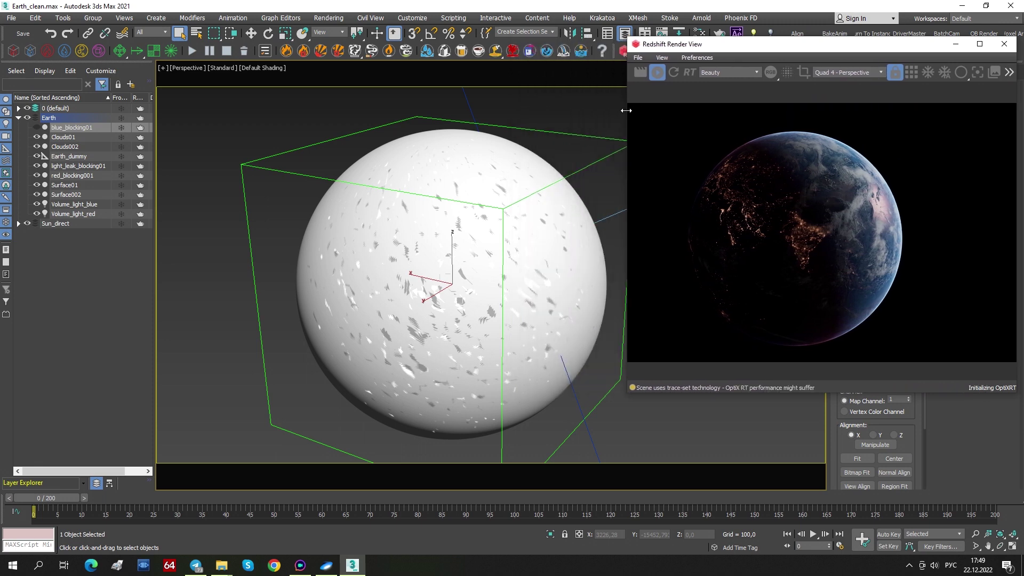
pyautogui.moveTo(792, 48); pyautogui.dragTo(788, 41)
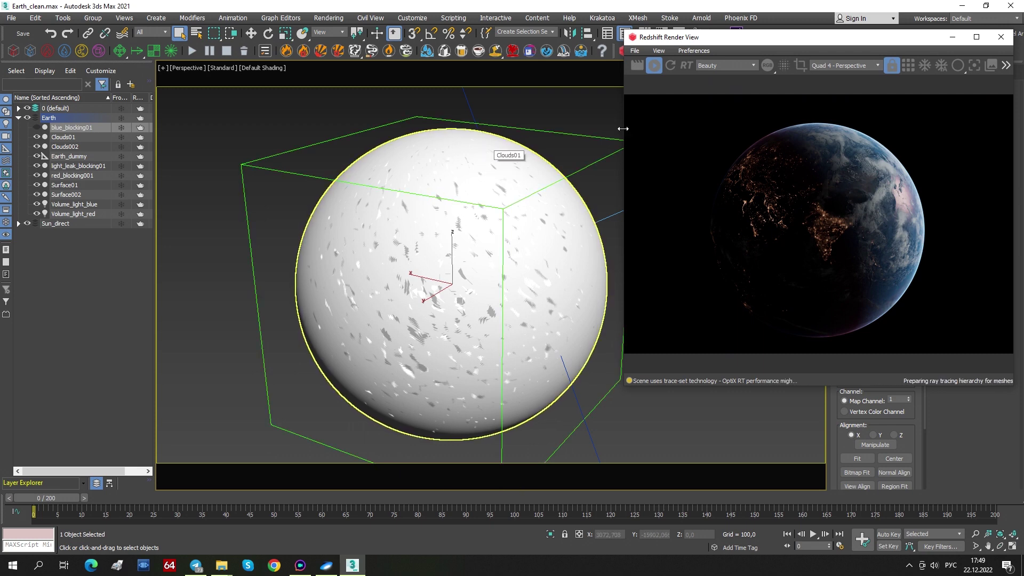
pyautogui.moveTo(752, 41)
pyautogui.mouseDown()
pyautogui.moveTo(739, 38)
pyautogui.moveTo(749, 39)
pyautogui.mouseUp()
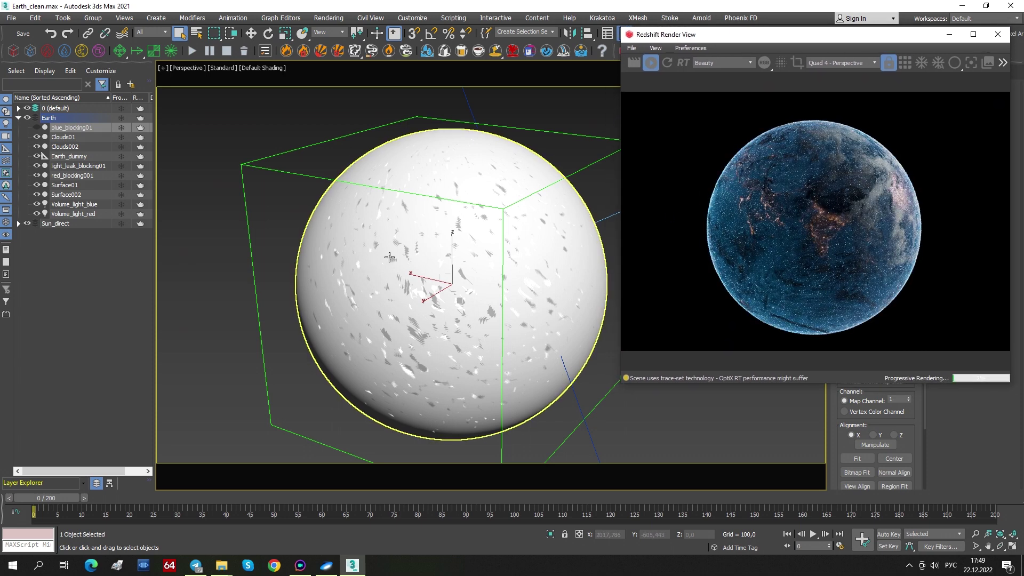
pyautogui.moveTo(494, 235)
pyautogui.keyDown('alt'); pyautogui.mouseDown(button='middle')
pyautogui.moveTo(464, 238)
pyautogui.moveTo(494, 232)
pyautogui.moveTo(493, 247)
pyautogui.moveTo(576, 208)
pyautogui.moveTo(448, 225)
pyautogui.moveTo(468, 226)
pyautogui.moveTo(519, 155)
pyautogui.moveTo(483, 288)
pyautogui.moveTo(516, 244)
pyautogui.moveTo(475, 234)
pyautogui.mouseUp(button='middle'); pyautogui.keyUp('alt')
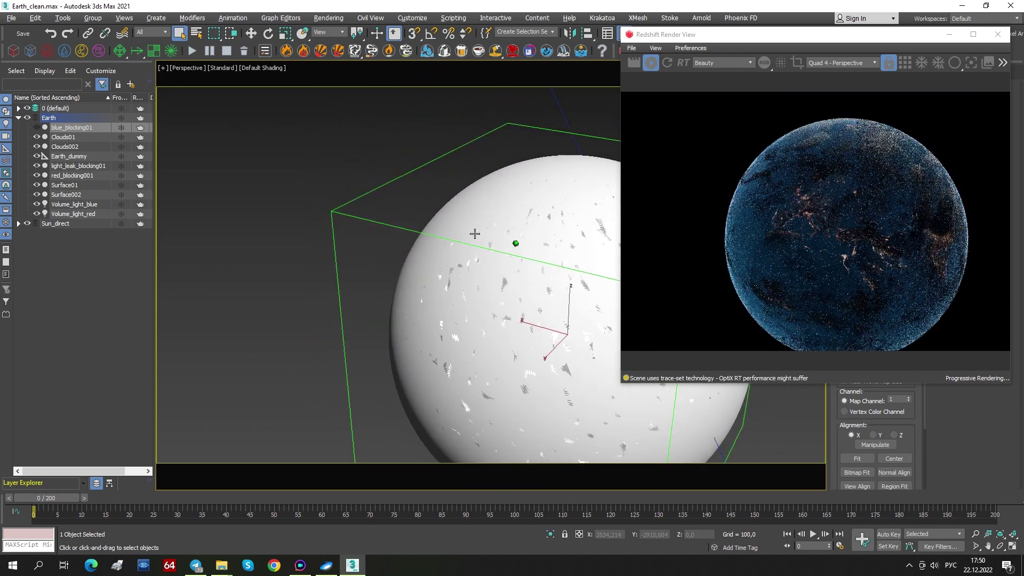
pyautogui.moveTo(542, 305); pyautogui.dragTo(462, 238, button='middle')
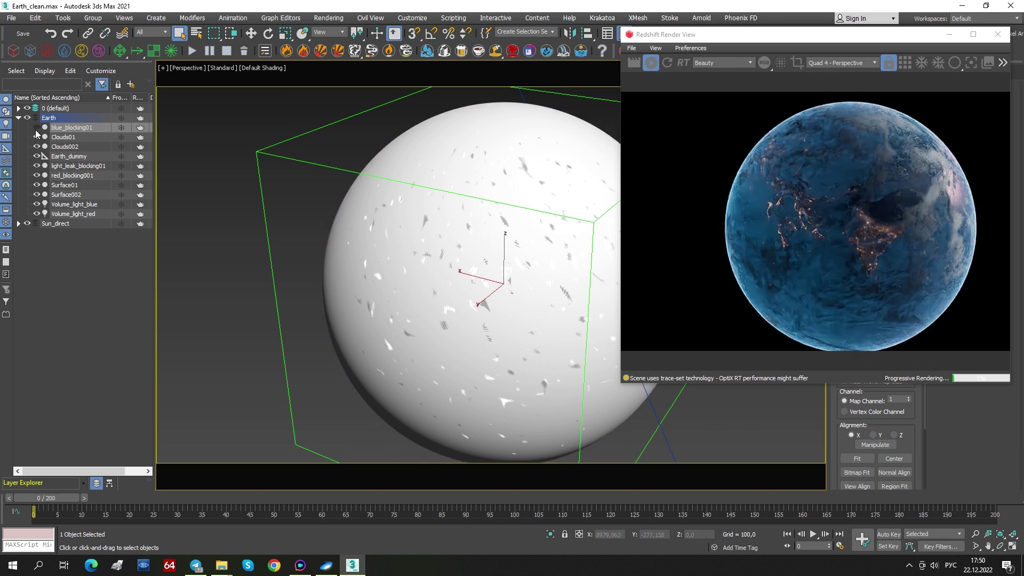
# Step: Unhide the blue_blocking01 sphere and isolate it in the viewport
pyautogui.click(37, 127)
pyautogui.click(35, 127)
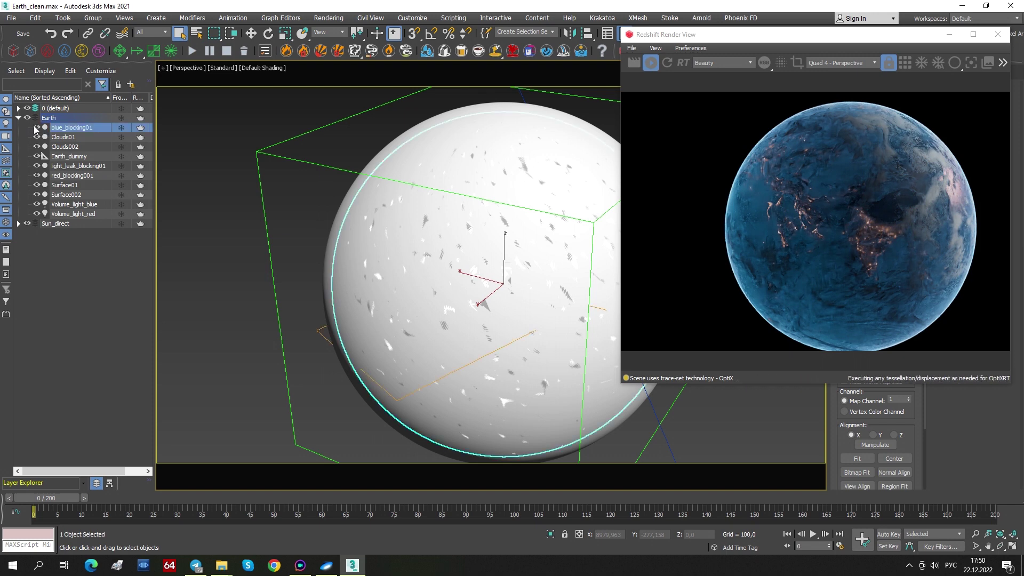
pyautogui.rightClick(413, 211)
pyautogui.click(450, 130)
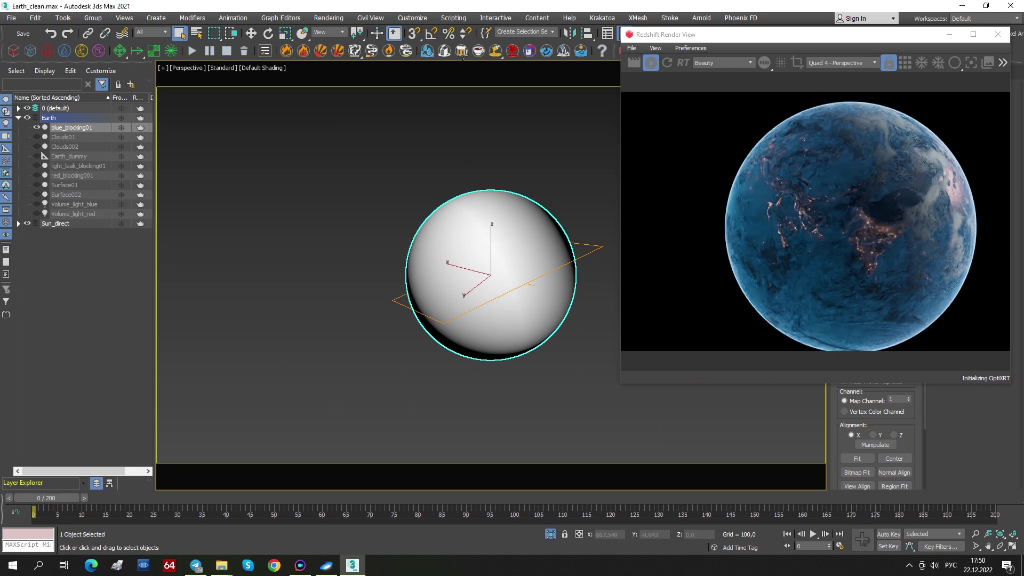
pyautogui.scroll(5, 460, 202)
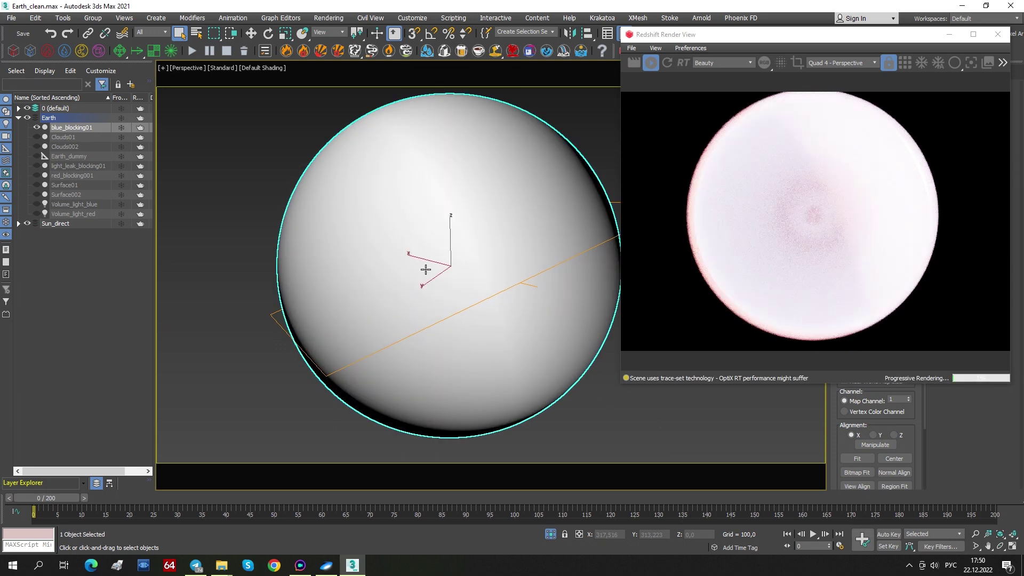
# Step: Move the render view clear of the isolated blue_blocking01 sphere and examine the sphere's shape from the other side
pyautogui.moveTo(745, 39)
pyautogui.mouseDown()
pyautogui.moveTo(874, 33)
pyautogui.moveTo(764, 39)
pyautogui.mouseUp()
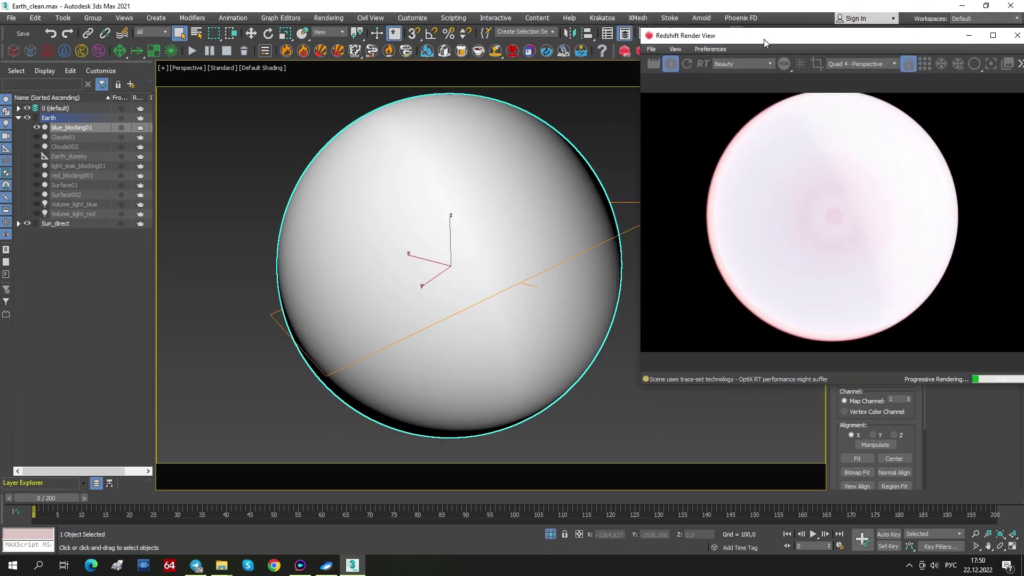
pyautogui.moveTo(491, 150); pyautogui.dragTo(491, 153, button='middle')
pyautogui.moveTo(694, 36); pyautogui.dragTo(711, 45)
pyautogui.keyDown('alt'); pyautogui.moveTo(475, 206); pyautogui.dragTo(518, 235, button='middle'); pyautogui.keyUp('alt')
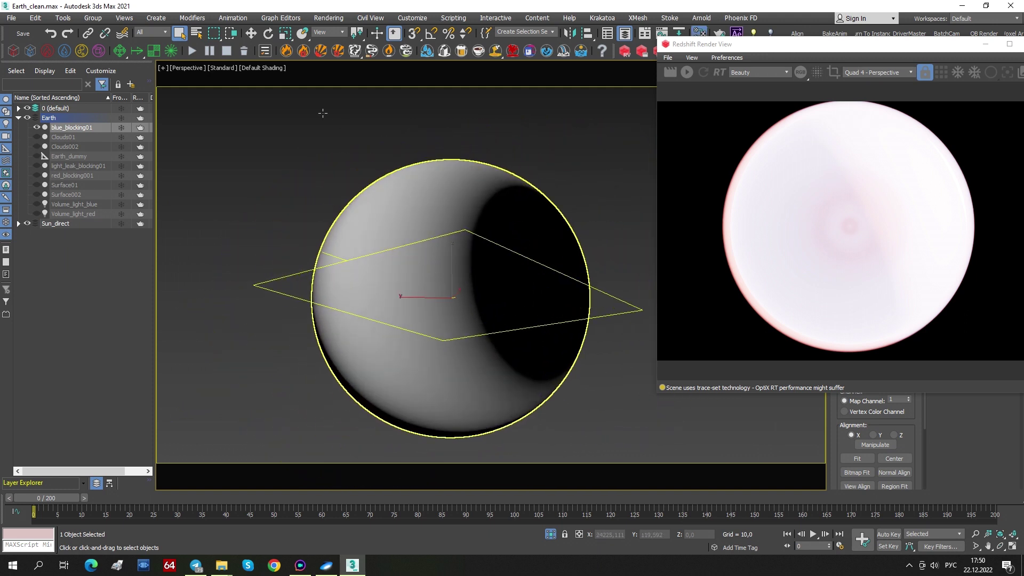
# Step: Open the Slate Material Editor and show the parameters of the 09 - Default RS Material node
pyautogui.press('m')
pyautogui.moveTo(609, 214); pyautogui.dragTo(585, 145, button='middle')
pyautogui.moveTo(704, 389); pyautogui.dragTo(608, 169, button='middle')
pyautogui.moveTo(703, 370); pyautogui.dragTo(708, 168, button='middle')
pyautogui.moveTo(681, 466); pyautogui.dragTo(731, 226, button='middle')
pyautogui.scroll(1, 732, 225)
pyautogui.moveTo(664, 406); pyautogui.dragTo(612, 174, button='middle')
pyautogui.moveTo(658, 256)
pyautogui.mouseDown(button='middle')
pyautogui.moveTo(623, 234)
pyautogui.moveTo(640, 203)
pyautogui.moveTo(651, 272)
pyautogui.mouseUp(button='middle')
pyautogui.doubleClick(682, 151)
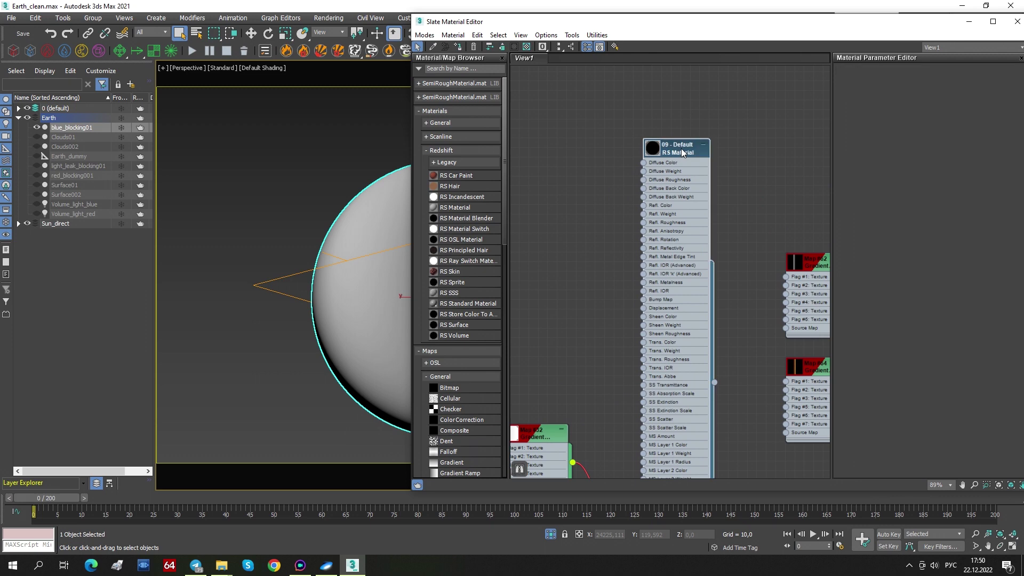
# Step: Examine the 09 - Default RS Material node and its neighbouring nodes in a temporarily maximized Slate Material Editor
pyautogui.moveTo(632, 341)
pyautogui.mouseDown(button='middle')
pyautogui.moveTo(585, 283)
pyautogui.moveTo(723, 173)
pyautogui.moveTo(619, 334)
pyautogui.mouseUp(button='middle')
pyautogui.moveTo(749, 21); pyautogui.dragTo(667, 22)
pyautogui.moveTo(706, 191); pyautogui.dragTo(565, 305, button='middle')
pyautogui.click(911, 22)
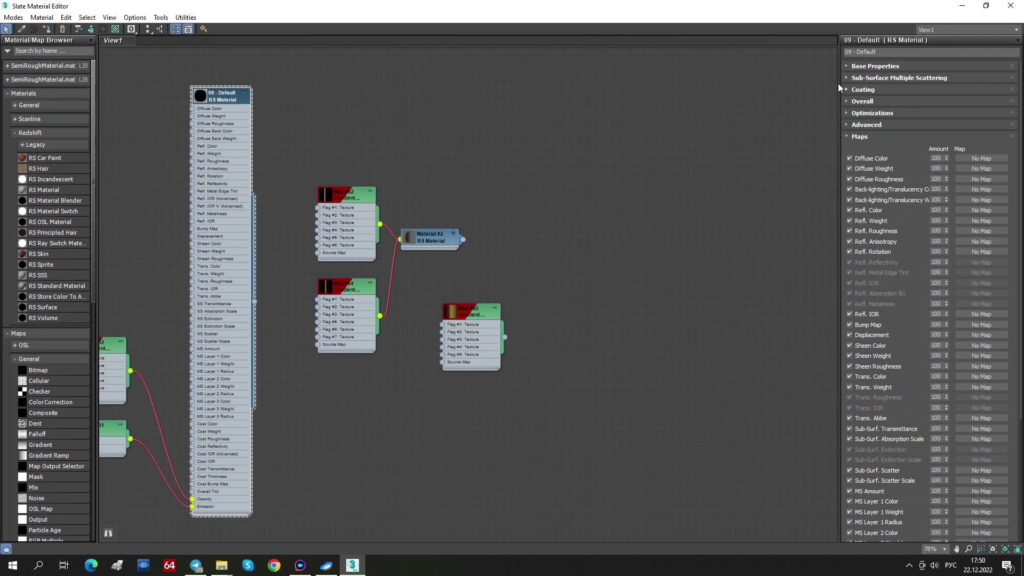
pyautogui.doubleClick(873, 9)
# Step: Locate the 08 - Default RS Material node in the graph and show its parameters
pyautogui.scroll(-8, 667, 240)
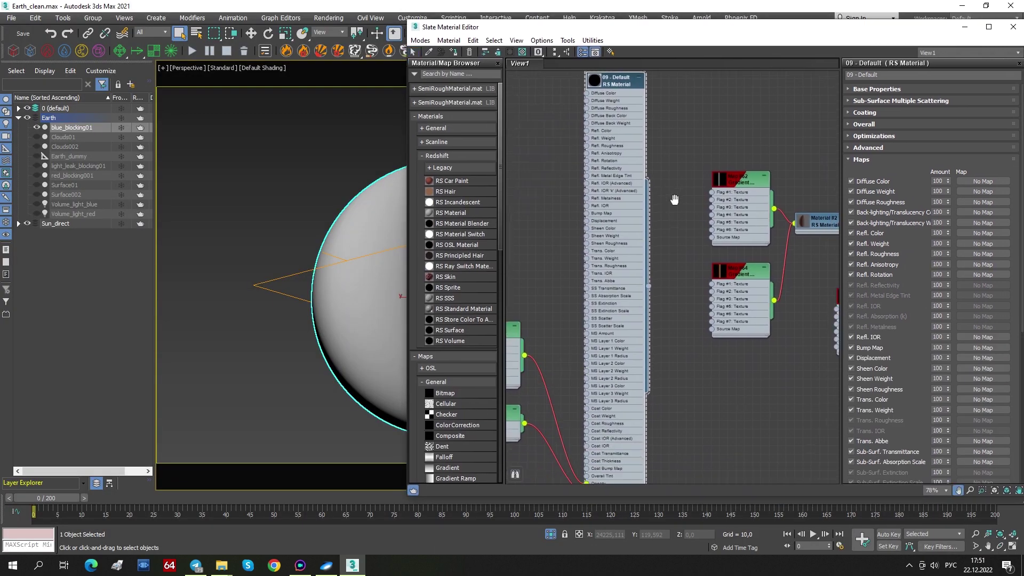
pyautogui.scroll(7, 665, 372)
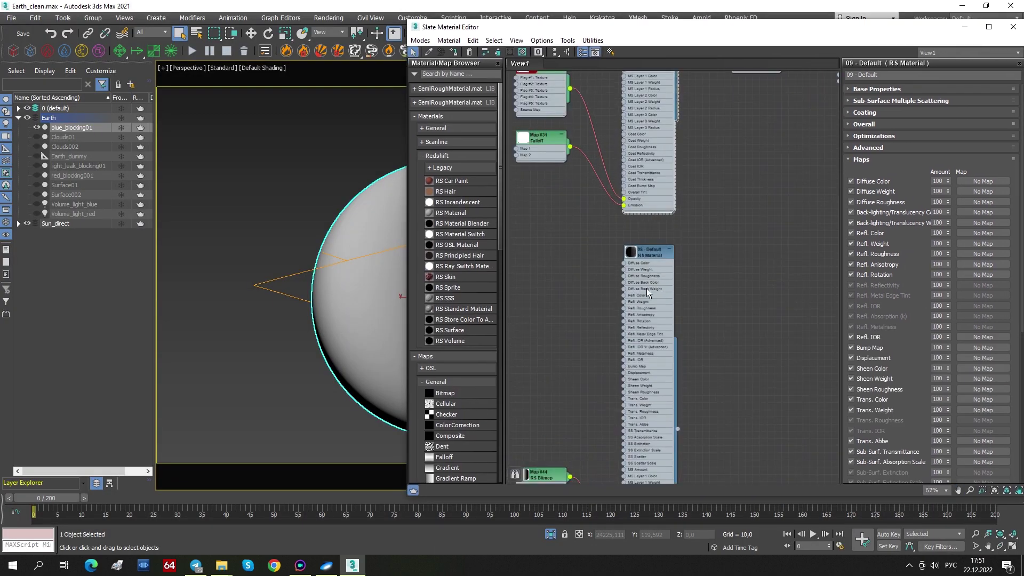
pyautogui.moveTo(664, 286); pyautogui.dragTo(673, 269, button='middle')
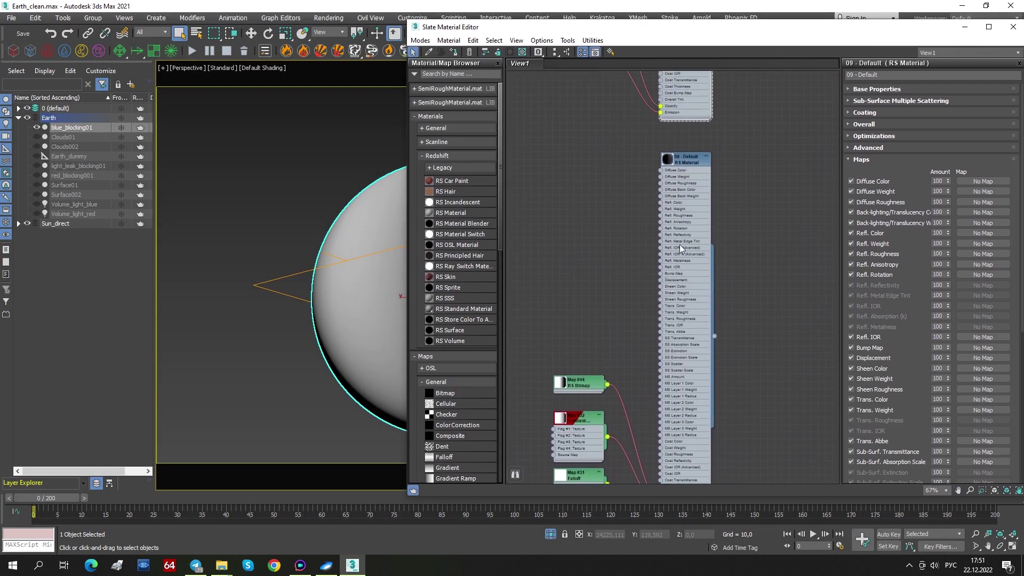
pyautogui.doubleClick(681, 165)
# Step: Inspect the 08 - Default node's inputs, then collapse its Maps section and expand Base Properties
pyautogui.moveTo(703, 139)
pyautogui.mouseDown(button='middle')
pyautogui.moveTo(667, 361)
pyautogui.moveTo(677, 455)
pyautogui.moveTo(700, 156)
pyautogui.mouseUp(button='middle')
pyautogui.moveTo(691, 283); pyautogui.dragTo(685, 310, button='middle')
pyautogui.scroll(3, 667, 216)
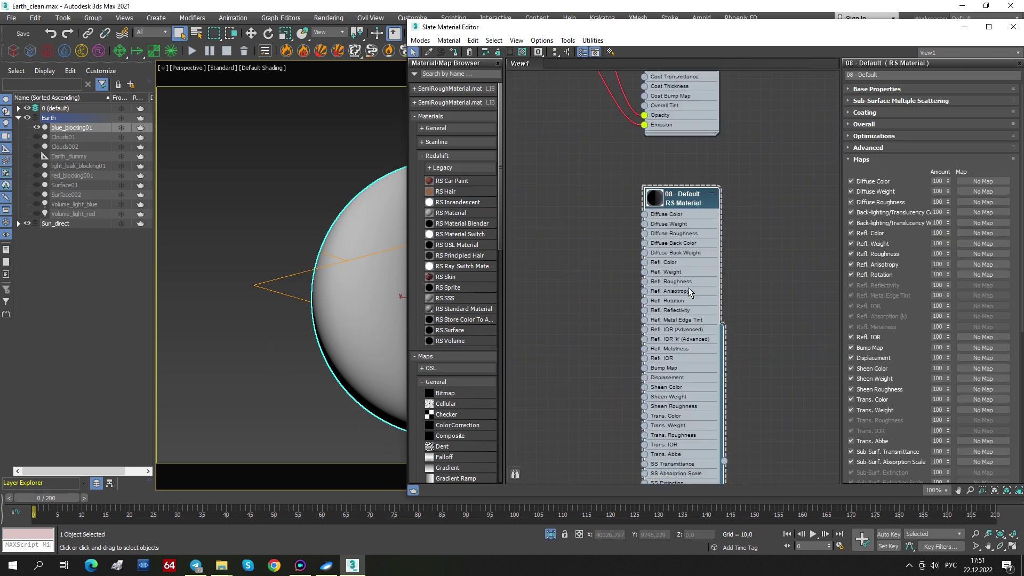
pyautogui.moveTo(678, 241); pyautogui.dragTo(692, 51, button='middle')
pyautogui.moveTo(686, 308); pyautogui.dragTo(668, 442, button='middle')
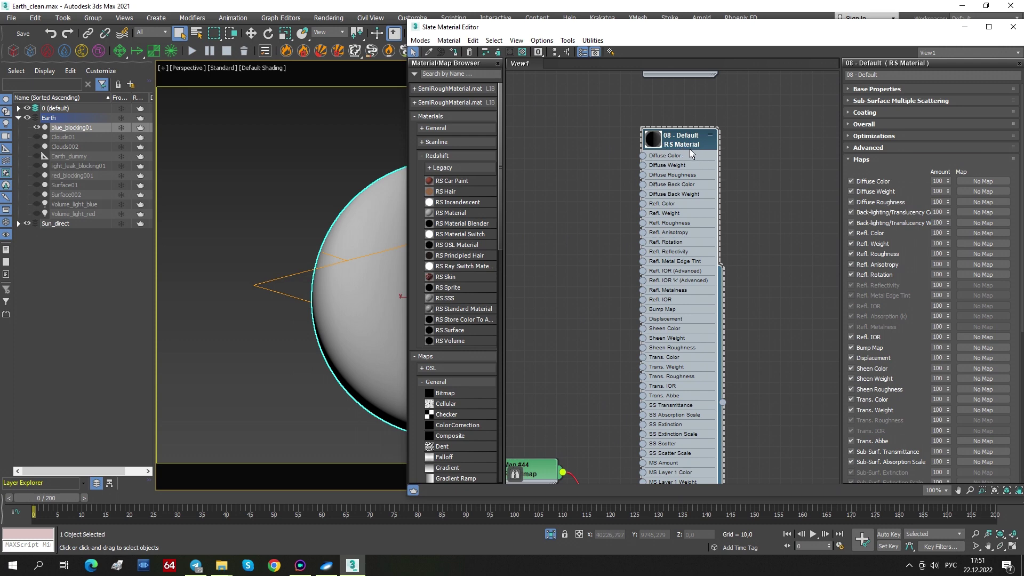
pyautogui.click(860, 160)
pyautogui.click(877, 90)
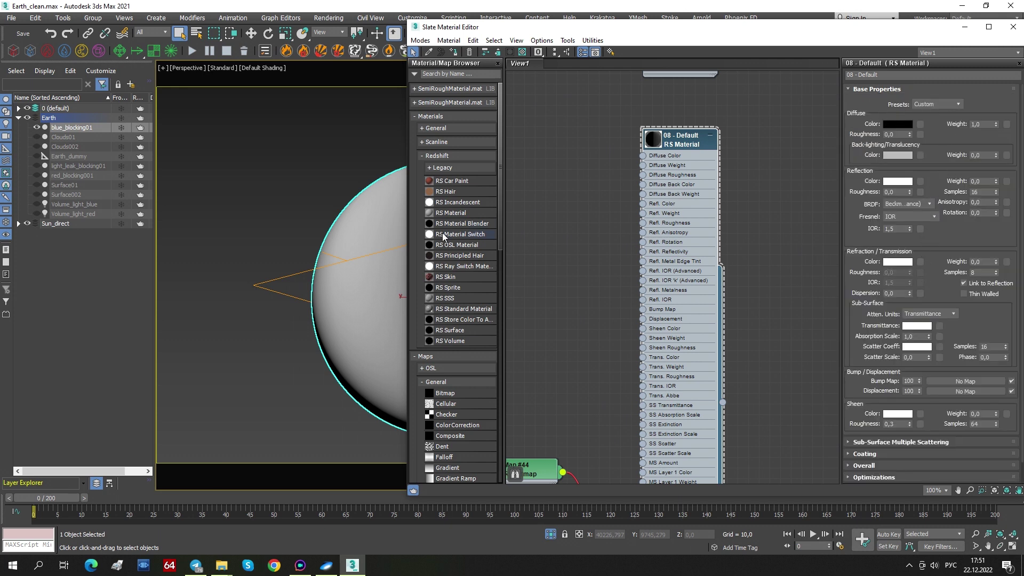
# Step: Move the Slate Material Editor clear of the viewport and examine the gradient on the blue_blocking01 sphere from another angle
pyautogui.keyDown('alt'); pyautogui.moveTo(384, 251); pyautogui.dragTo(344, 243, button='middle'); pyautogui.keyUp('alt')
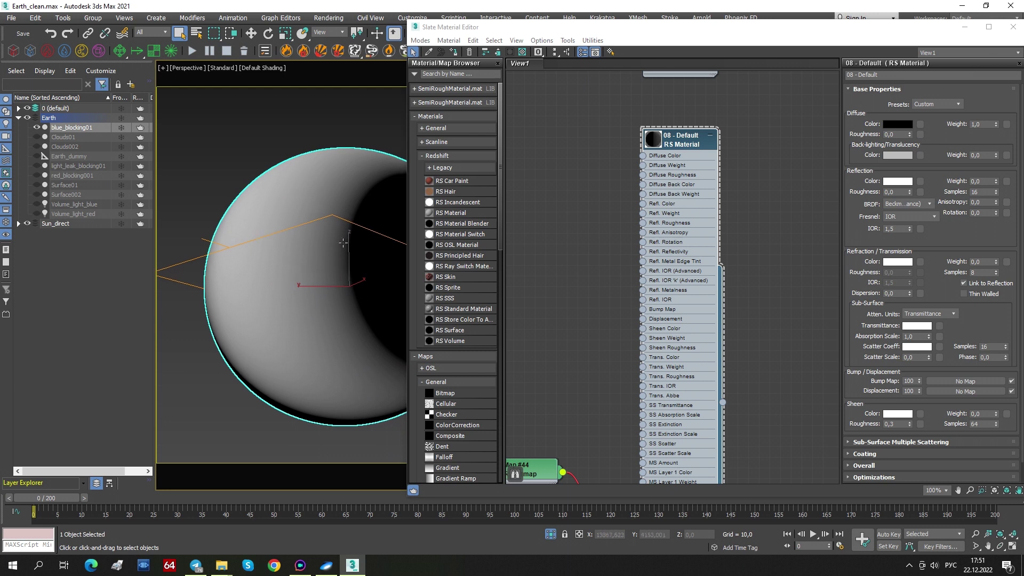
pyautogui.moveTo(626, 243); pyautogui.dragTo(656, 91, button='middle')
pyautogui.moveTo(518, 33); pyautogui.dragTo(747, 57)
pyautogui.moveTo(386, 247); pyautogui.dragTo(316, 238, button='middle')
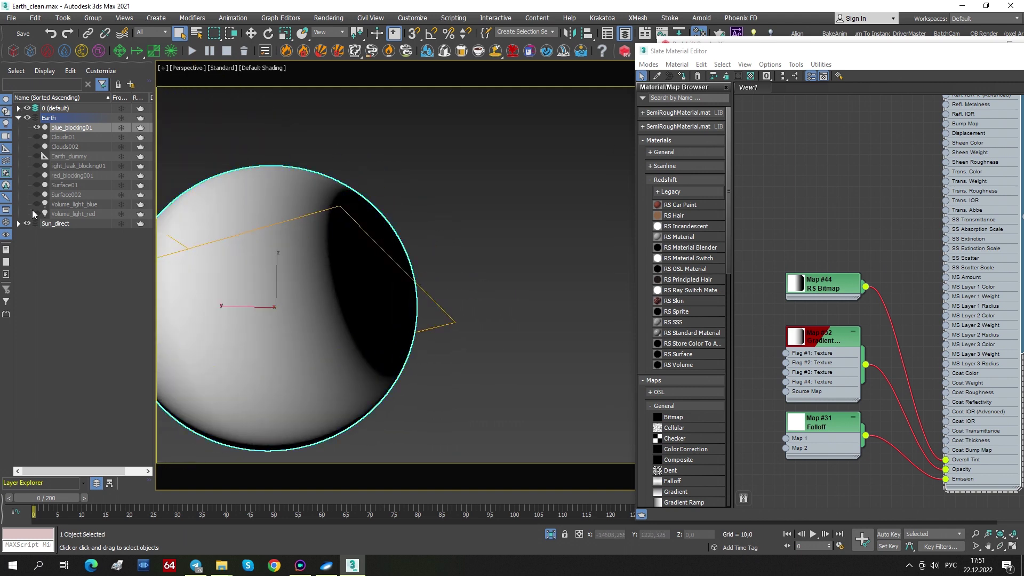
# Step: Expand the Sun_direct group in the scene list, select RsPhysicalLight001 and try to reposition it beside the sphere
pyautogui.click(19, 224)
pyautogui.keyDown('alt'); pyautogui.moveTo(276, 230); pyautogui.dragTo(419, 266, button='middle'); pyautogui.keyUp('alt')
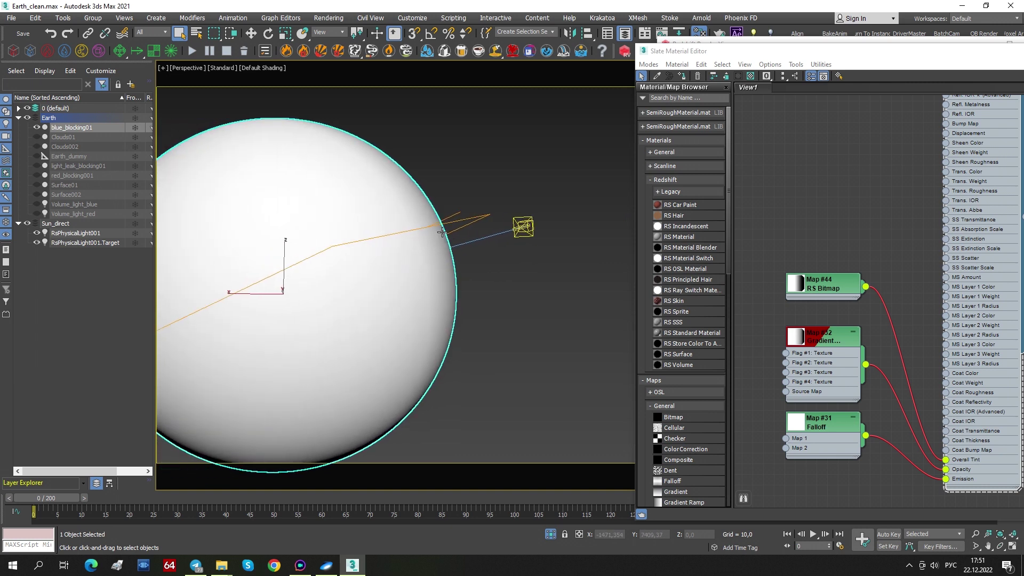
pyautogui.click(531, 229)
pyautogui.moveTo(511, 209); pyautogui.dragTo(610, 432)
pyautogui.rightClick(444, 281)
# Step: Reposition RsPhysicalLight001 from a wider view and examine the dark side of the blue_blocking01 sphere facing the light
pyautogui.keyDown('alt'); pyautogui.moveTo(445, 281); pyautogui.dragTo(299, 272, button='middle'); pyautogui.keyUp('alt')
pyautogui.scroll(-5, 532, 271)
pyautogui.keyDown('alt'); pyautogui.moveTo(542, 271); pyautogui.dragTo(517, 160, button='middle'); pyautogui.keyUp('alt')
pyautogui.moveTo(505, 162); pyautogui.dragTo(414, 247)
pyautogui.moveTo(354, 272); pyautogui.dragTo(472, 238, button='middle')
pyautogui.press('q')
pyautogui.scroll(5, 503, 215)
pyautogui.keyDown('alt'); pyautogui.moveTo(434, 238); pyautogui.dragTo(325, 275, button='middle'); pyautogui.keyUp('alt')
pyautogui.moveTo(393, 304); pyautogui.dragTo(378, 312, button='middle')
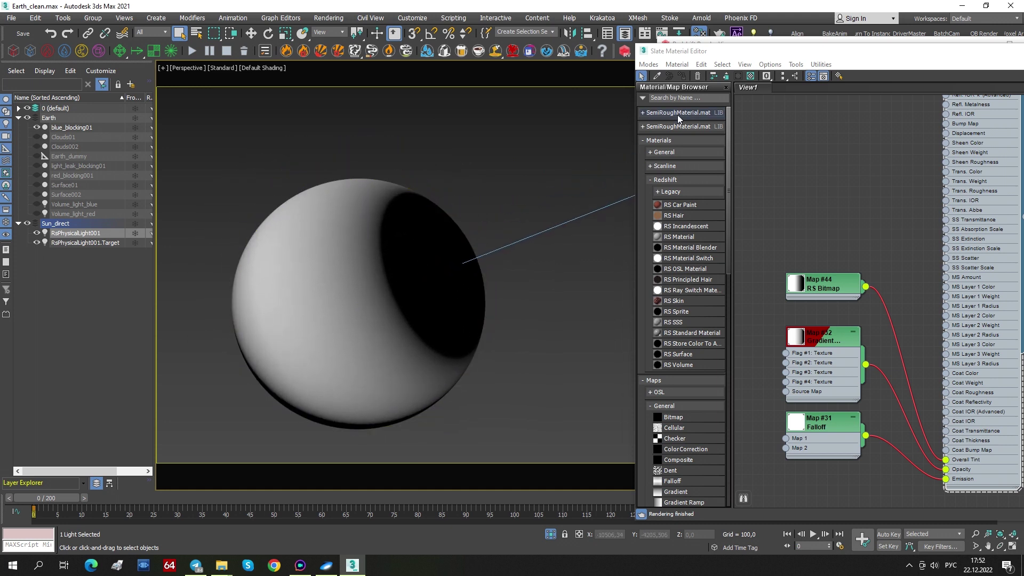
# Step: Enlarge the visible part of the Slate Material Editor and inspect the Map #32 Gradient Ramp and Map #44 RS Bitmap nodes
pyautogui.moveTo(724, 57); pyautogui.dragTo(563, 42)
pyautogui.moveTo(661, 231); pyautogui.dragTo(659, 422, button='middle')
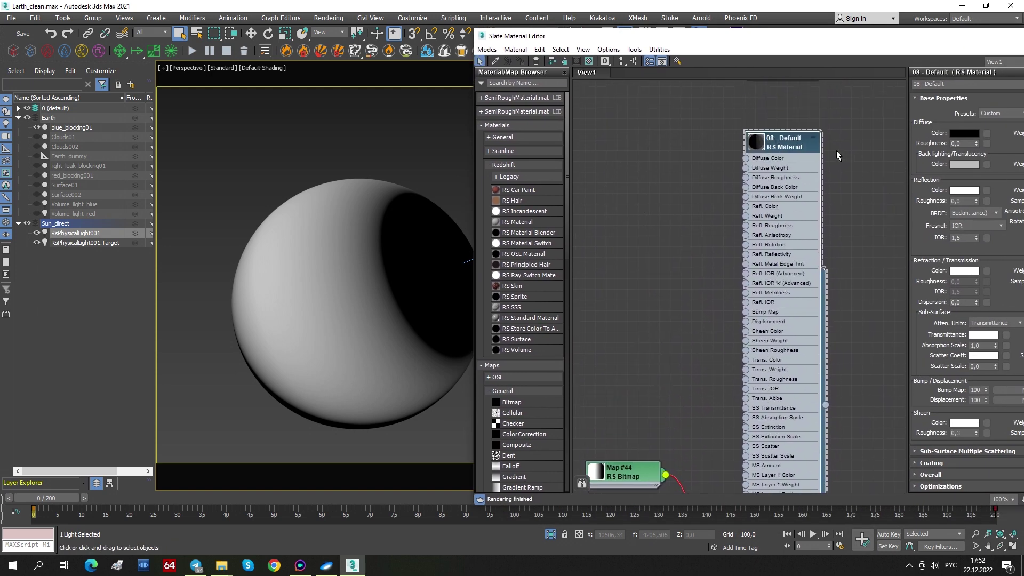
pyautogui.moveTo(719, 297); pyautogui.dragTo(779, 108, button='middle')
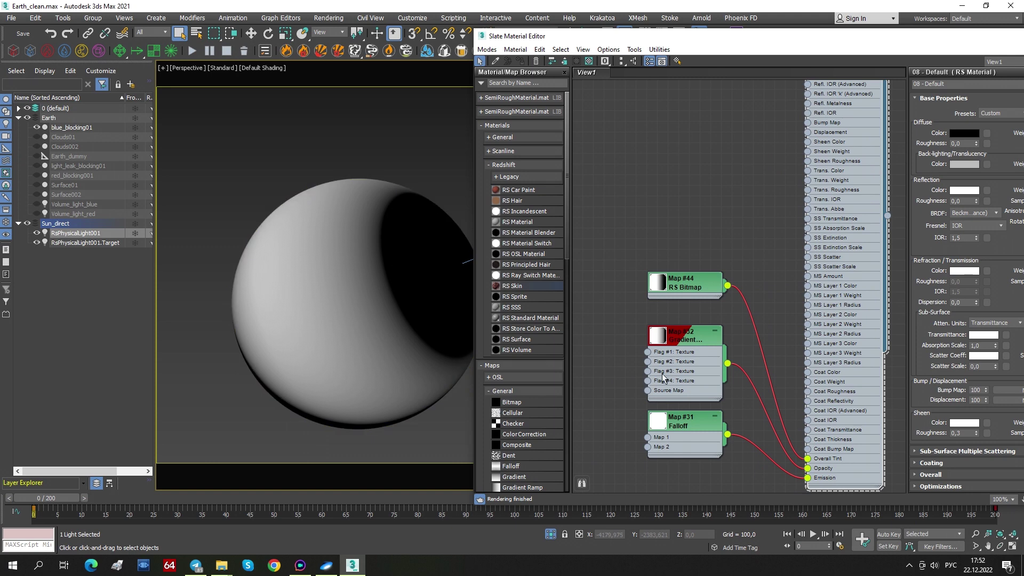
pyautogui.click(677, 339)
pyautogui.moveTo(699, 288); pyautogui.dragTo(677, 255, button='middle')
pyautogui.click(677, 255)
pyautogui.moveTo(742, 205); pyautogui.dragTo(704, 458, button='middle')
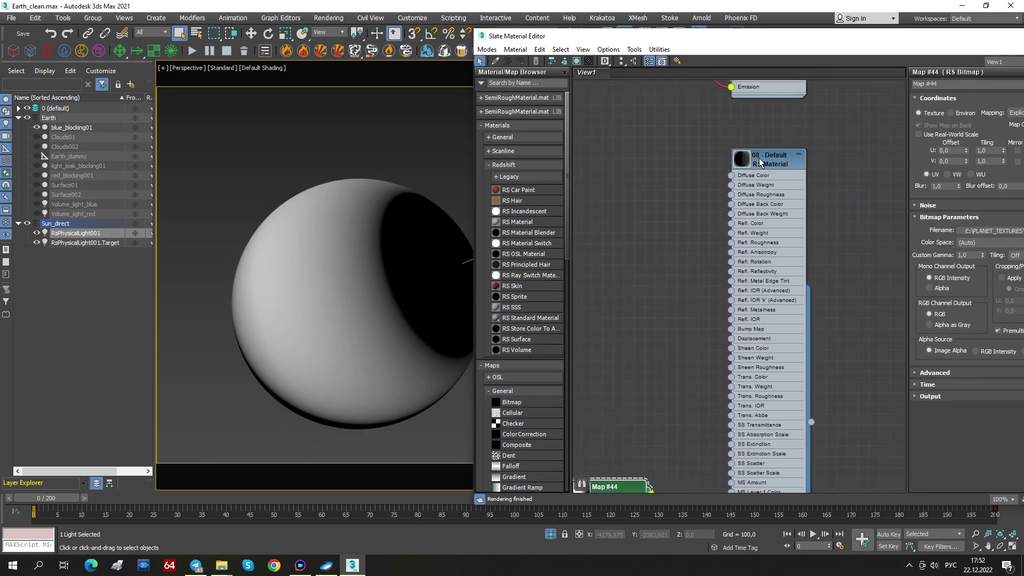
# Step: Show the full parameters of the 08 - Default material and review its list of map slots
pyautogui.moveTo(773, 160); pyautogui.dragTo(773, 161)
pyautogui.moveTo(898, 42); pyautogui.dragTo(714, 33)
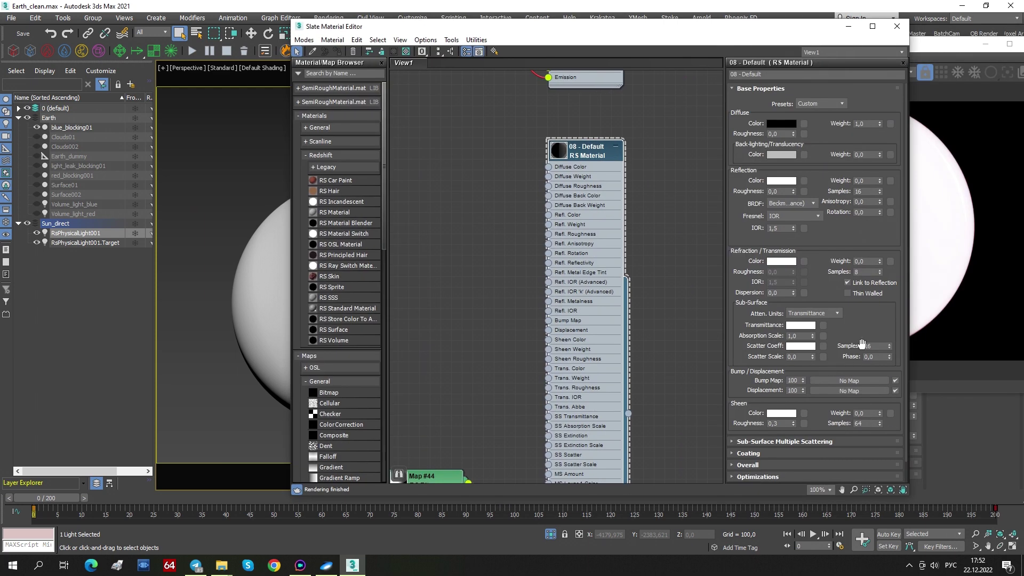
pyautogui.scroll(-15, 836, 374)
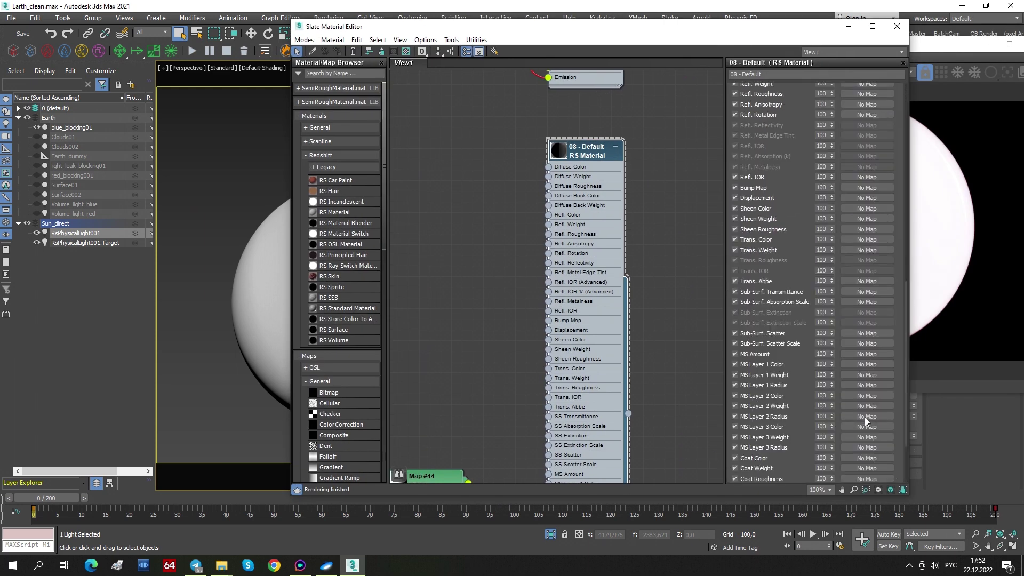
pyautogui.scroll(-3, 895, 407)
# Step: Delete the Map #44 RS Bitmap and Map #31 Falloff nodes connected to the 08 - Default material
pyautogui.moveTo(429, 488); pyautogui.dragTo(490, 228, button='middle')
pyautogui.click(492, 233)
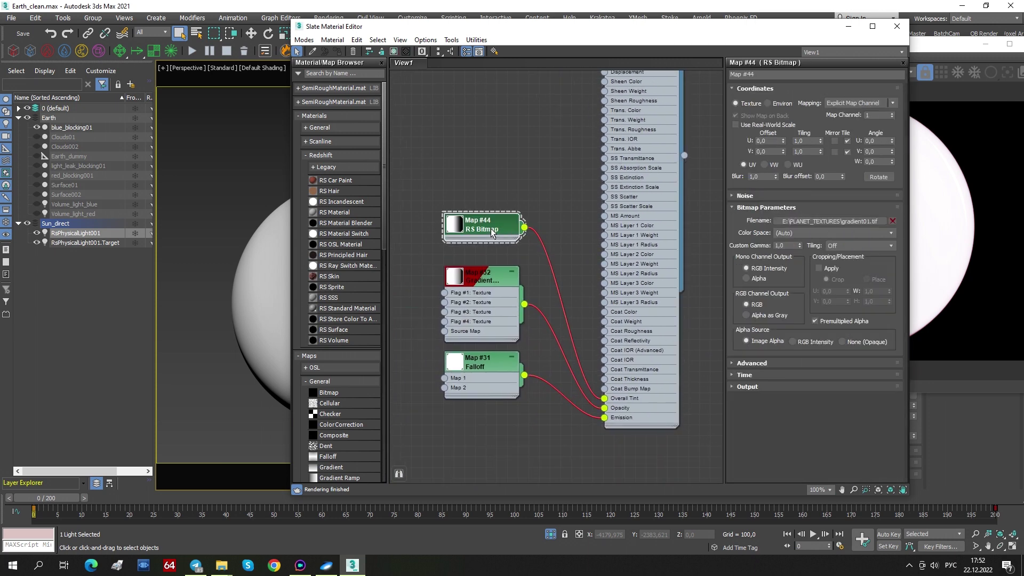
pyautogui.press('Delete')
pyautogui.moveTo(473, 369); pyautogui.dragTo(480, 308, button='middle')
pyautogui.click(480, 308)
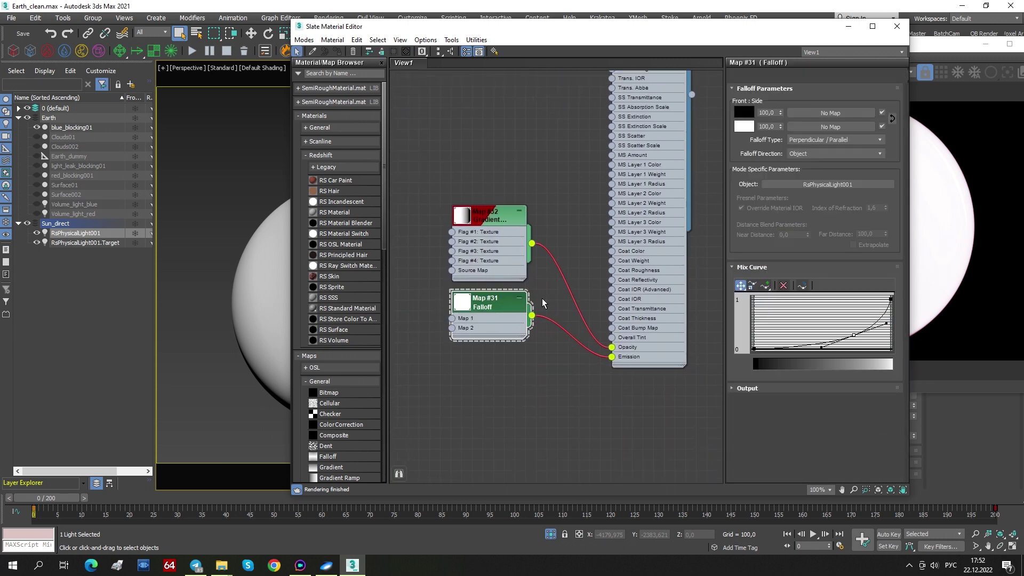
pyautogui.press('Delete')
# Step: Collapse the 08 - Default node, place it near the Map #32 node and review its remaining map slots
pyautogui.moveTo(542, 303); pyautogui.dragTo(519, 449, button='middle')
pyautogui.moveTo(617, 67); pyautogui.dragTo(619, 186, button='middle')
pyautogui.click(657, 93)
pyautogui.moveTo(635, 114); pyautogui.dragTo(607, 437)
pyautogui.scroll(-15, 788, 394)
pyautogui.scroll(-5, 880, 416)
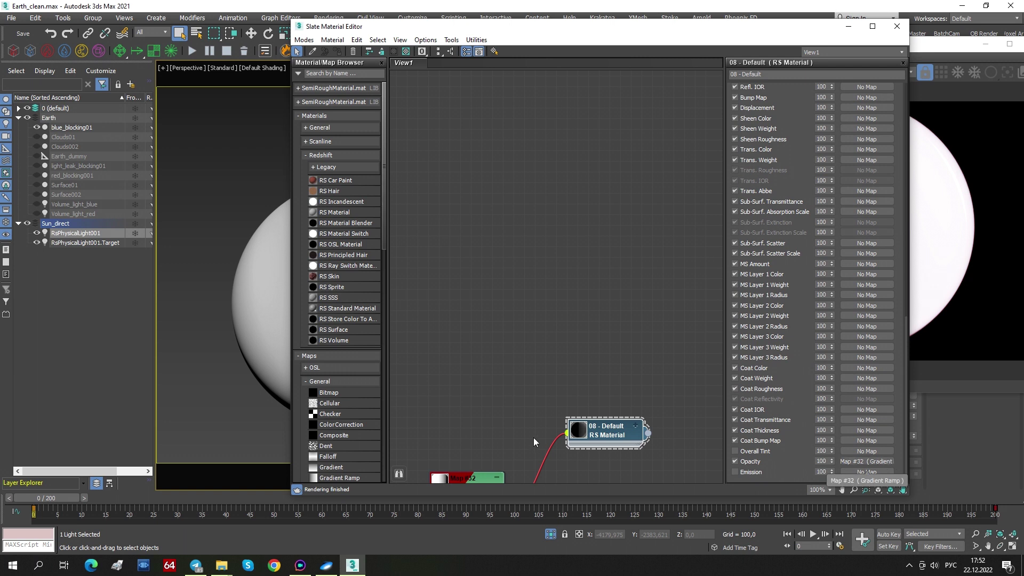
# Step: Show the Gradient Ramp parameters of Map #32, which drives the opacity of the 08 - Default material
pyautogui.moveTo(535, 438); pyautogui.dragTo(635, 221, button='middle')
pyautogui.scroll(2, 571, 287)
pyautogui.doubleClick(566, 266)
pyautogui.moveTo(650, 275); pyautogui.dragTo(586, 347, button='middle')
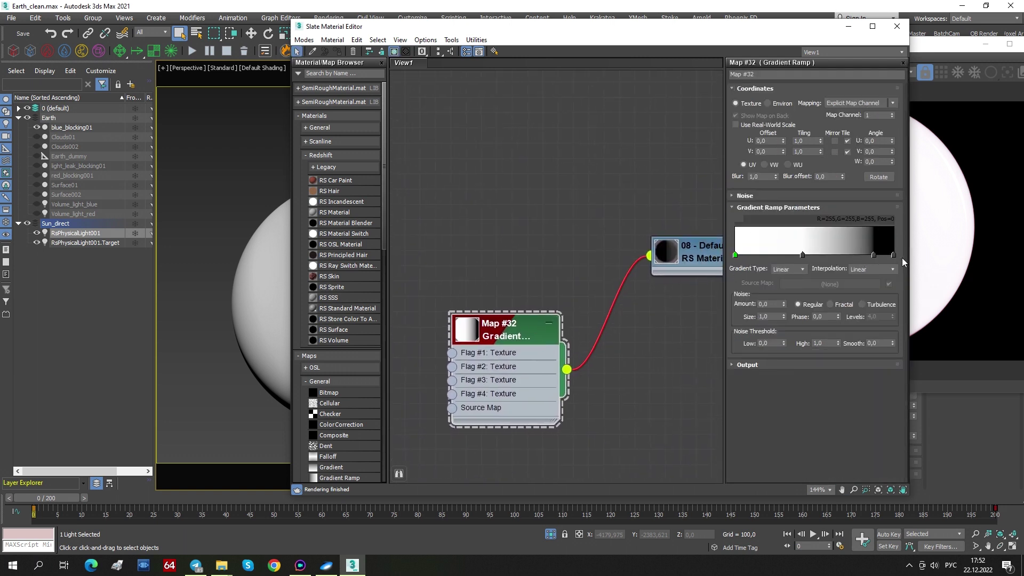
# Step: Minimize the Slate Material Editor and the Redshift Render View, and select the blue_blocking01 sphere to show its UVW Map modifier
pyautogui.moveTo(804, 36); pyautogui.dragTo(581, 27)
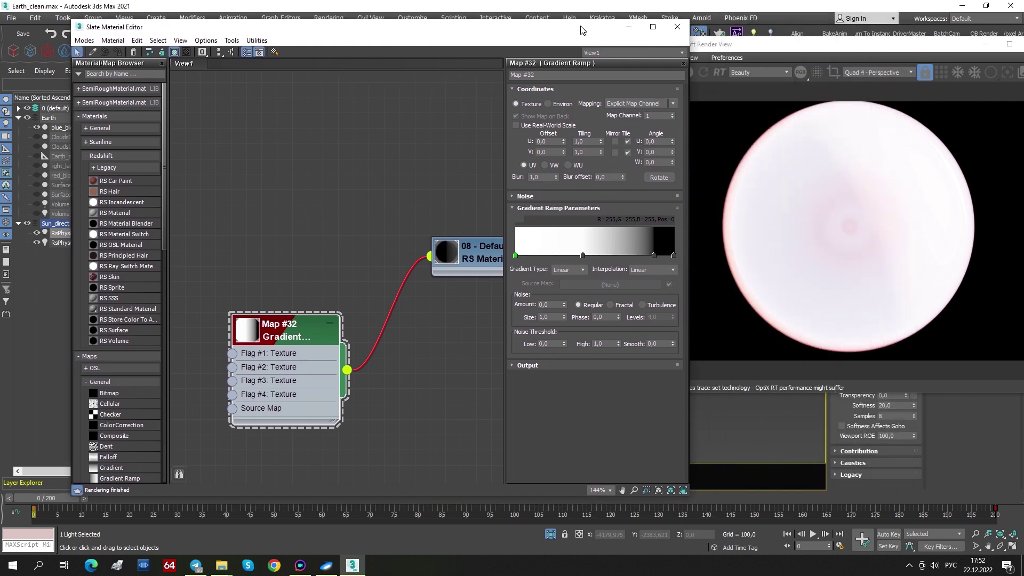
pyautogui.click(629, 27)
pyautogui.moveTo(747, 44); pyautogui.dragTo(637, 176)
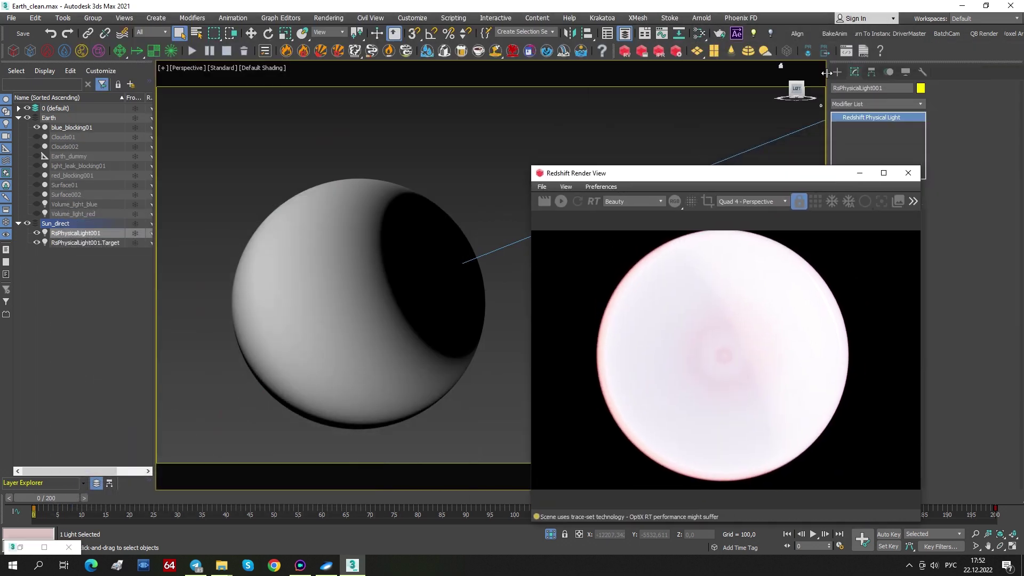
pyautogui.click(428, 229)
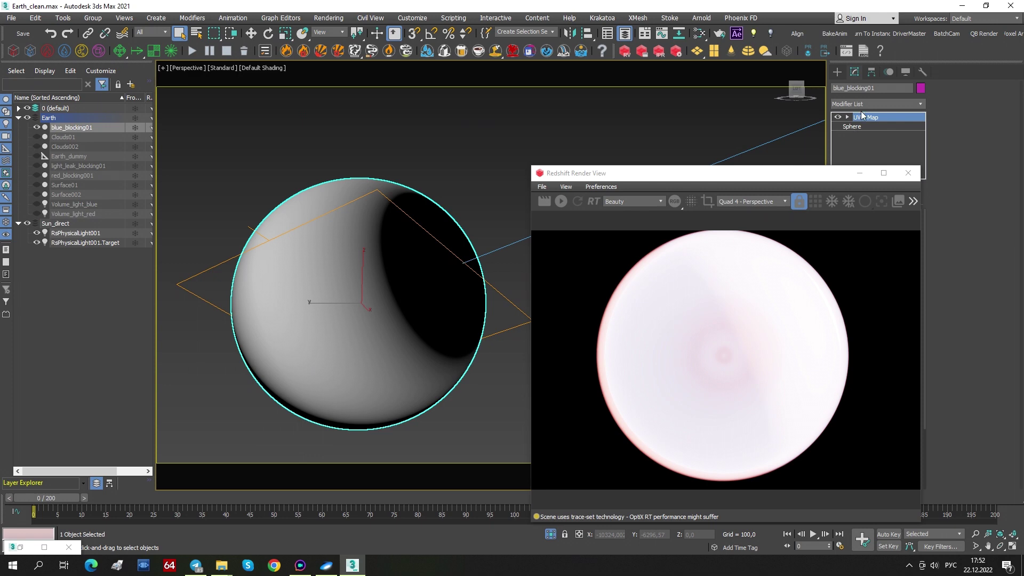
pyautogui.moveTo(824, 170); pyautogui.dragTo(686, 94)
pyautogui.click(721, 98)
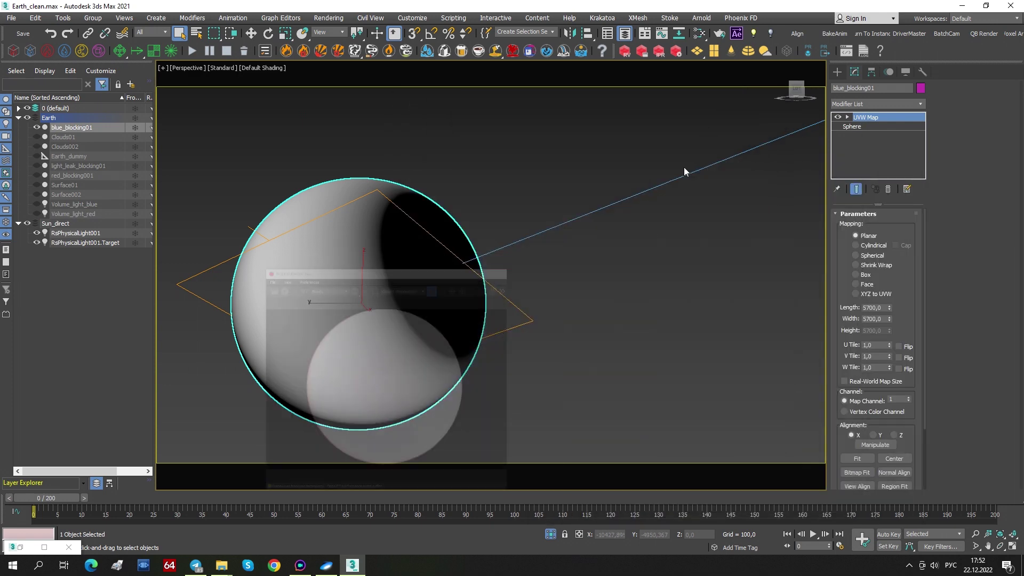
# Step: Switch the sphere's UVW Map modifier off and on again to compare how the gradient is projected on the sphere
pyautogui.moveTo(366, 262); pyautogui.dragTo(392, 255, button='middle')
pyautogui.scroll(2, 433, 252)
pyautogui.scroll(-2, 392, 255)
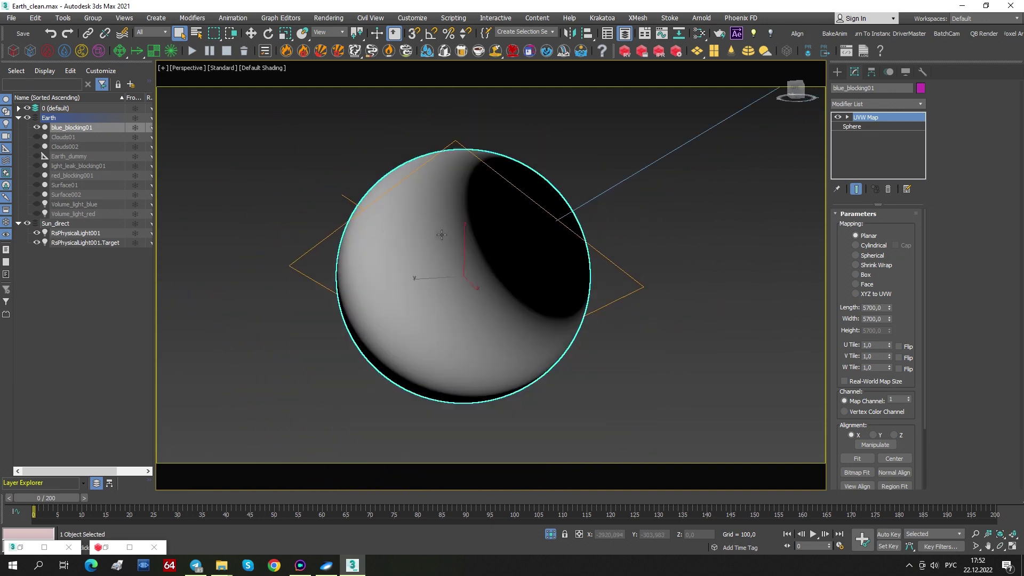
pyautogui.click(838, 117)
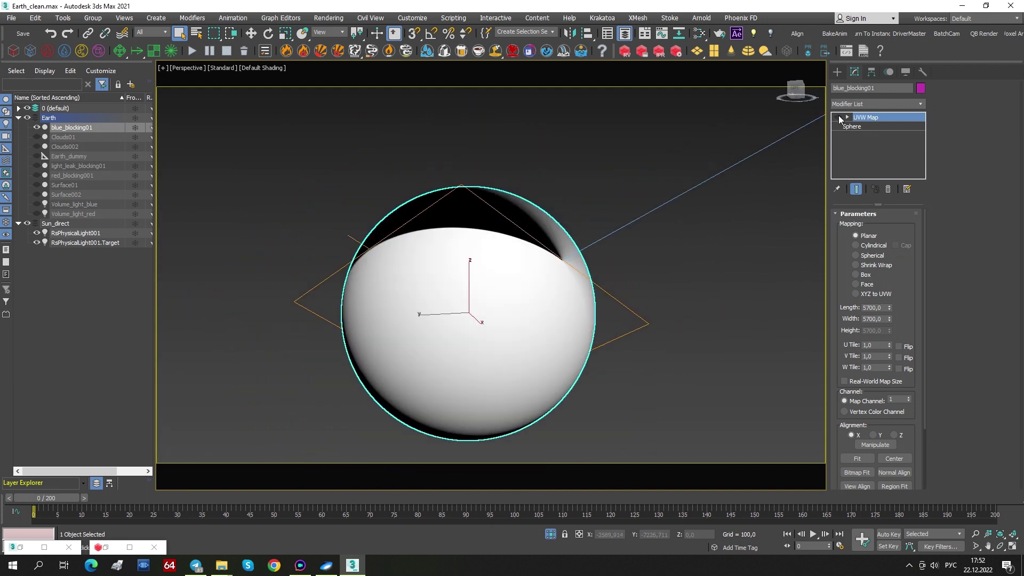
pyautogui.moveTo(435, 284)
pyautogui.keyDown('alt'); pyautogui.mouseDown(button='middle')
pyautogui.moveTo(485, 304)
pyautogui.moveTo(590, 309)
pyautogui.moveTo(437, 281)
pyautogui.moveTo(480, 246)
pyautogui.moveTo(493, 274)
pyautogui.moveTo(511, 279)
pyautogui.moveTo(496, 281)
pyautogui.moveTo(499, 270)
pyautogui.mouseUp(button='middle'); pyautogui.keyUp('alt')
pyautogui.click(838, 117)
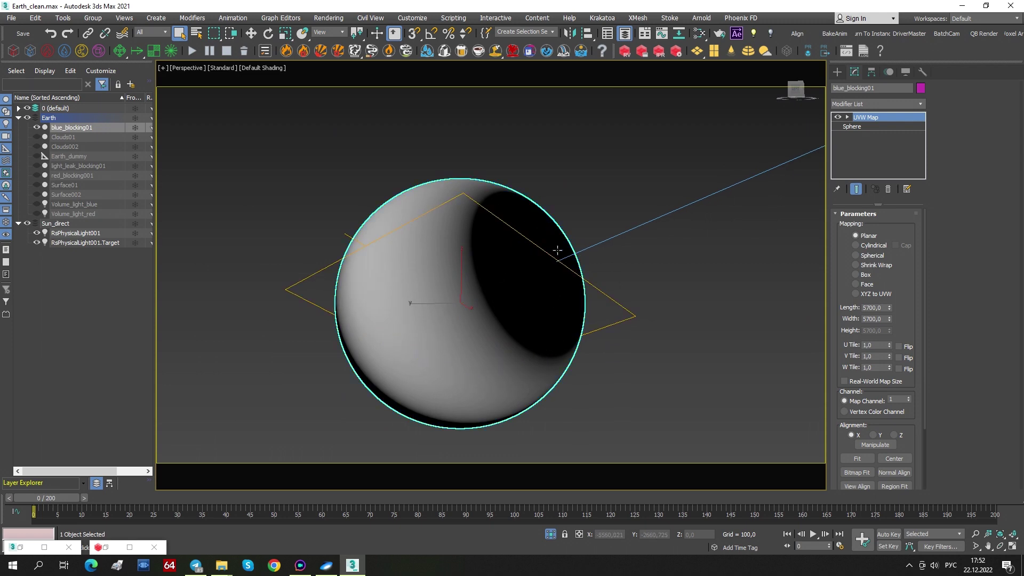
pyautogui.moveTo(526, 257)
pyautogui.keyDown('alt'); pyautogui.mouseDown(button='middle')
pyautogui.moveTo(487, 277)
pyautogui.moveTo(546, 267)
pyautogui.moveTo(494, 272)
pyautogui.moveTo(535, 251)
pyautogui.moveTo(523, 251)
pyautogui.mouseUp(button='middle'); pyautogui.keyUp('alt')
pyautogui.scroll(3, 488, 280)
pyautogui.scroll(-2, 504, 271)
# Step: Select Volume_light_blue and Volume_light_red, restore the Redshift Render View beside the viewport and display the sphere's alpha channel
pyautogui.moveTo(68, 201); pyautogui.dragTo(70, 214)
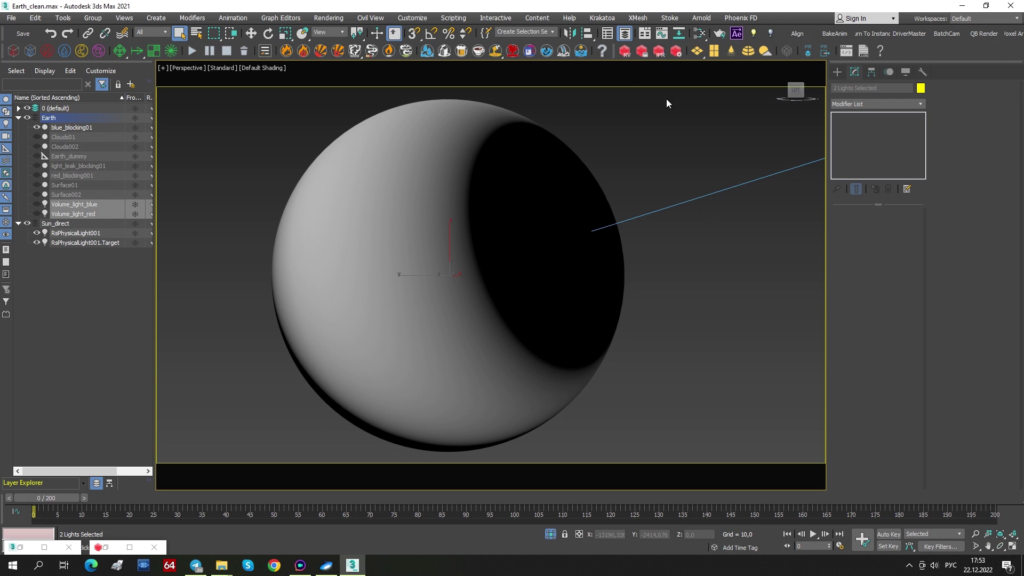
pyautogui.click(106, 547)
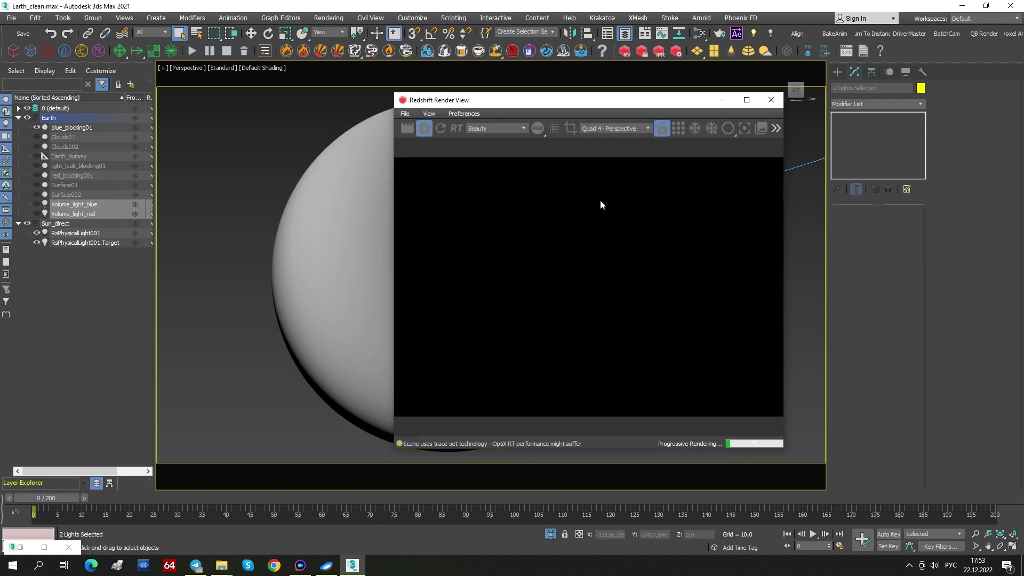
pyautogui.moveTo(575, 107); pyautogui.dragTo(748, 101)
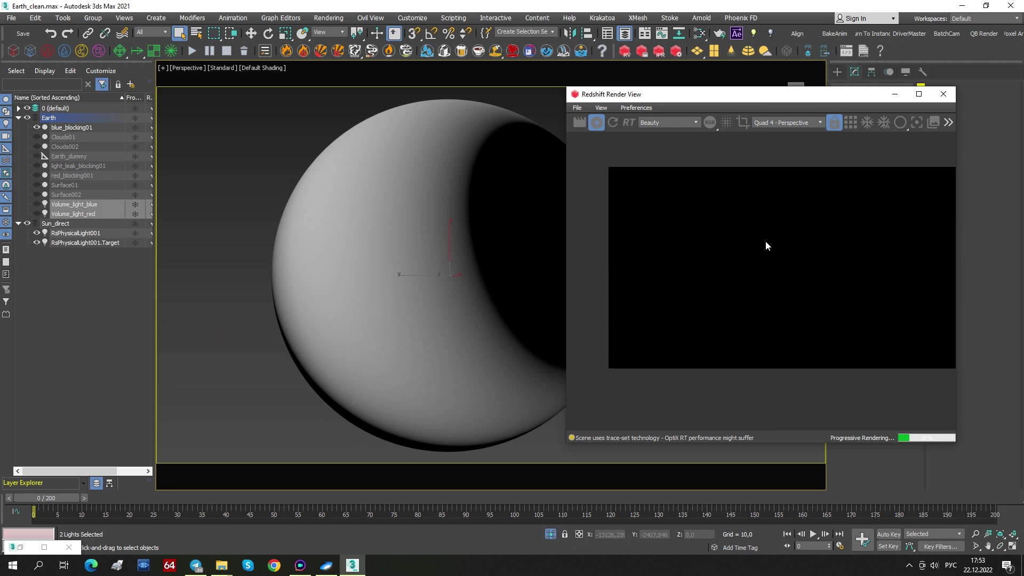
pyautogui.moveTo(736, 91); pyautogui.dragTo(809, 101)
pyautogui.click(792, 126)
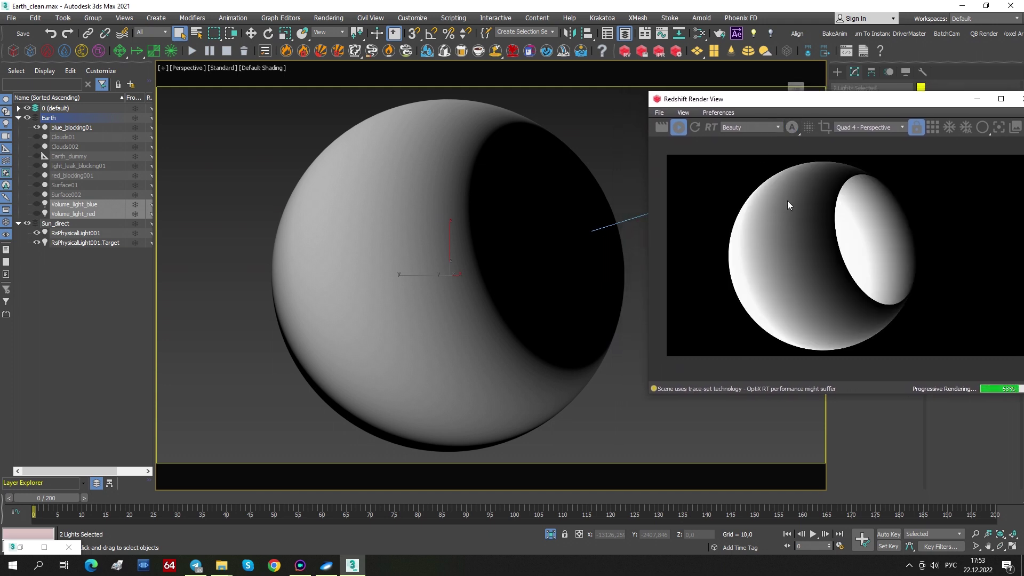
pyautogui.moveTo(501, 257)
pyautogui.keyDown('alt'); pyautogui.mouseDown(button='middle')
pyautogui.moveTo(539, 259)
pyautogui.moveTo(446, 272)
pyautogui.moveTo(345, 256)
pyautogui.moveTo(536, 259)
pyautogui.moveTo(508, 260)
pyautogui.mouseUp(button='middle'); pyautogui.keyUp('alt')
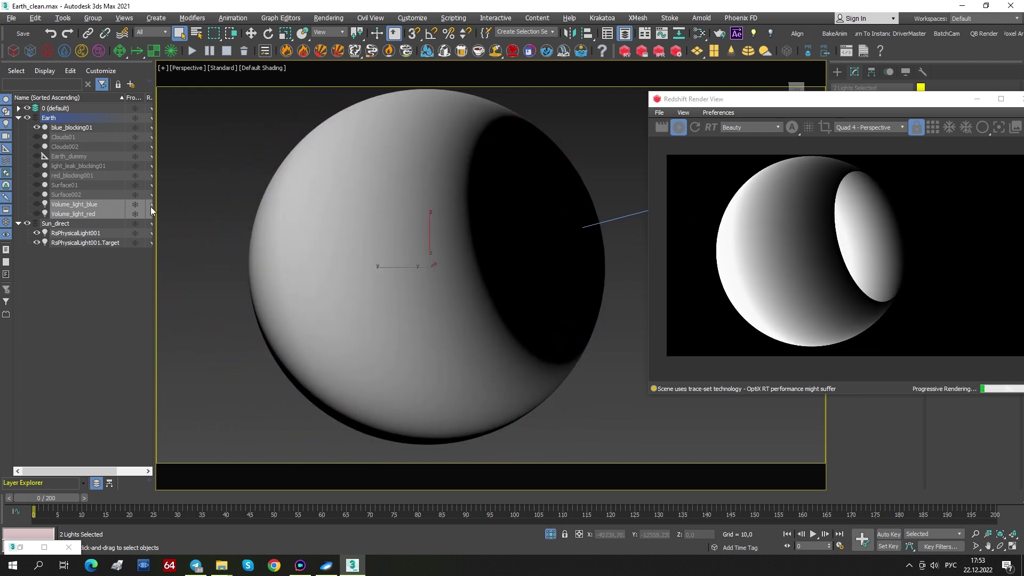
# Step: Unhide only the Volume_light_blue light and return the Redshift Render View to the colour display
pyautogui.click(192, 194)
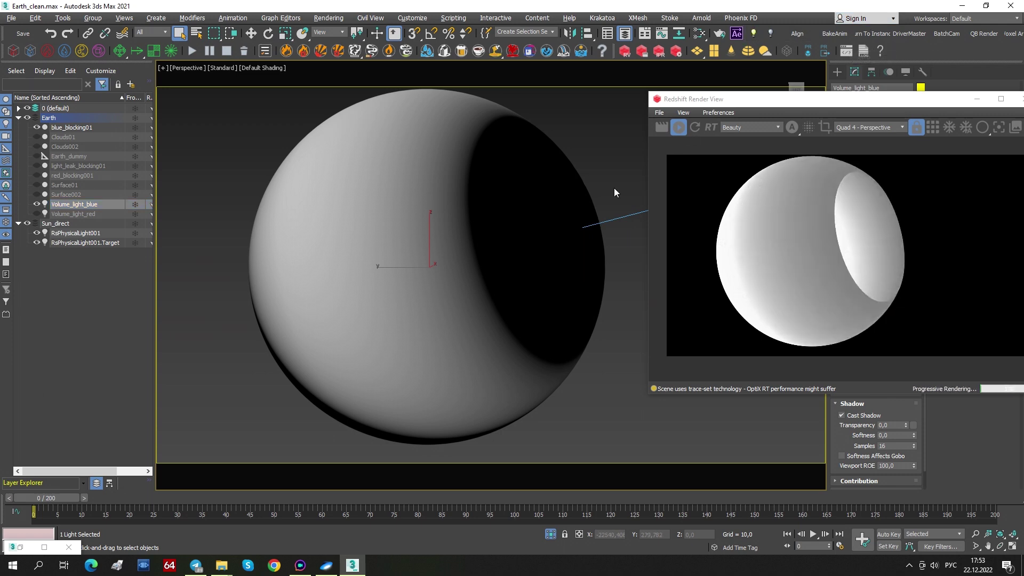
pyautogui.moveTo(542, 221); pyautogui.dragTo(526, 238, button='middle')
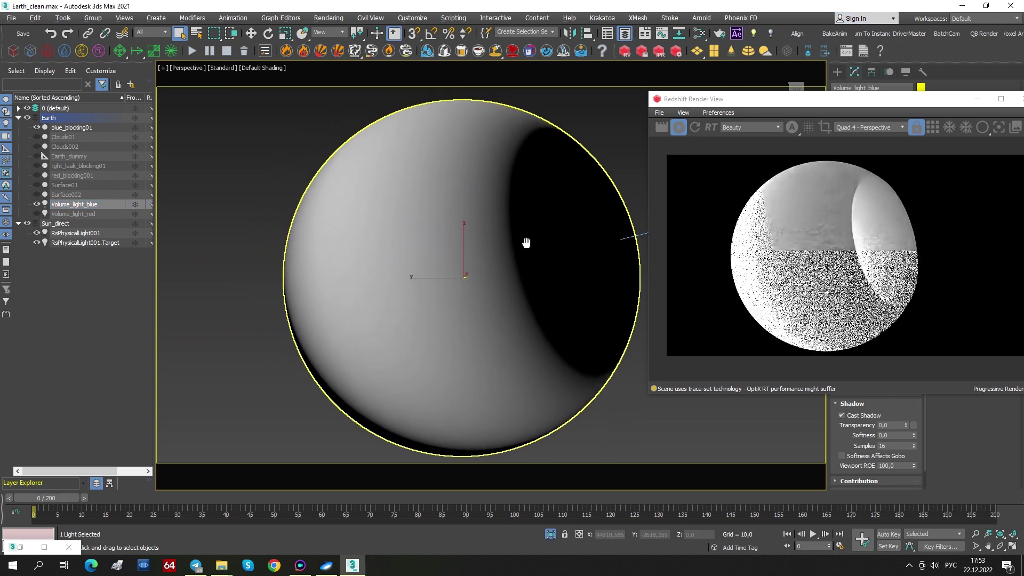
pyautogui.click(792, 127)
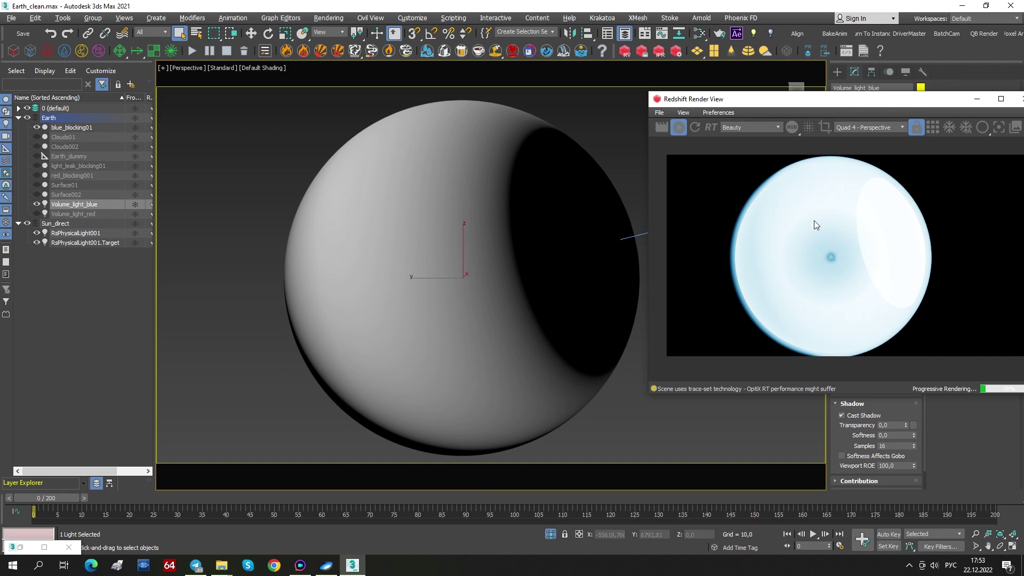
# Step: Move the Redshift Render View clear of the light parameters and inspect the Decay options of Volume_light_blue
pyautogui.moveTo(513, 242)
pyautogui.keyDown('alt'); pyautogui.mouseDown(button='middle')
pyautogui.moveTo(547, 241)
pyautogui.moveTo(518, 244)
pyautogui.mouseUp(button='middle'); pyautogui.keyUp('alt')
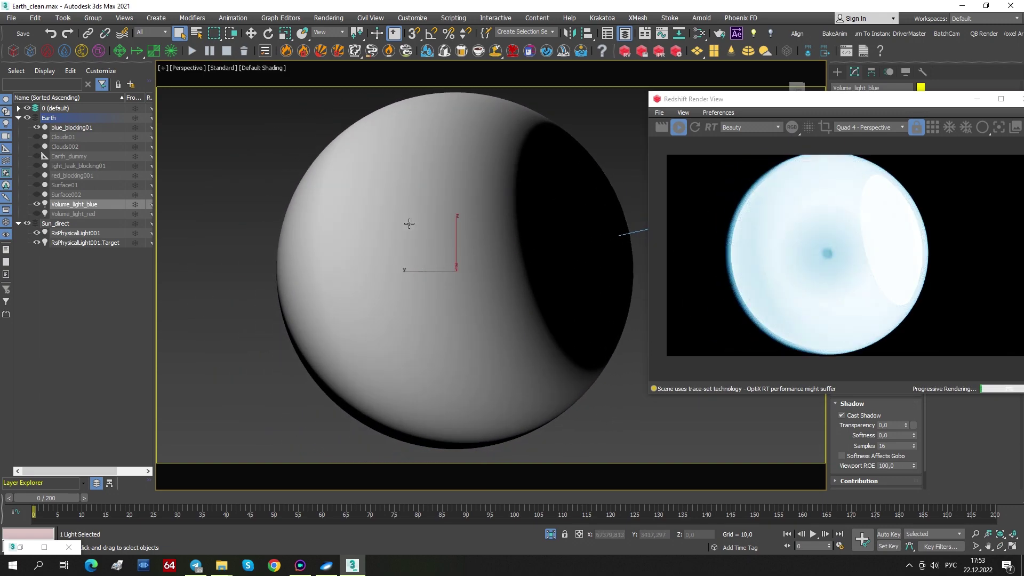
pyautogui.moveTo(440, 161); pyautogui.dragTo(442, 172, button='middle')
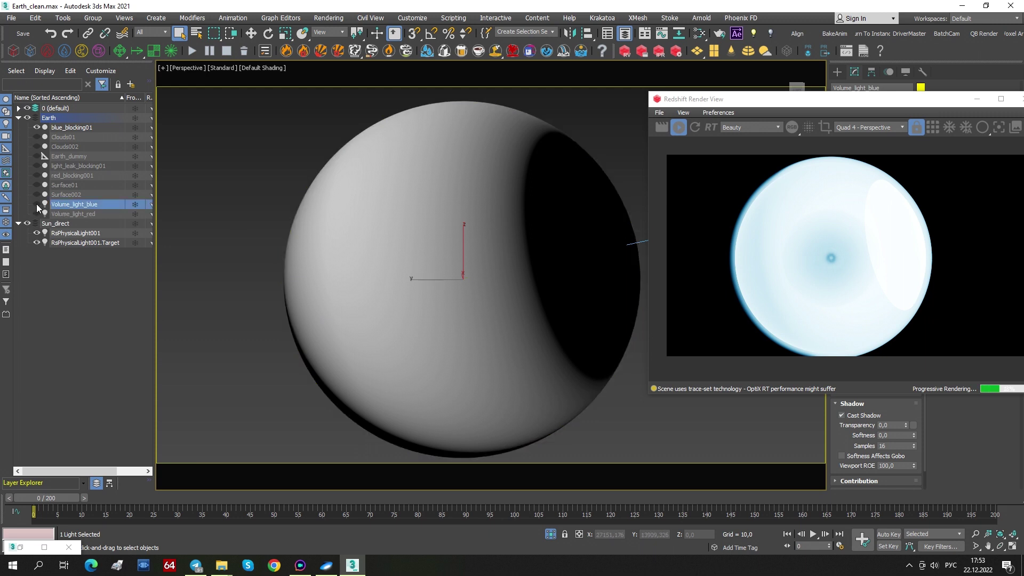
pyautogui.moveTo(836, 99); pyautogui.dragTo(249, 51)
pyautogui.moveTo(875, 319); pyautogui.dragTo(859, 310)
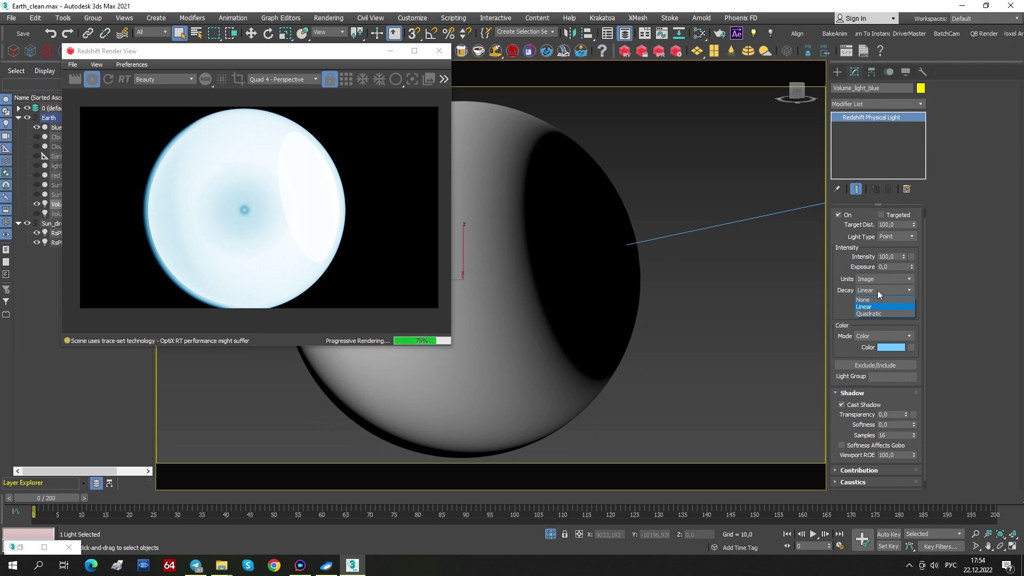
pyautogui.click(877, 289)
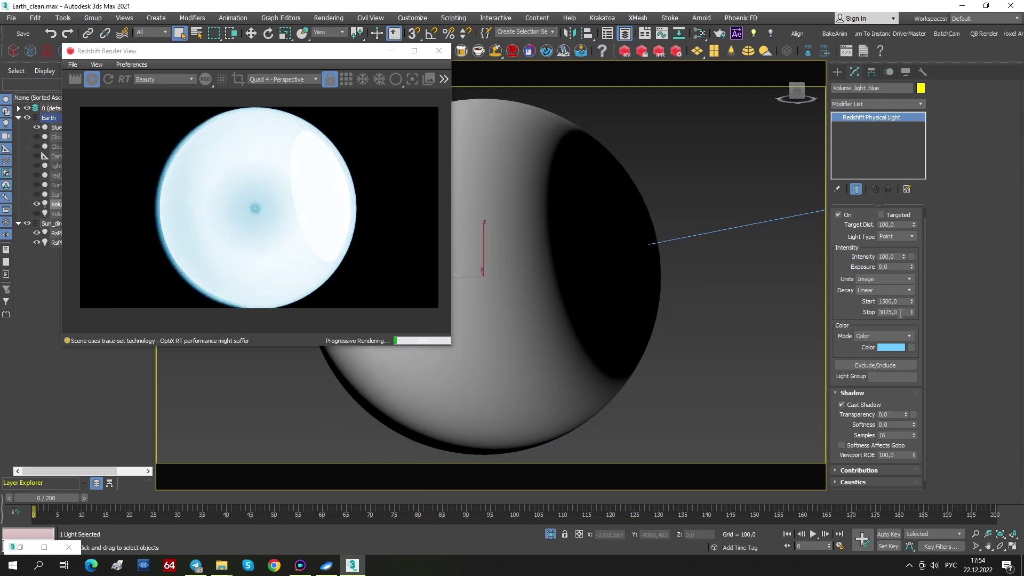
# Step: Select the blue_blocking01 sphere, inspect its base Sphere radius and return to its UVW Map modifier
pyautogui.click(583, 230)
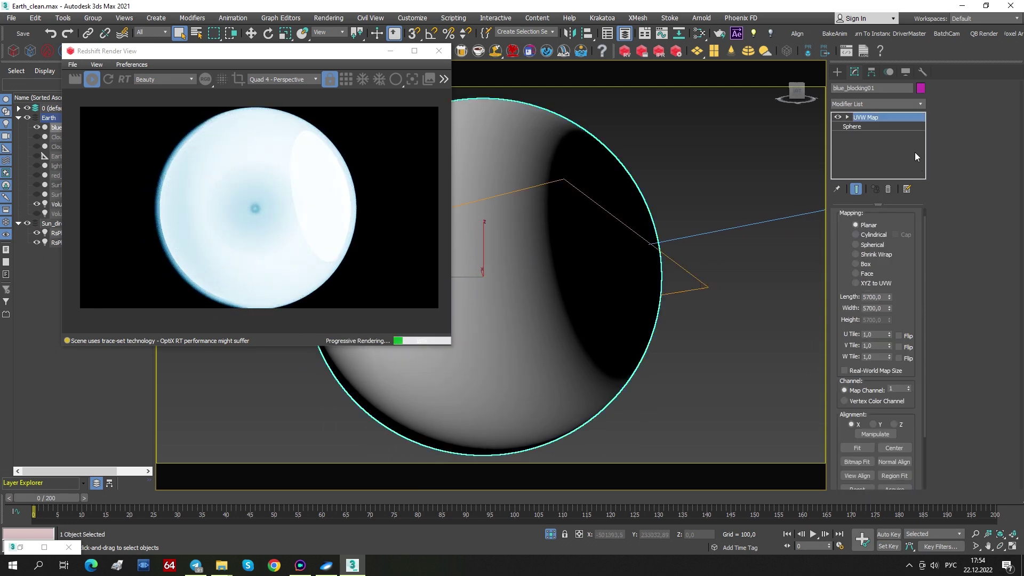
pyautogui.click(860, 128)
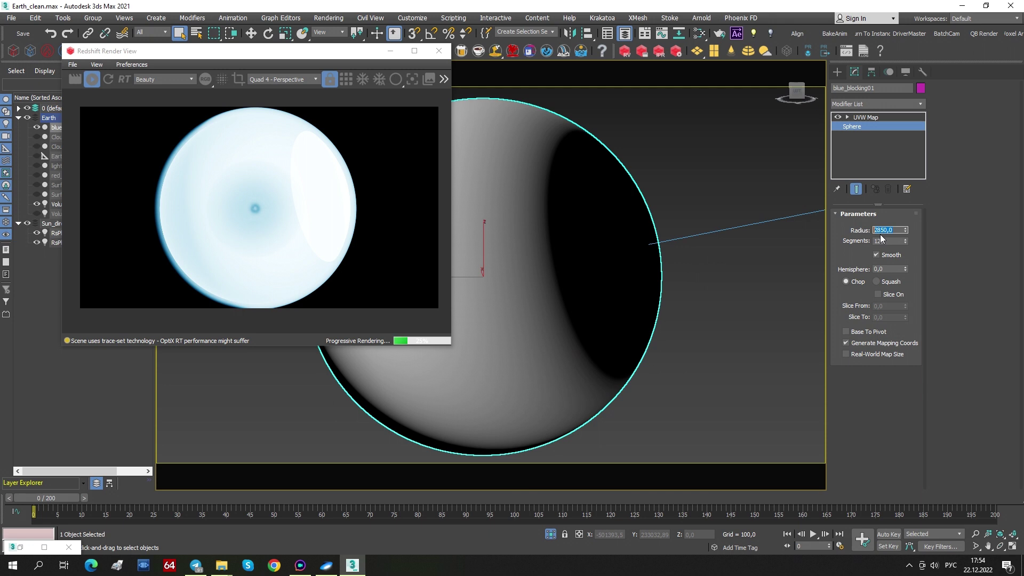
pyautogui.click(873, 119)
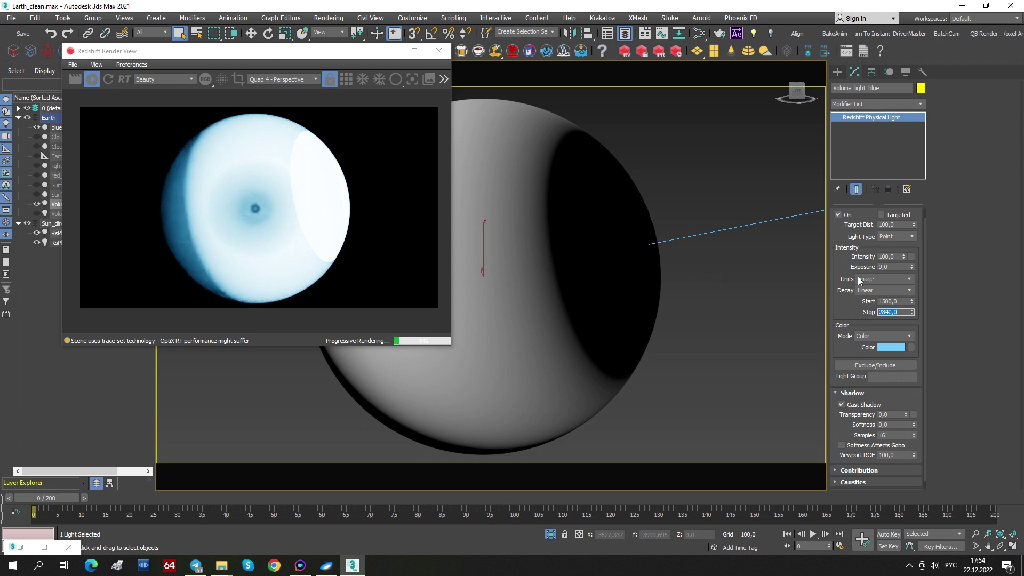
# Step: Try a decay Stop of 2800 on Volume_light_blue, compare the render up close and undo the change
pyautogui.press('Return')
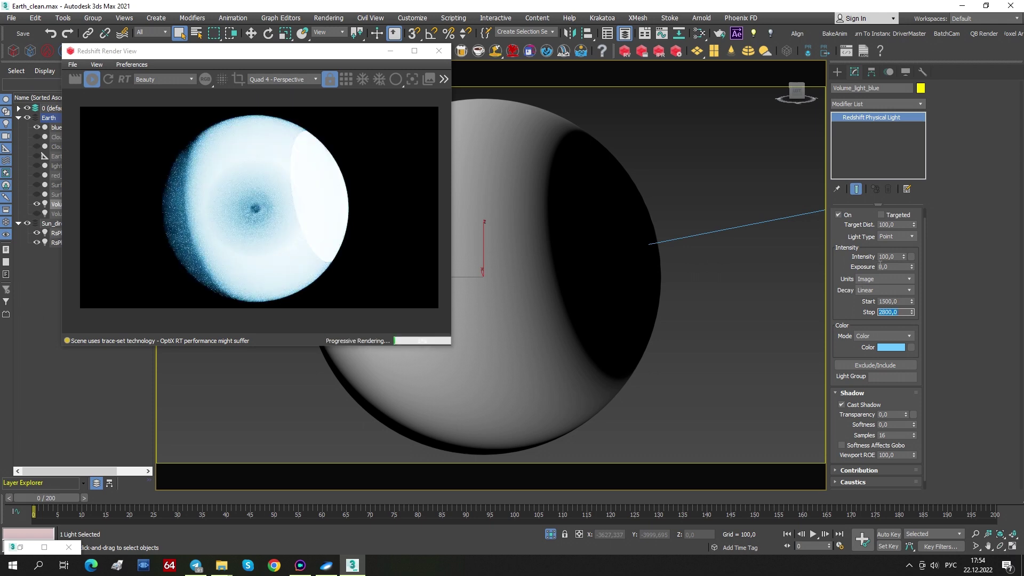
pyautogui.moveTo(642, 248)
pyautogui.mouseDown(button='middle')
pyautogui.moveTo(657, 250)
pyautogui.moveTo(631, 251)
pyautogui.moveTo(701, 247)
pyautogui.moveTo(579, 259)
pyautogui.moveTo(633, 256)
pyautogui.mouseUp(button='middle')
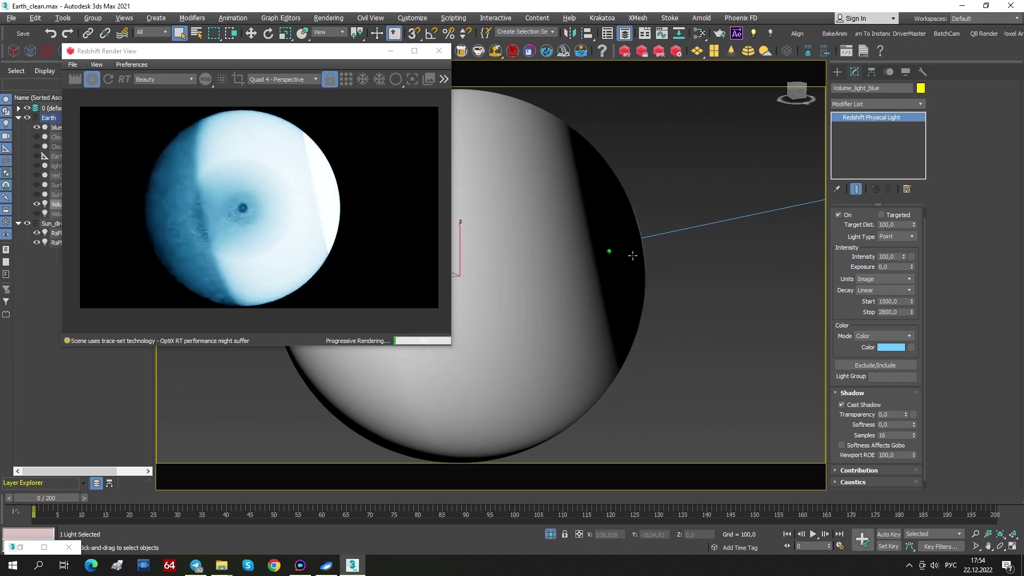
pyautogui.scroll(2, 633, 256)
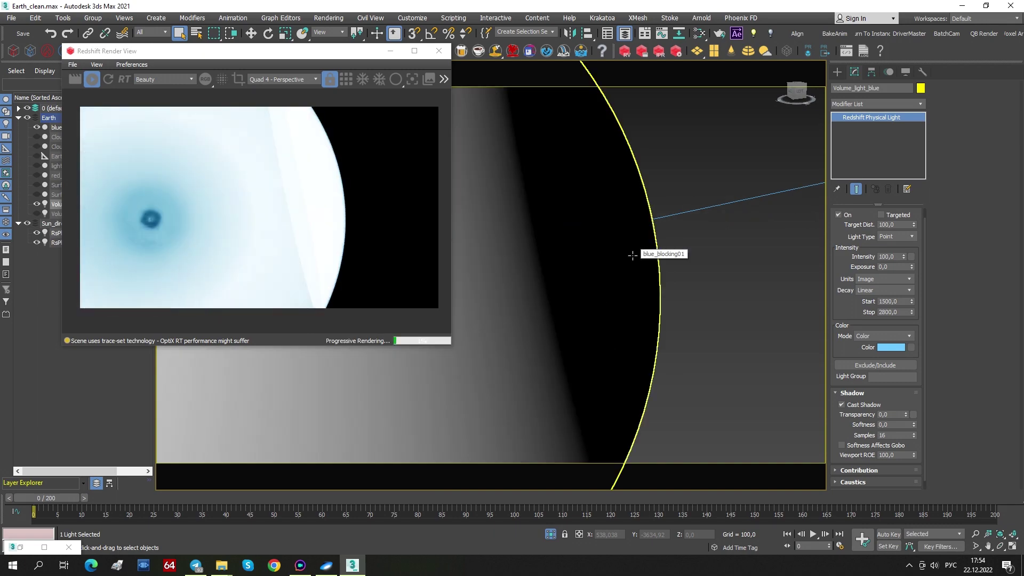
pyautogui.hotkey('ctrl', 'z')
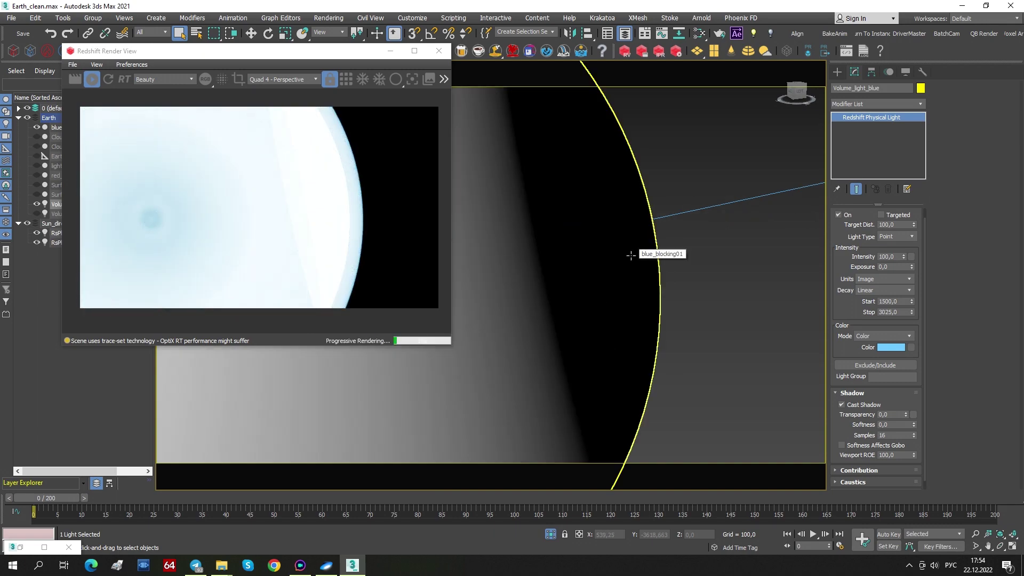
# Step: Select blue_blocking01 and examine its shading and render from several angles, moving the Redshift Render View off the scene list
pyautogui.keyDown('alt'); pyautogui.moveTo(631, 255); pyautogui.dragTo(590, 252, button='middle'); pyautogui.keyUp('alt')
pyautogui.click(589, 252)
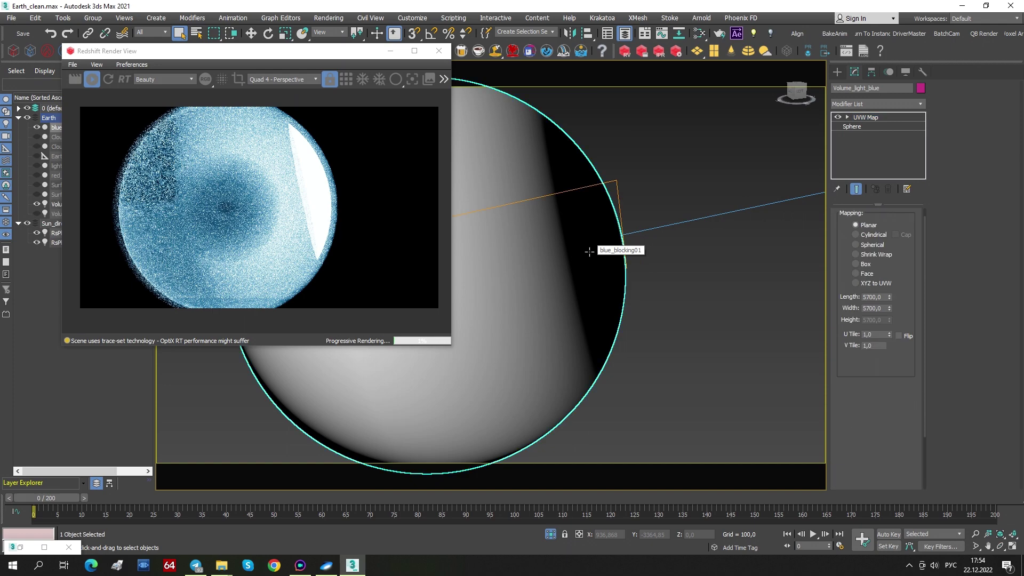
pyautogui.press('z')
pyautogui.moveTo(617, 256)
pyautogui.keyDown('alt'); pyautogui.mouseDown(button='middle')
pyautogui.moveTo(583, 240)
pyautogui.moveTo(583, 256)
pyautogui.moveTo(581, 172)
pyautogui.moveTo(556, 217)
pyautogui.mouseUp(button='middle'); pyautogui.keyUp('alt')
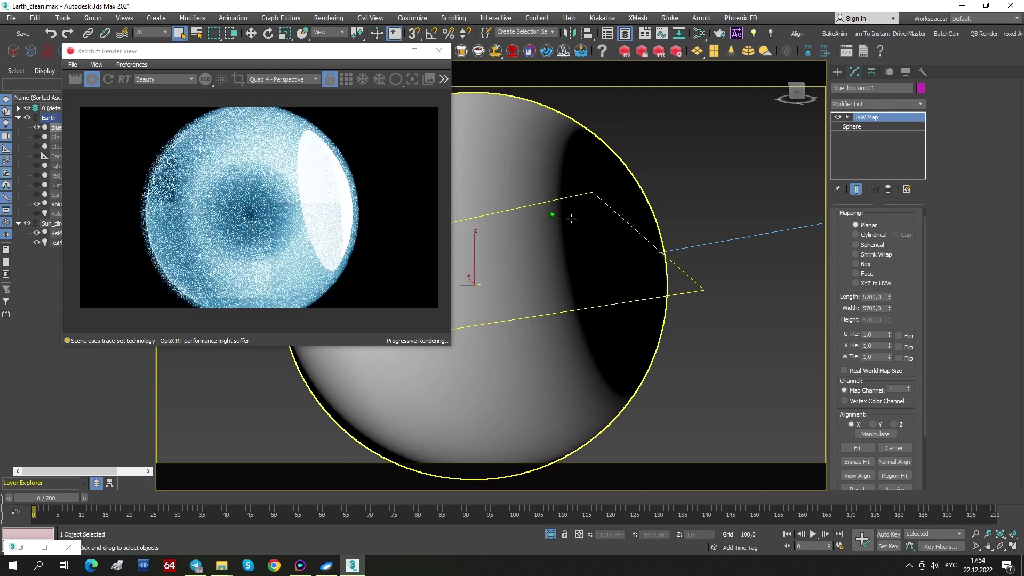
pyautogui.moveTo(572, 219)
pyautogui.keyDown('alt'); pyautogui.mouseDown(button='middle')
pyautogui.moveTo(560, 194)
pyautogui.moveTo(602, 161)
pyautogui.mouseUp(button='middle'); pyautogui.keyUp('alt')
pyautogui.moveTo(140, 56); pyautogui.dragTo(235, 52)
pyautogui.click(657, 175)
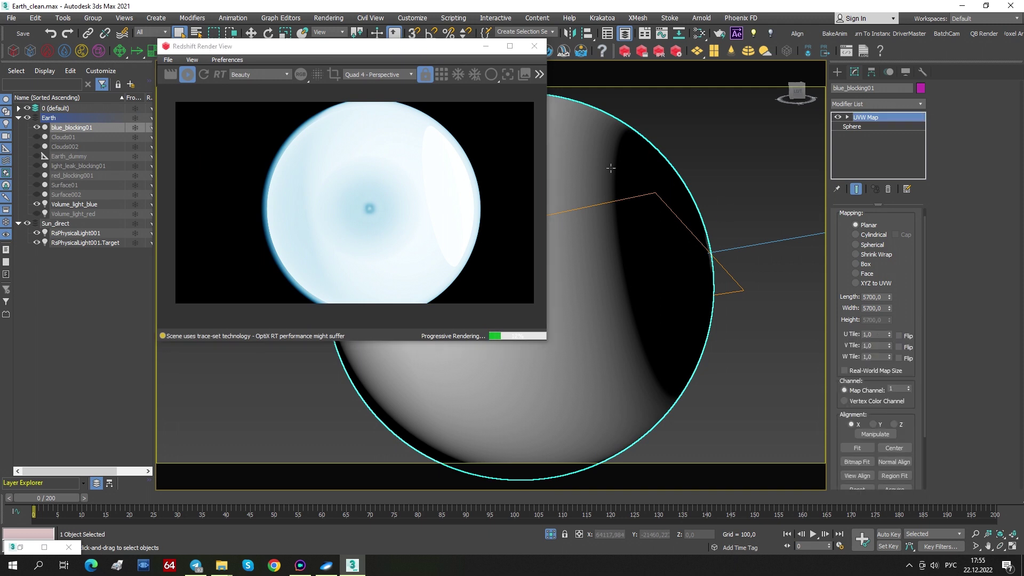
# Step: Switch off Volume_light_blue and show the red_blocking001 sphere in place of blue_blocking01
pyautogui.click(71, 204)
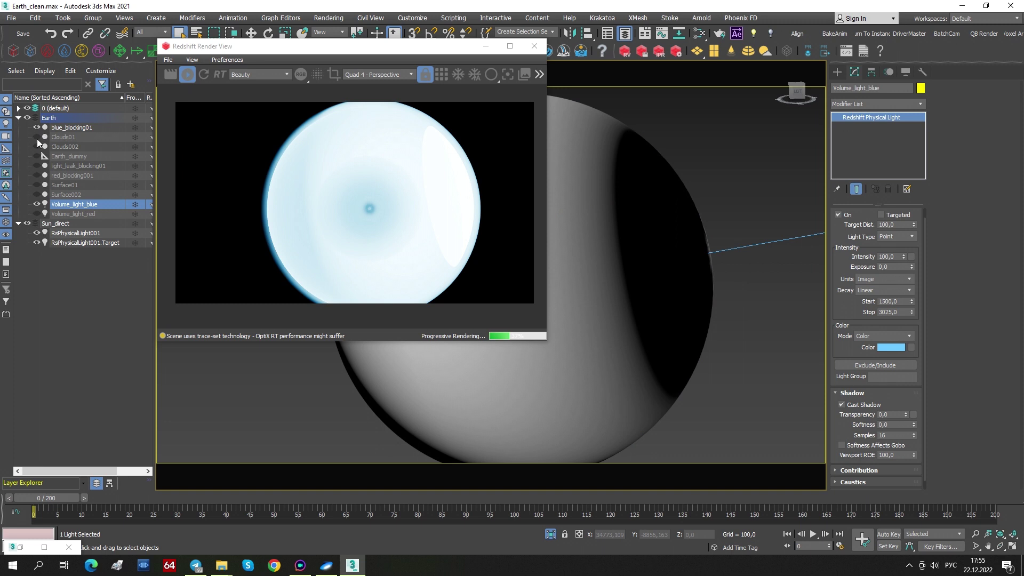
pyautogui.click(770, 34)
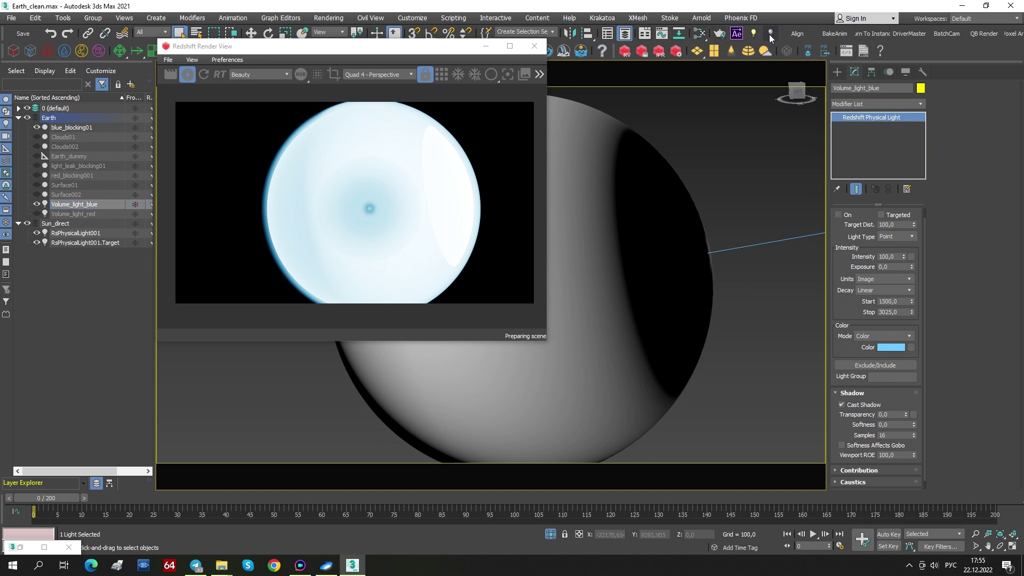
pyautogui.click(65, 175)
pyautogui.click(36, 175)
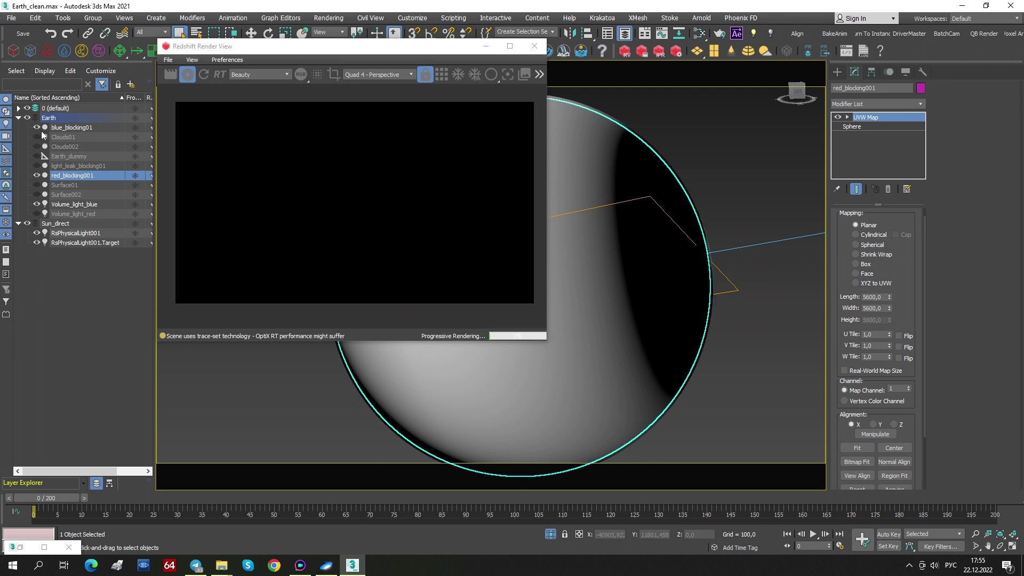
pyautogui.click(38, 128)
# Step: Unhide Volume_light_red and switch the light on, with the Redshift Render View placed beside the red_blocking001 sphere
pyautogui.keyDown('alt'); pyautogui.moveTo(583, 331); pyautogui.dragTo(799, 283, button='middle'); pyautogui.keyUp('alt')
pyautogui.scroll(6, 674, 290)
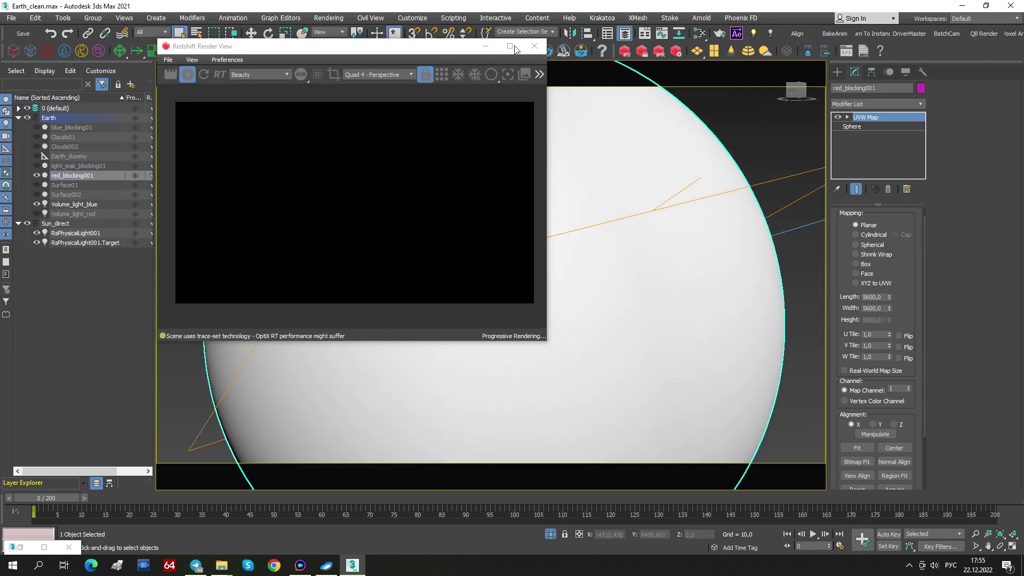
pyautogui.moveTo(437, 58); pyautogui.dragTo(322, 145)
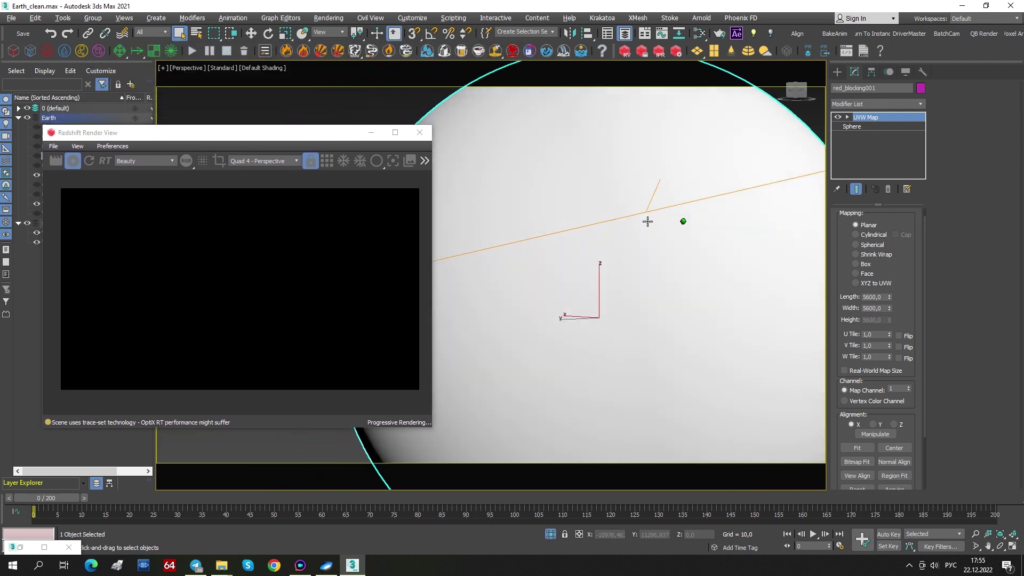
pyautogui.scroll(-4, 674, 219)
pyautogui.keyDown('alt'); pyautogui.moveTo(670, 224); pyautogui.dragTo(627, 194, button='middle'); pyautogui.keyUp('alt')
pyautogui.scroll(-3, 626, 194)
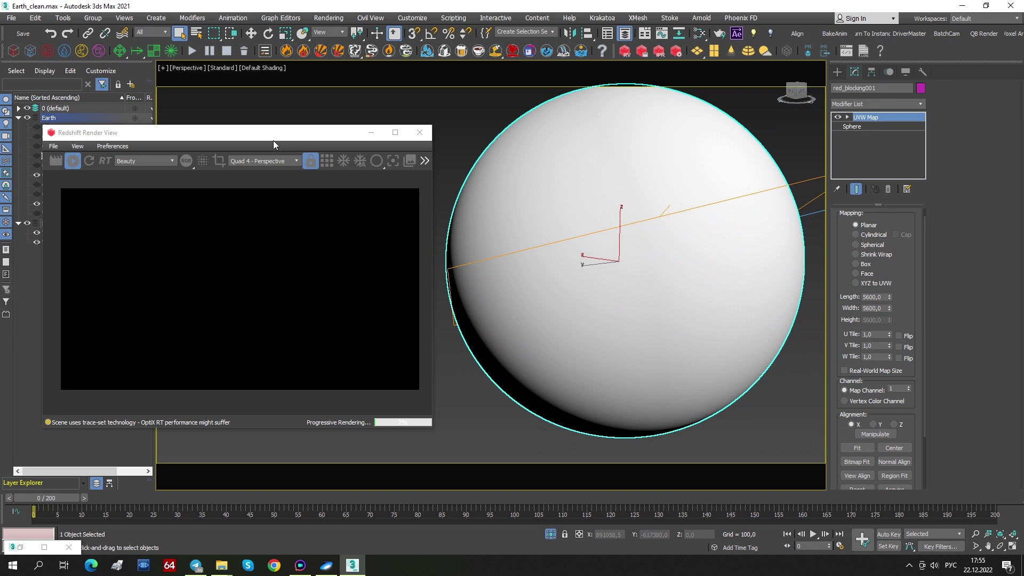
pyautogui.moveTo(231, 137); pyautogui.dragTo(344, 127)
pyautogui.click(58, 214)
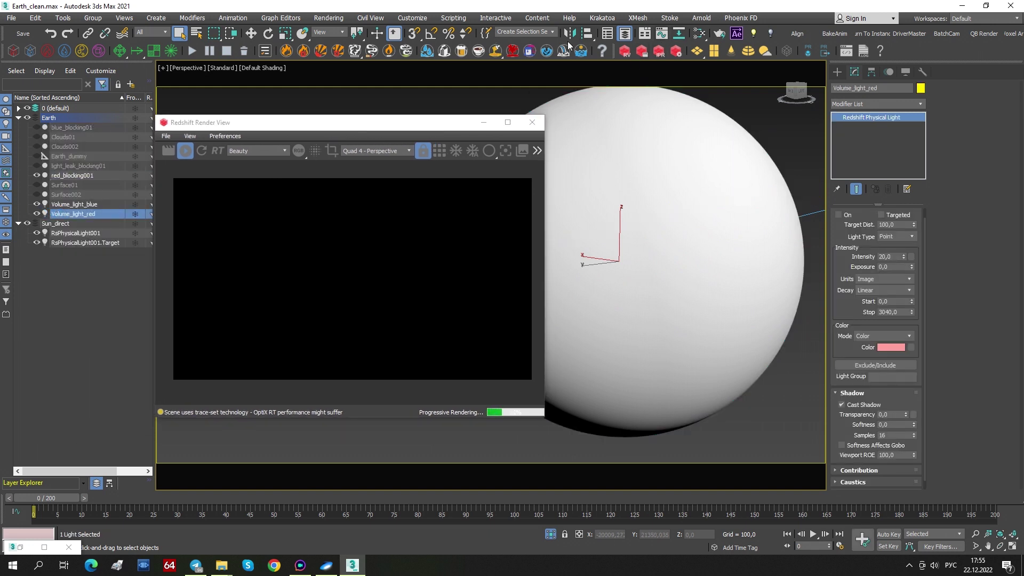
pyautogui.click(838, 215)
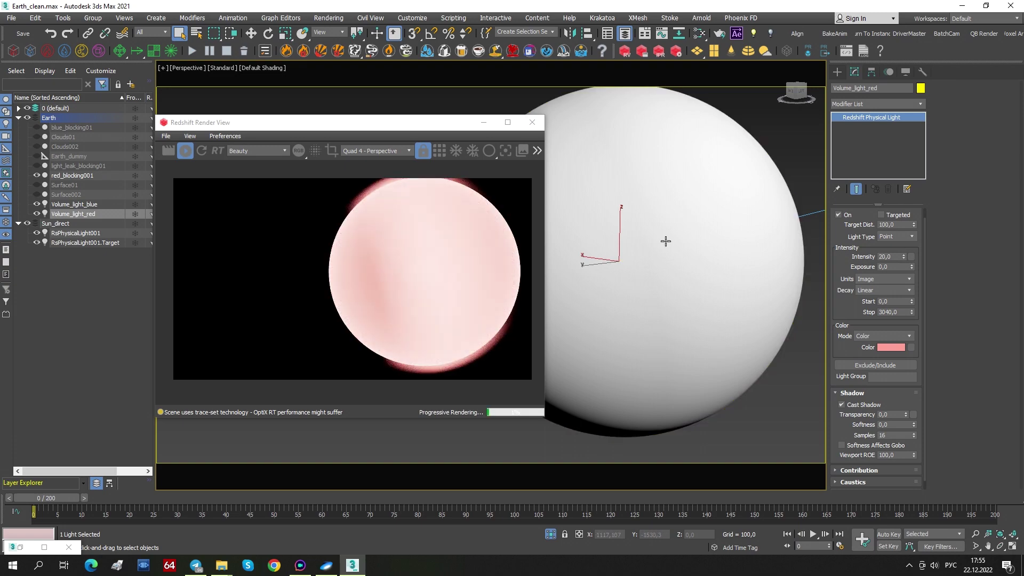
# Step: Examine the red glow around the sphere's upper rim, check Surface01's mesh parameters and select red_blocking001
pyautogui.moveTo(690, 235); pyautogui.dragTo(693, 254, button='middle')
pyautogui.moveTo(695, 213); pyautogui.dragTo(672, 266, button='middle')
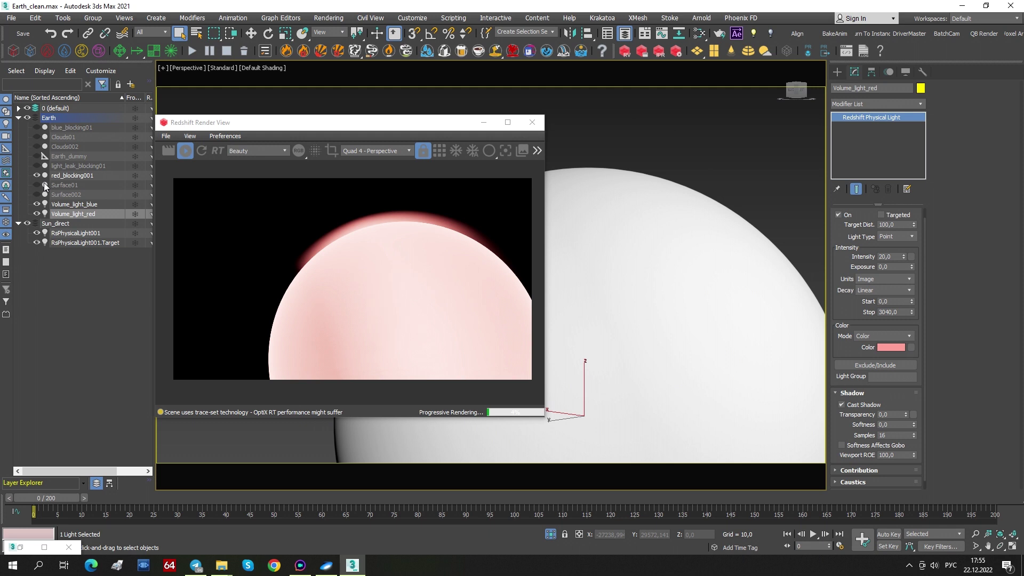
pyautogui.click(68, 186)
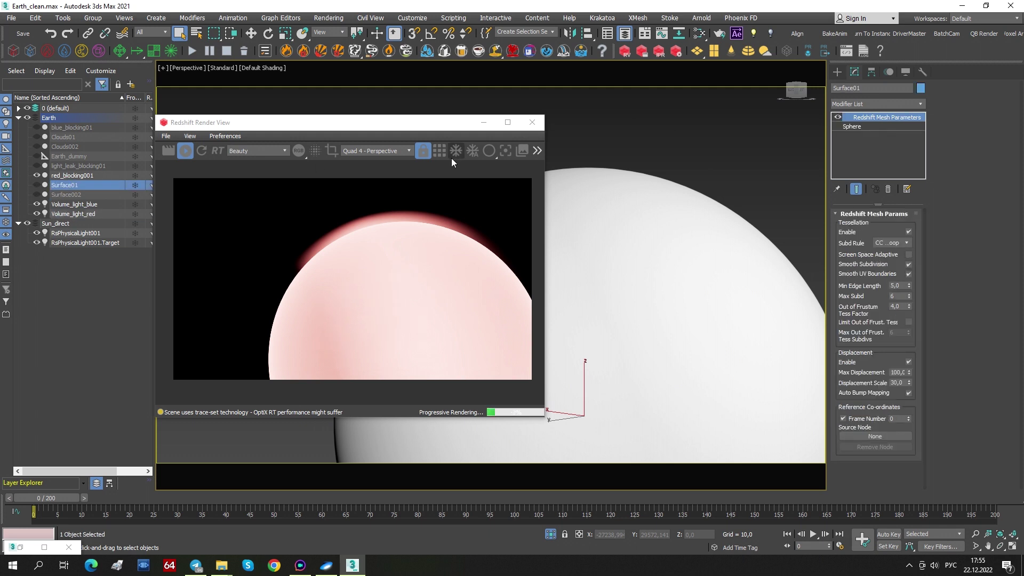
pyautogui.click(667, 209)
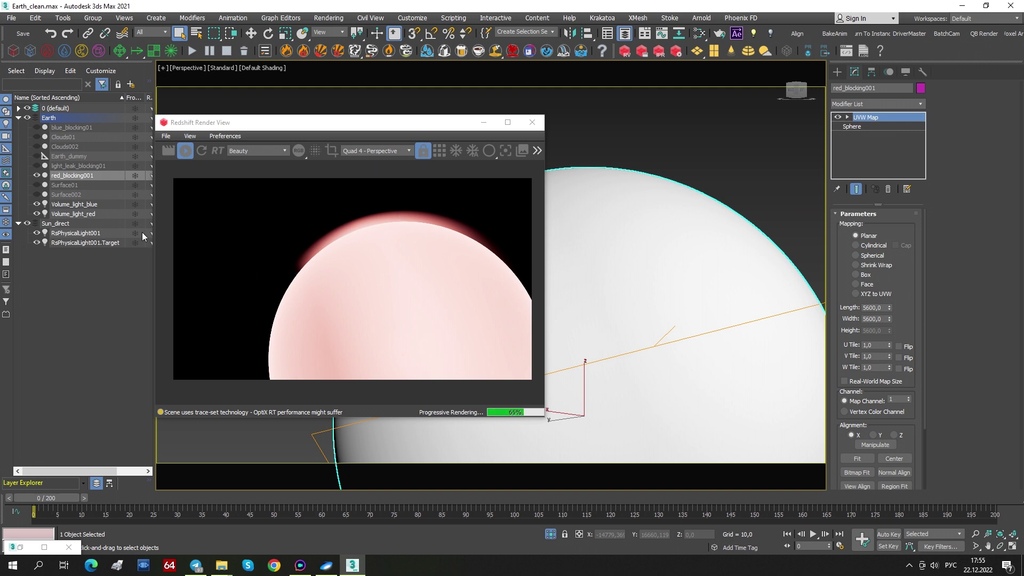
# Step: Unhide Surface01, Surface002, Clouds01, Clouds002 and the light_leak_blocking01 sphere
pyautogui.click(36, 185)
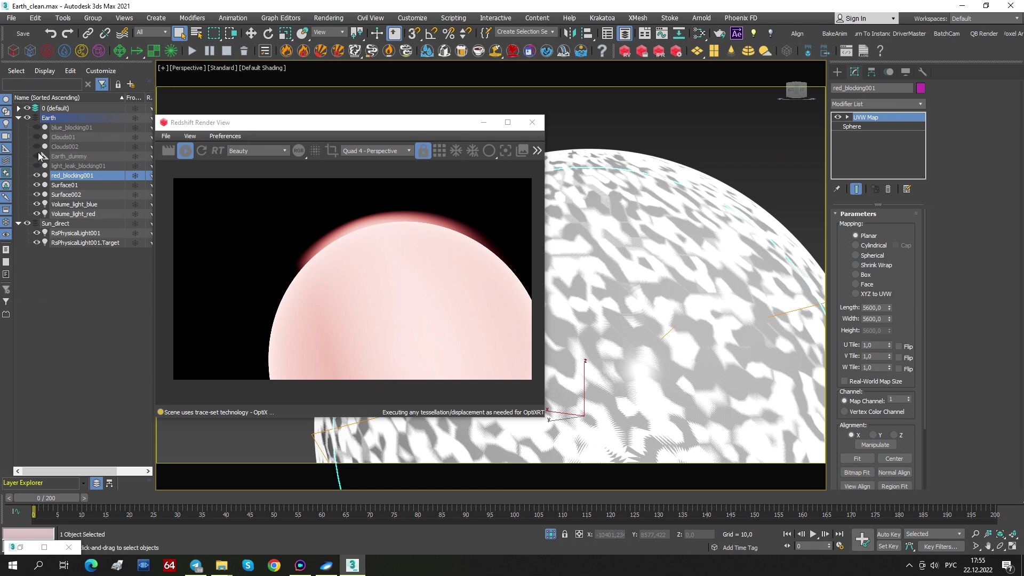
pyautogui.moveTo(37, 139); pyautogui.dragTo(39, 149)
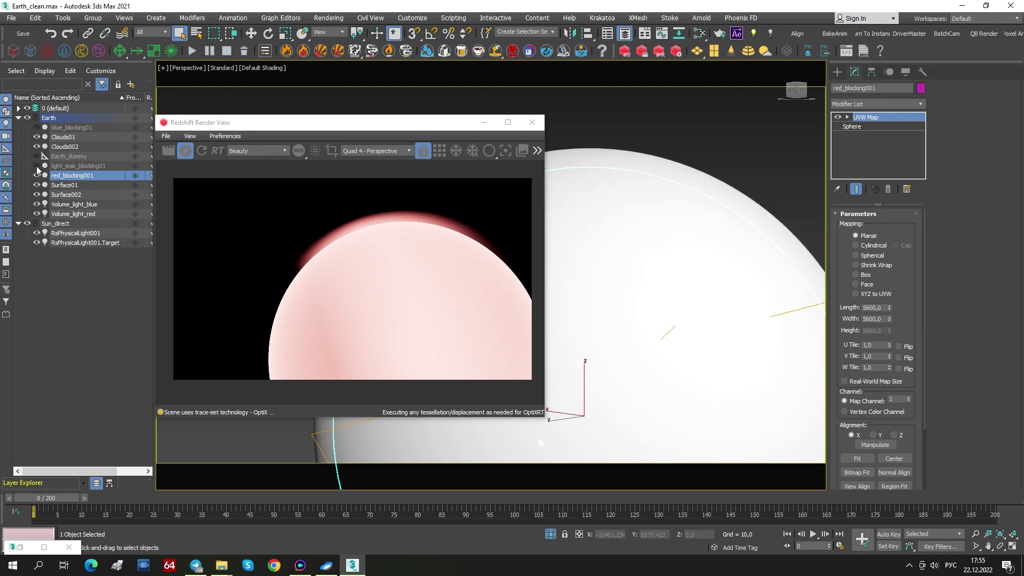
pyautogui.click(36, 166)
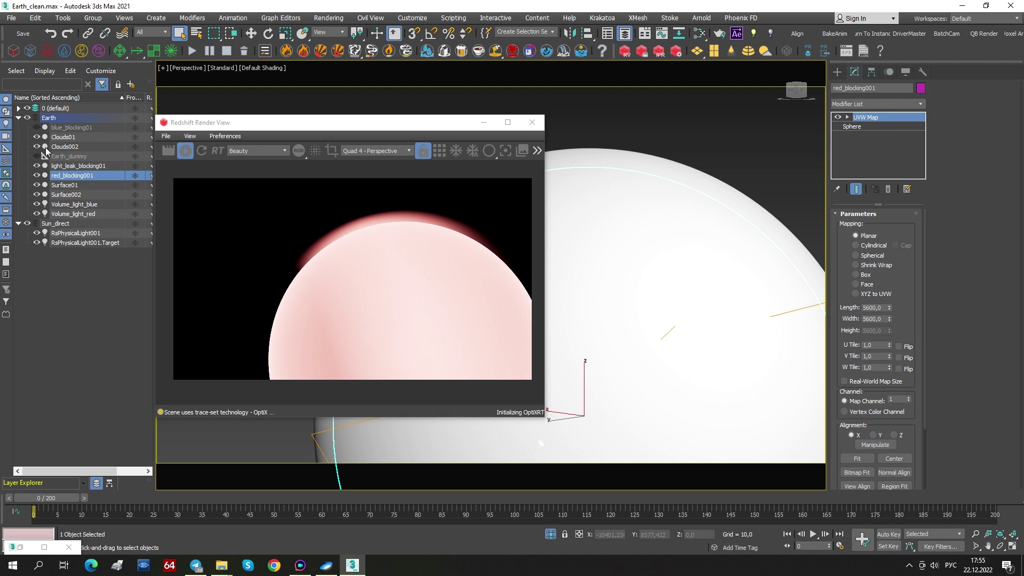
# Step: Select light_leak_blocking01, compare it with red_blocking001 and inspect its Sphere radius
pyautogui.click(63, 166)
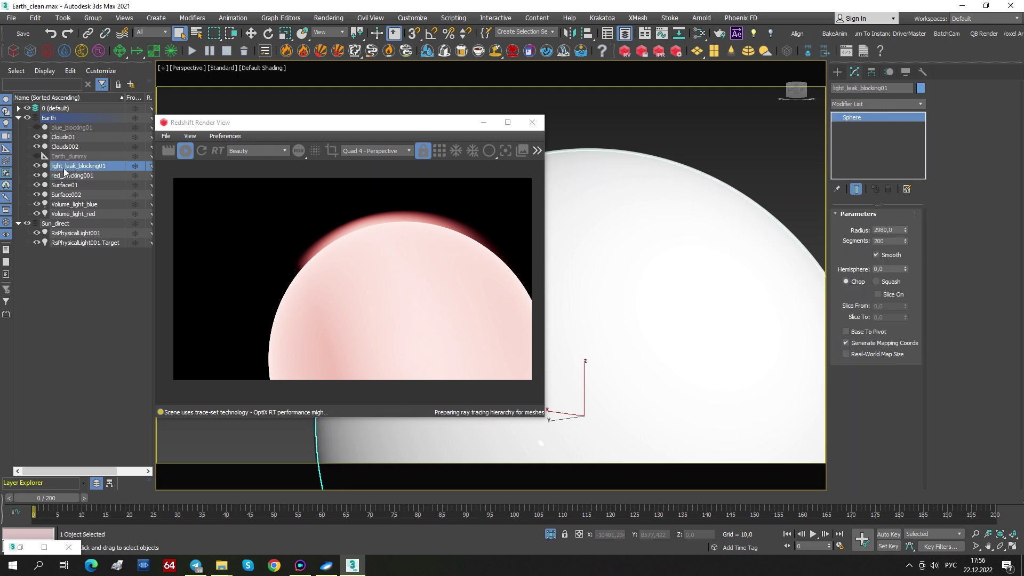
pyautogui.click(35, 175)
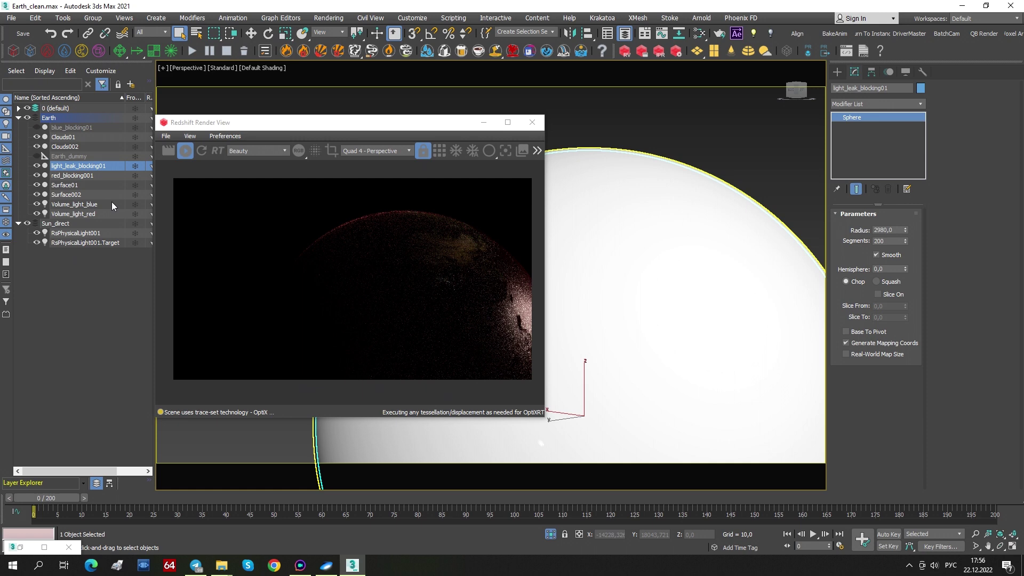
pyautogui.click(81, 174)
pyautogui.click(79, 166)
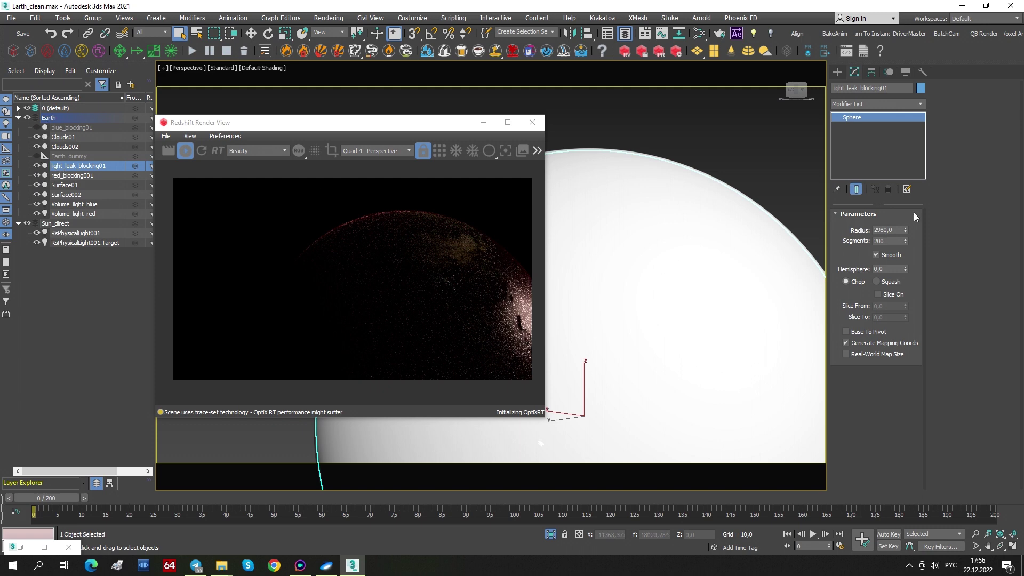
pyautogui.doubleClick(893, 232)
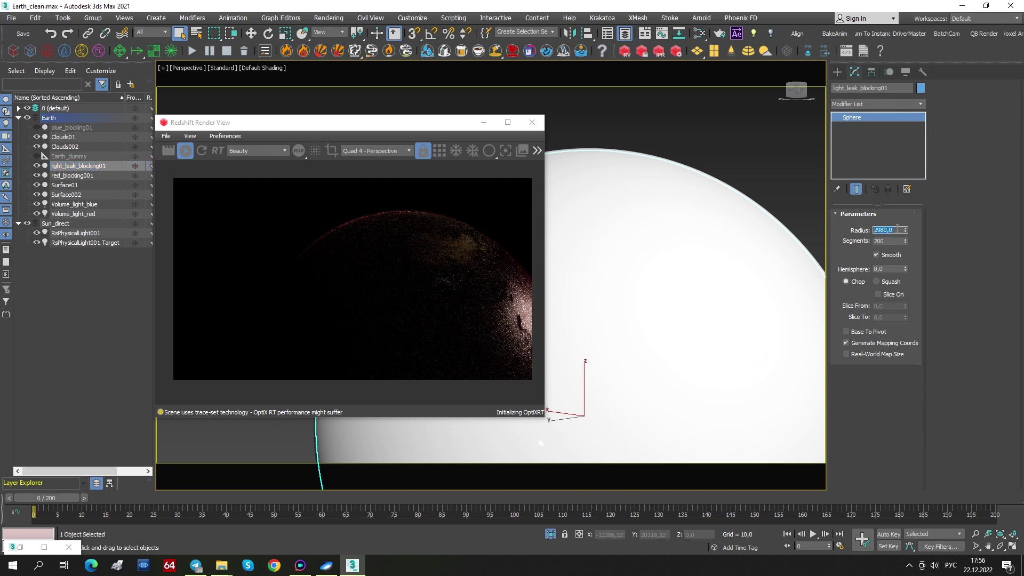
# Step: Check the UVW Map modifiers of red_blocking001 and blue_blocking01, and unhide blue_blocking01 and Earth_dummy
pyautogui.click(75, 128)
pyautogui.click(74, 176)
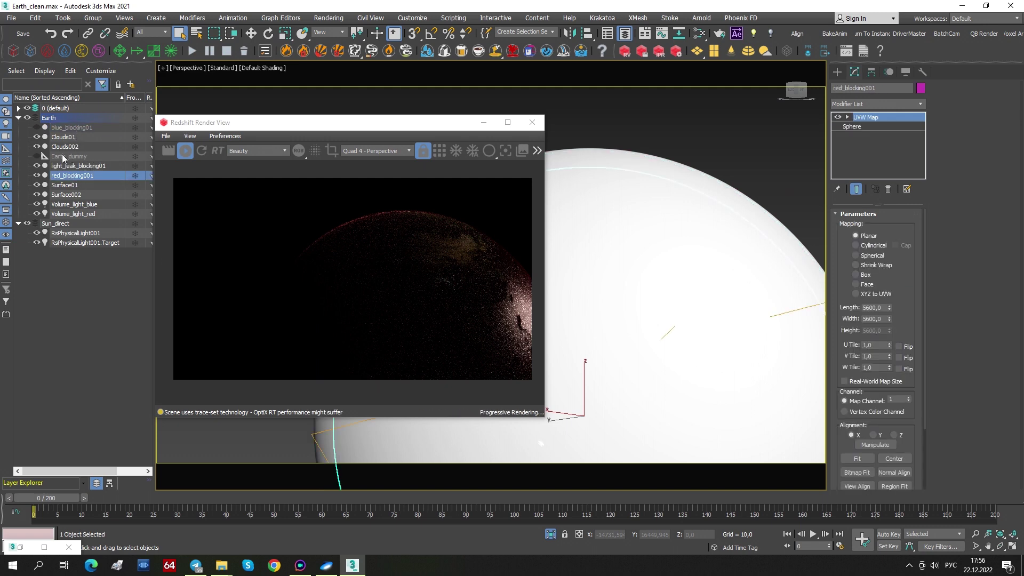
pyautogui.click(58, 128)
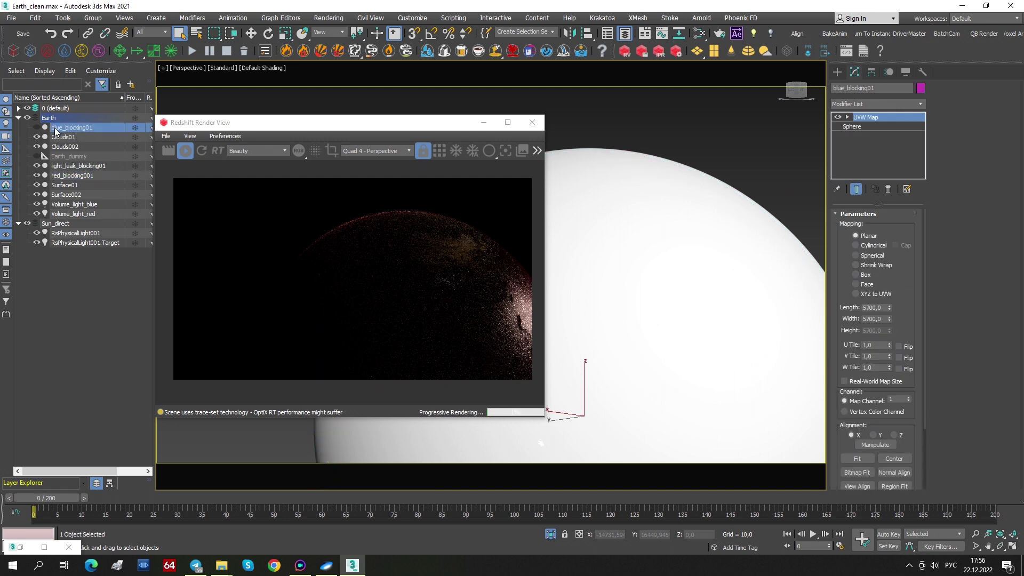
pyautogui.click(38, 157)
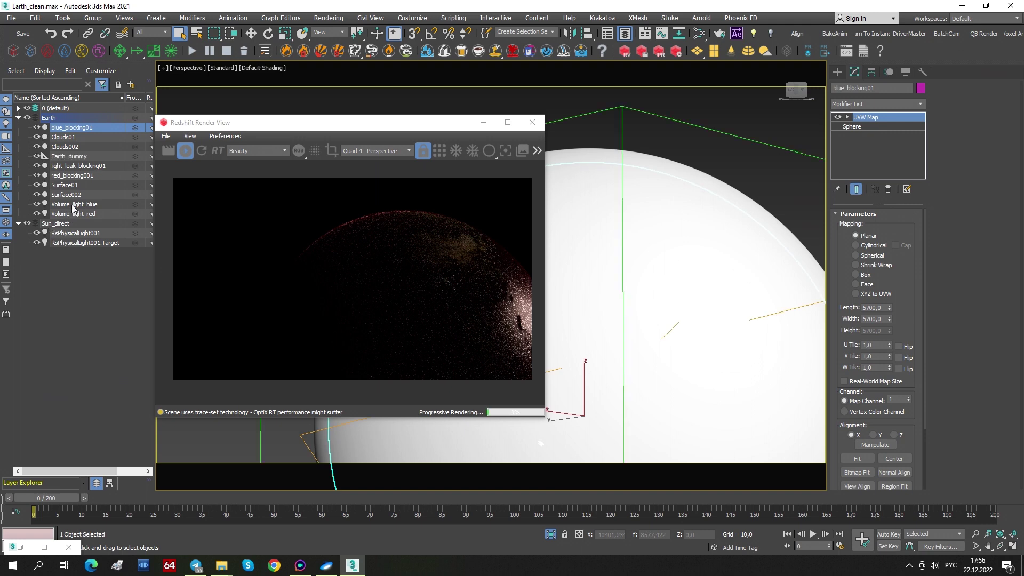
# Step: End the isolation, select Volume_light_blue and move the render view away from the sphere
pyautogui.click(550, 534)
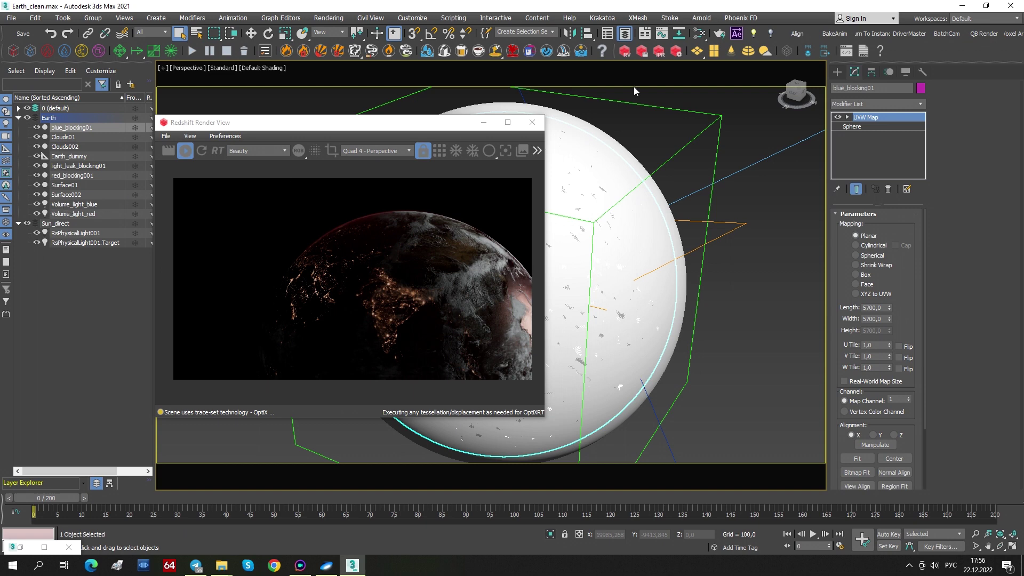
pyautogui.click(601, 210)
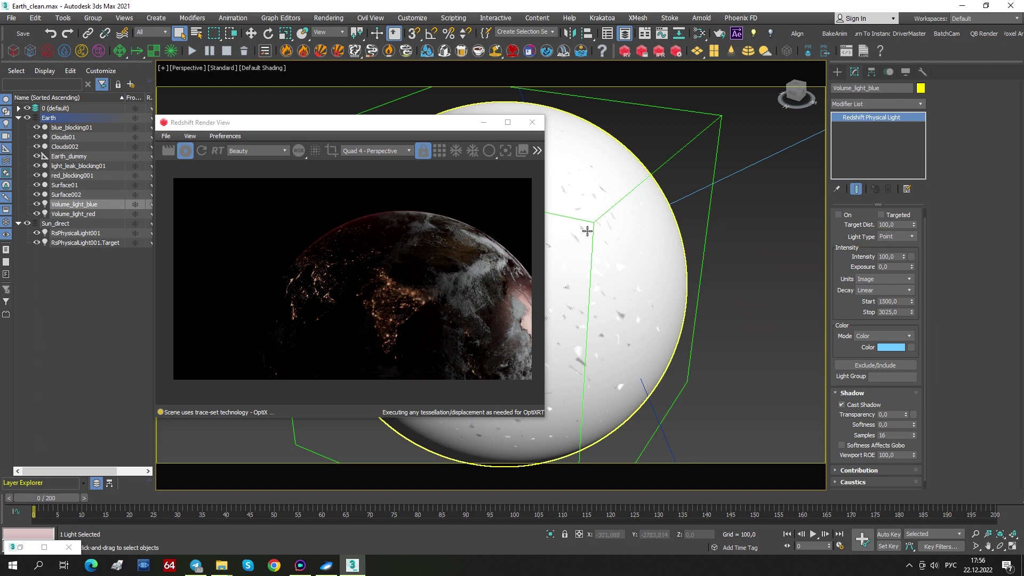
pyautogui.moveTo(587, 231); pyautogui.dragTo(601, 235, button='middle')
pyautogui.moveTo(253, 116); pyautogui.dragTo(124, 90)
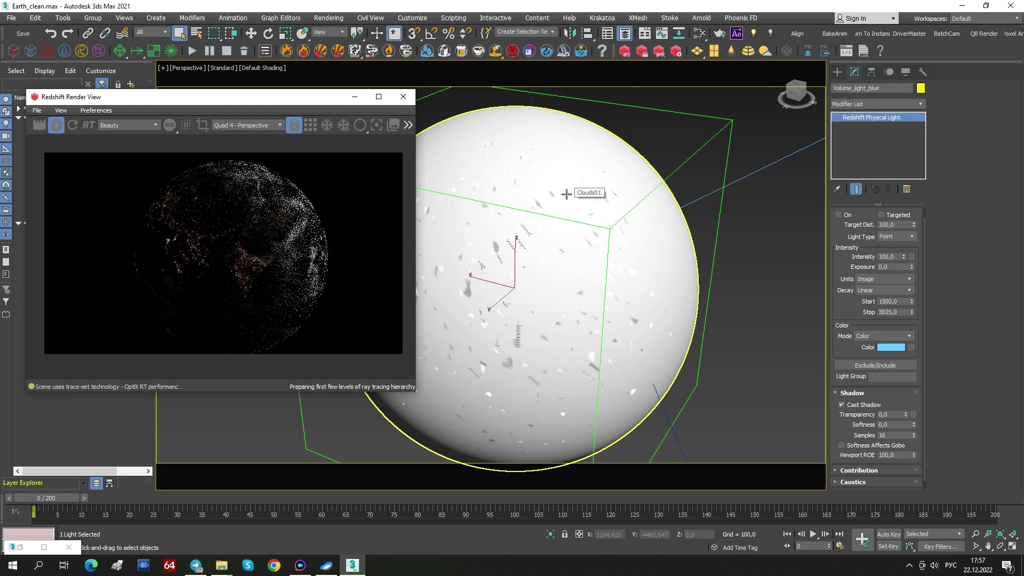
# Step: Turn on Volume_light_blue while framing the Earth's upper rim in the render
pyautogui.moveTo(533, 178); pyautogui.dragTo(571, 235, button='middle')
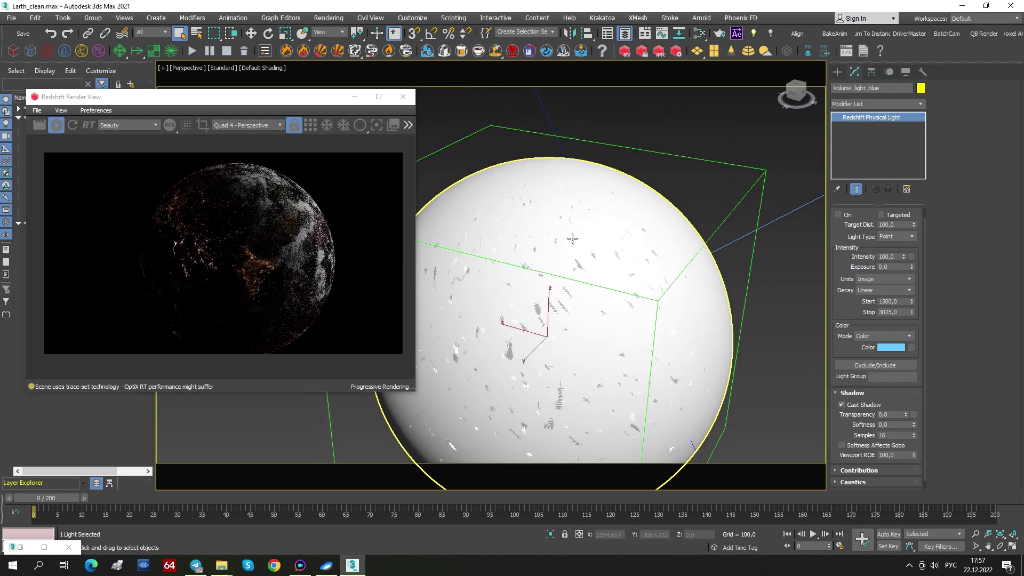
pyautogui.scroll(8, 464, 181)
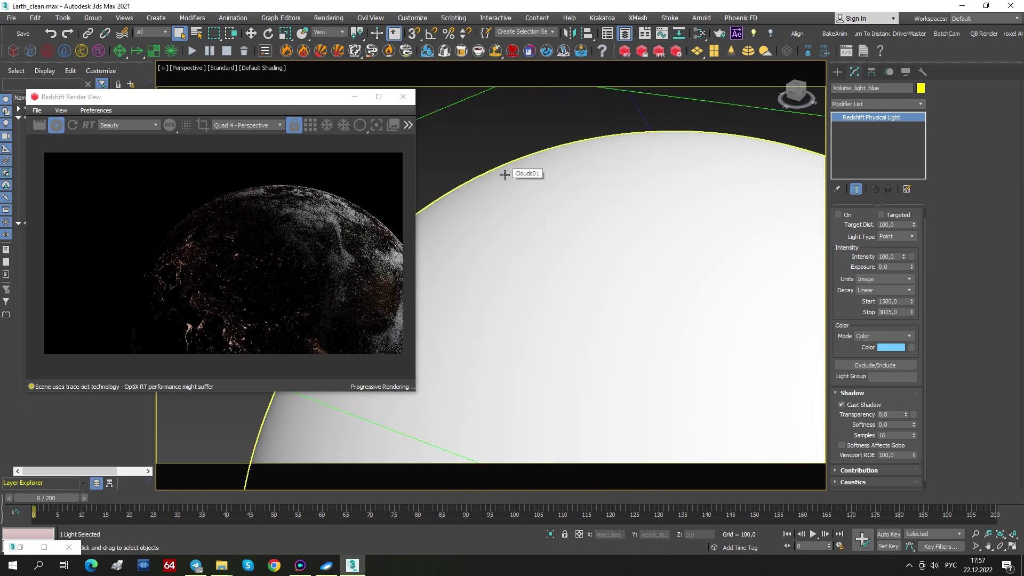
pyautogui.scroll(4, 505, 175)
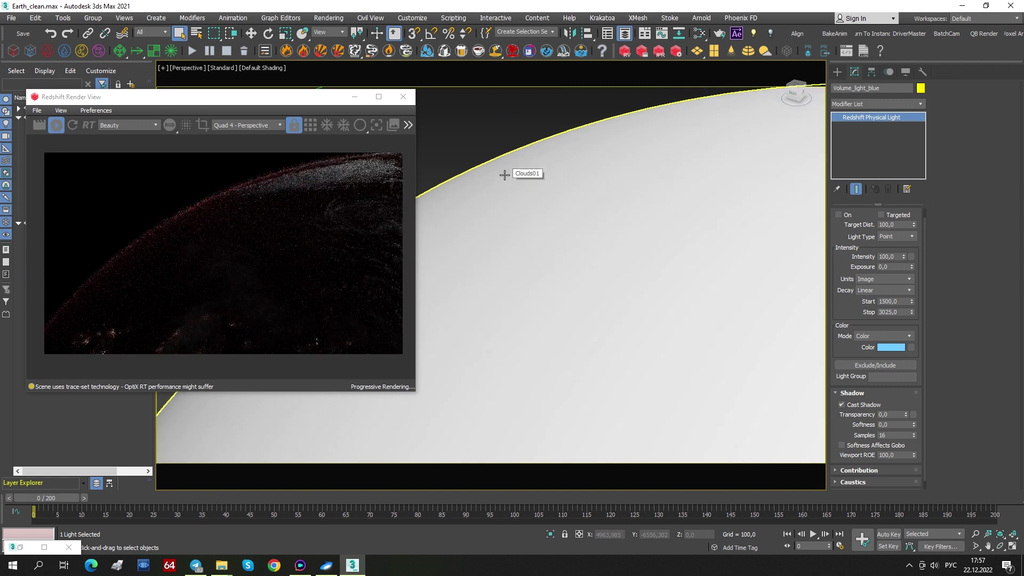
pyautogui.click(838, 215)
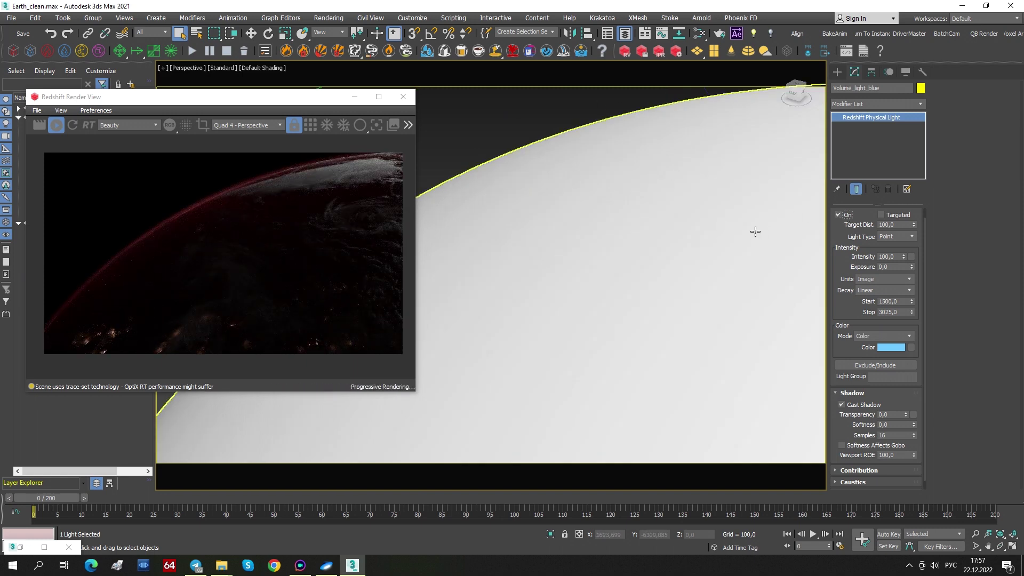
# Step: Examine the blue atmosphere along the Earth's lit rim in the live render from several angles
pyautogui.keyDown('alt'); pyautogui.moveTo(768, 231); pyautogui.dragTo(583, 226, button='middle'); pyautogui.keyUp('alt')
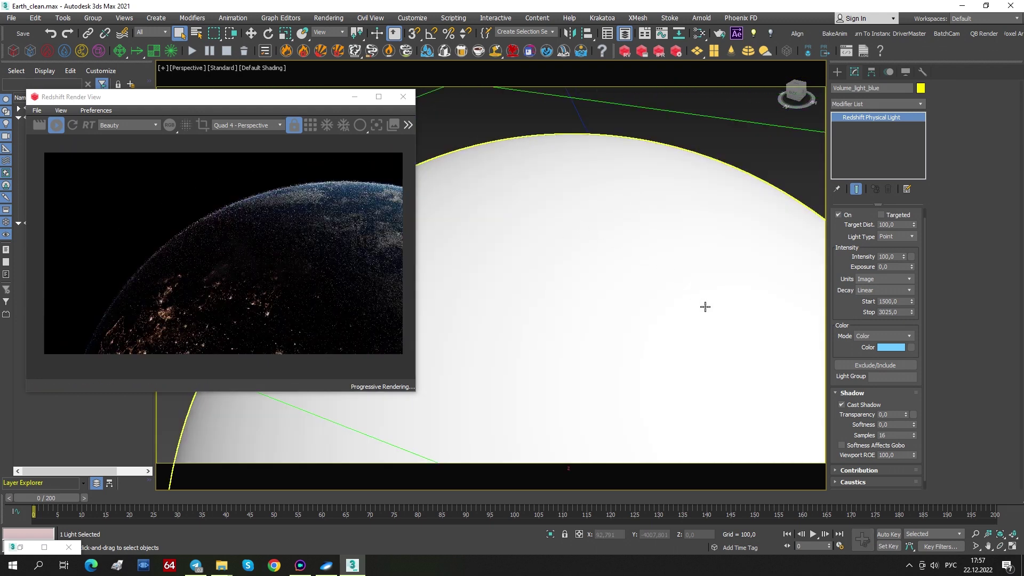
pyautogui.keyDown('alt'); pyautogui.moveTo(700, 302); pyautogui.dragTo(601, 222, button='middle'); pyautogui.keyUp('alt')
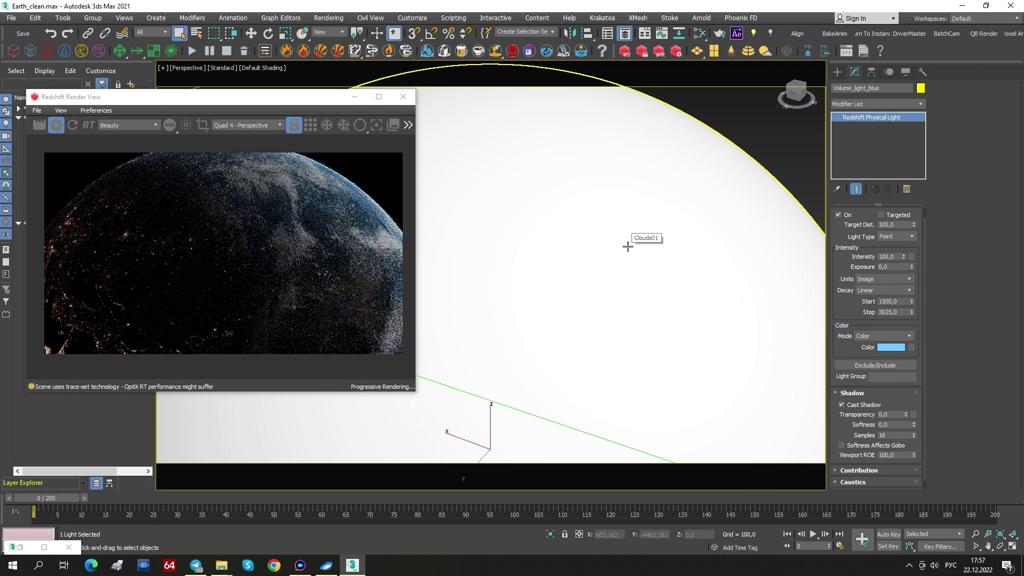
pyautogui.scroll(-4, 629, 240)
pyautogui.moveTo(677, 290); pyautogui.dragTo(694, 279, button='middle')
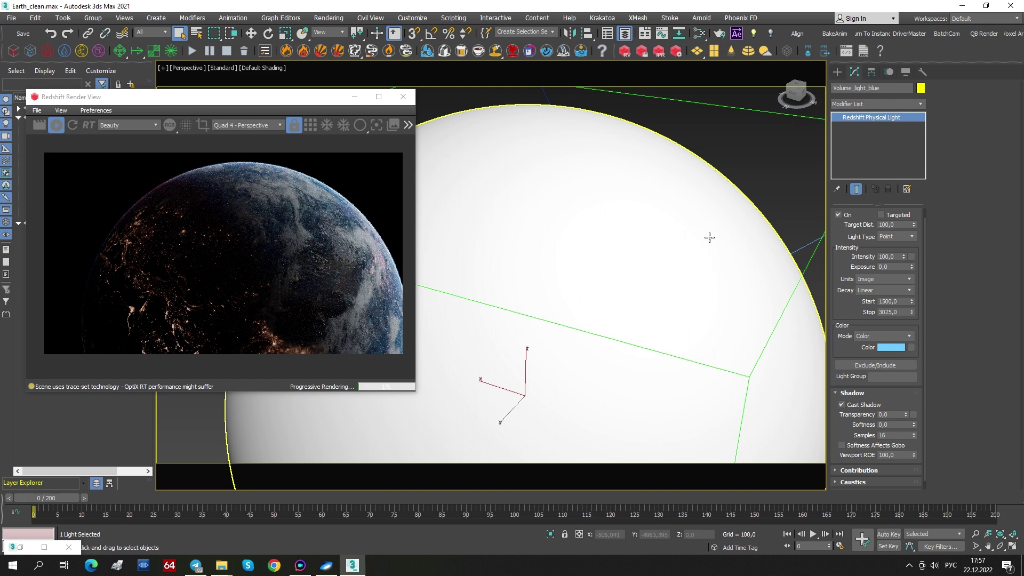
pyautogui.keyDown('alt'); pyautogui.moveTo(709, 216); pyautogui.dragTo(692, 218, button='middle'); pyautogui.keyUp('alt')
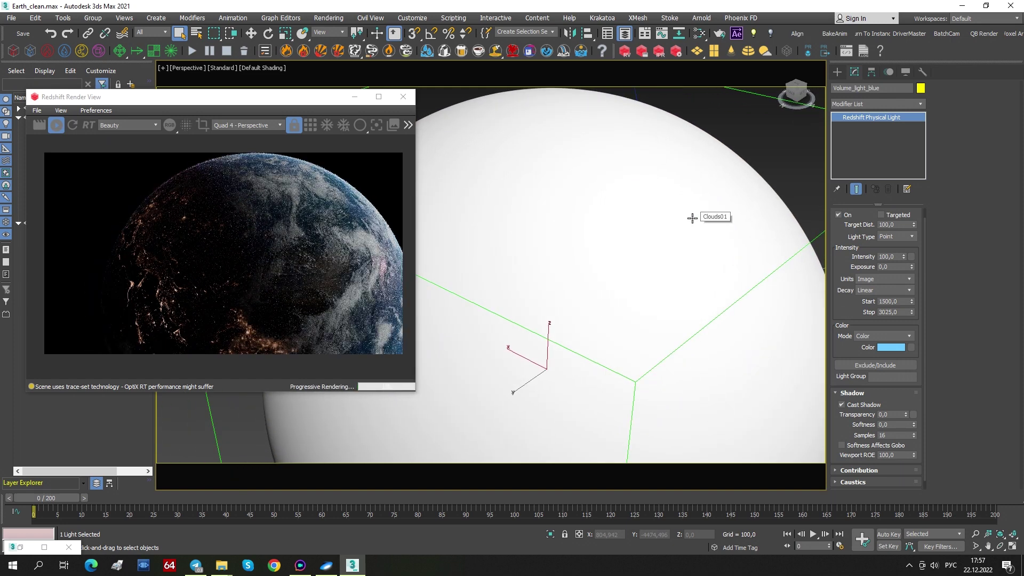
# Step: Select red_blocking001 and blue_blocking01 and review the UVW Map parameters of the blue blocking sphere
pyautogui.moveTo(311, 104); pyautogui.dragTo(443, 84)
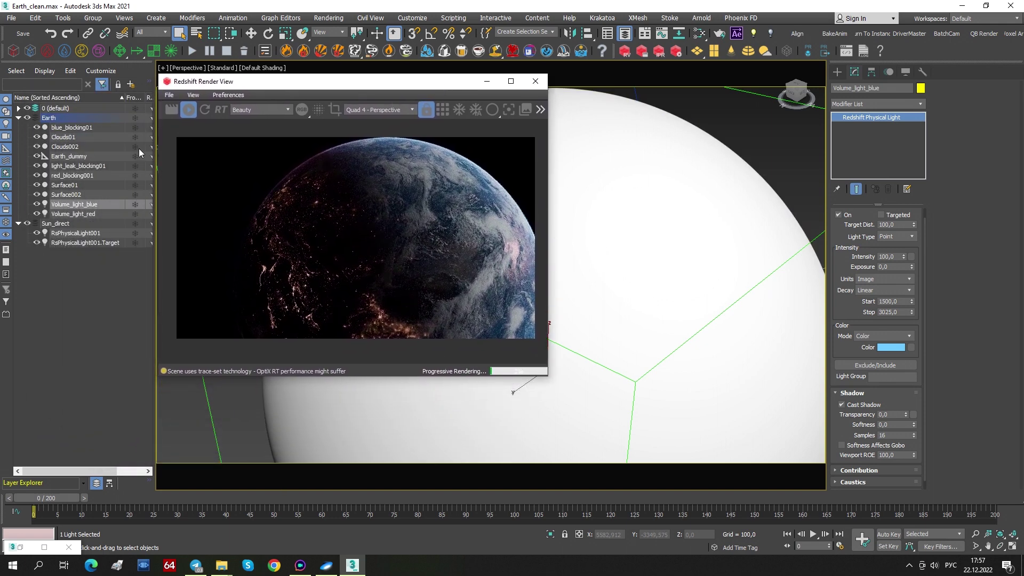
pyautogui.click(74, 175)
pyautogui.click(69, 129)
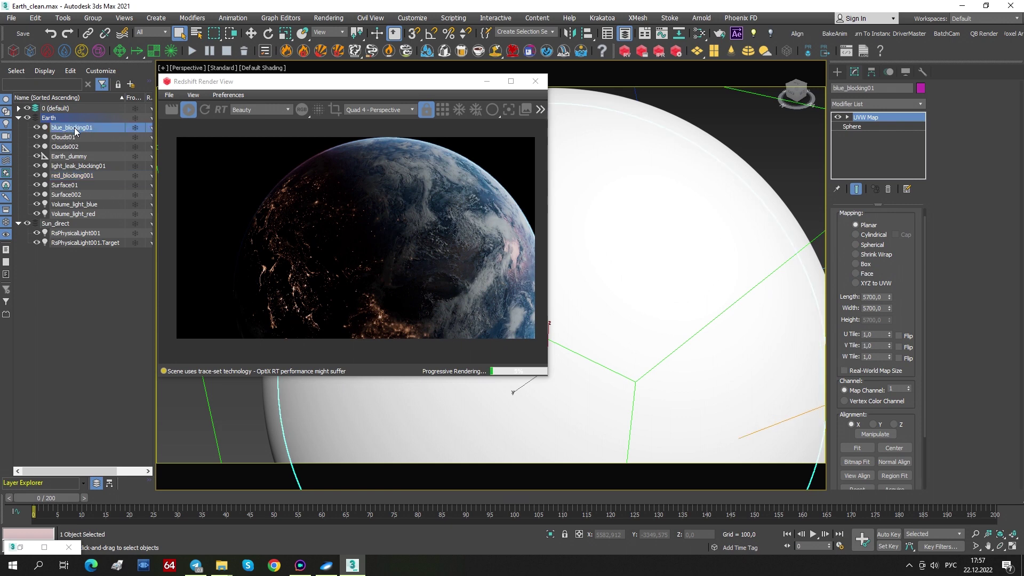
pyautogui.click(65, 130)
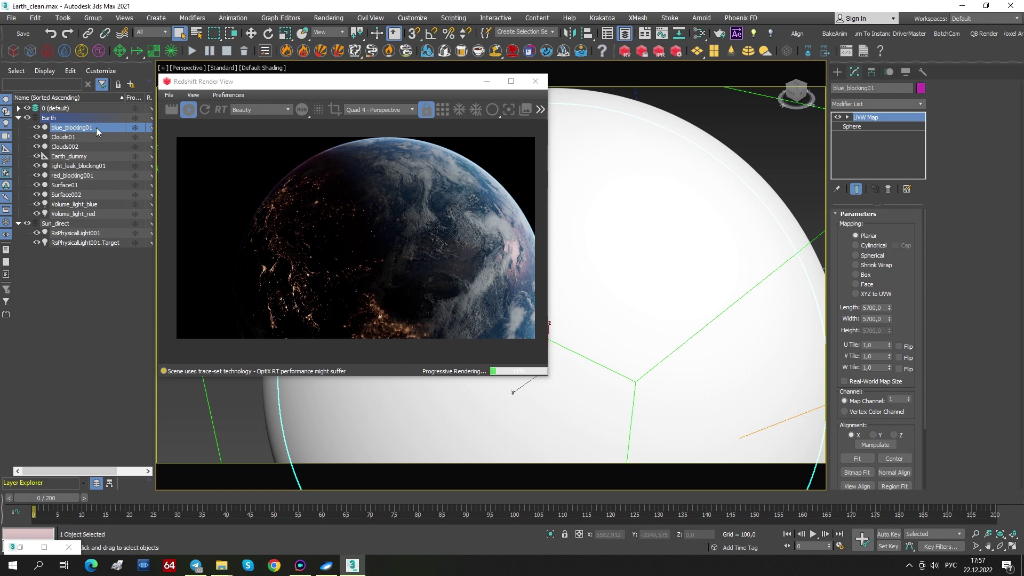
# Step: Inspect the night side's city lights and the fade of the blue atmosphere in the render from several angles
pyautogui.keyDown('alt'); pyautogui.moveTo(642, 167); pyautogui.dragTo(661, 238, button='middle'); pyautogui.keyUp('alt')
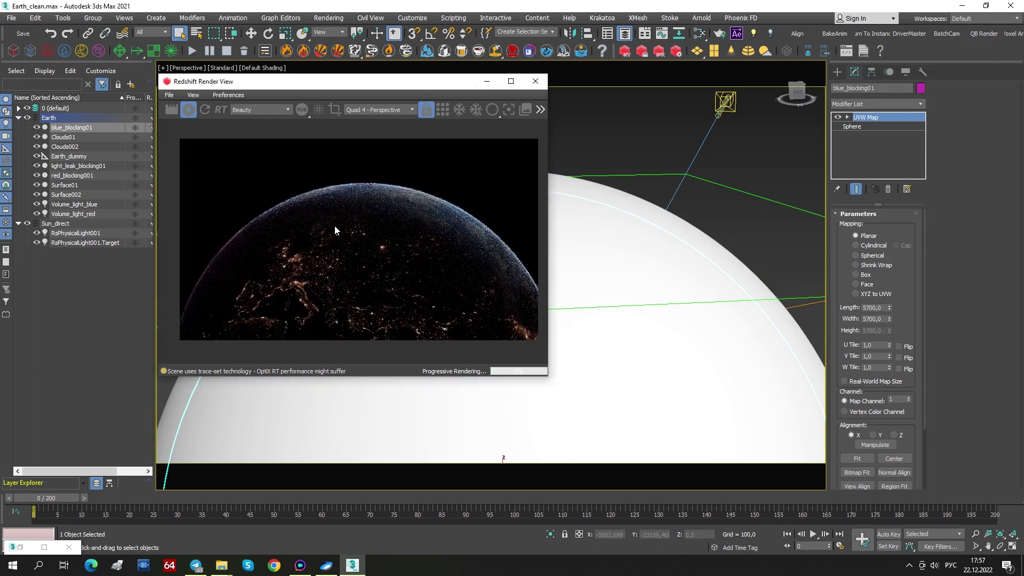
pyautogui.scroll(3, 334, 226)
pyautogui.moveTo(417, 194); pyautogui.dragTo(392, 192, button='middle')
pyautogui.moveTo(663, 252)
pyautogui.keyDown('alt'); pyautogui.mouseDown(button='middle')
pyautogui.moveTo(690, 212)
pyautogui.moveTo(631, 276)
pyautogui.moveTo(633, 293)
pyautogui.moveTo(684, 206)
pyautogui.moveTo(642, 274)
pyautogui.moveTo(647, 261)
pyautogui.mouseUp(button='middle'); pyautogui.keyUp('alt')
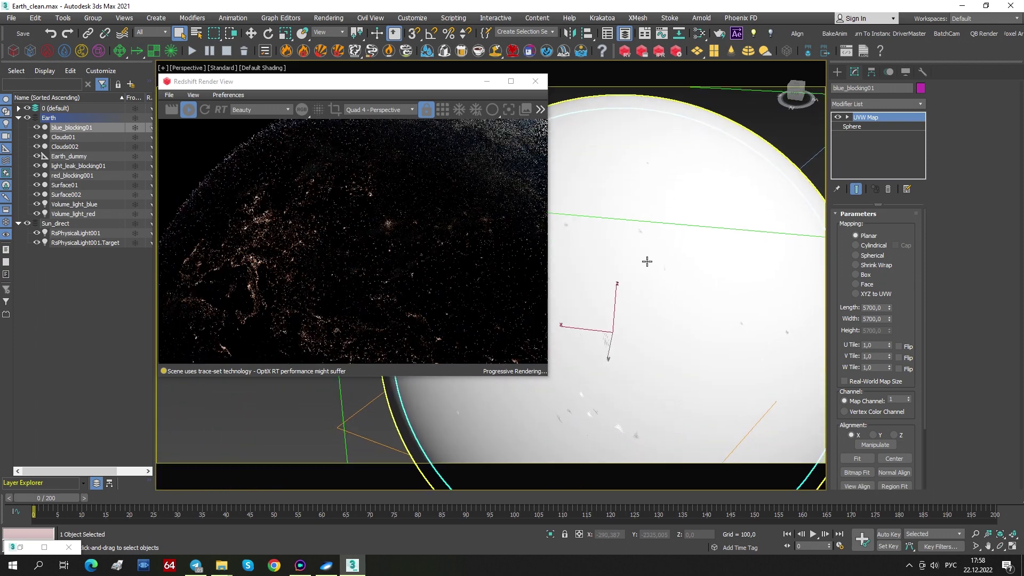
pyautogui.moveTo(693, 238); pyautogui.dragTo(583, 223, button='middle')
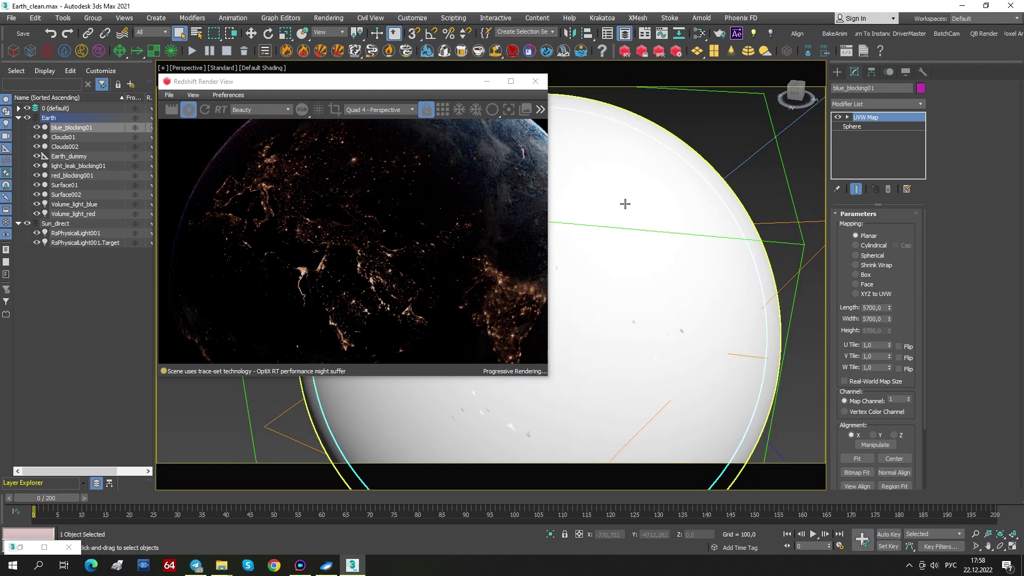
pyautogui.scroll(-4, 623, 203)
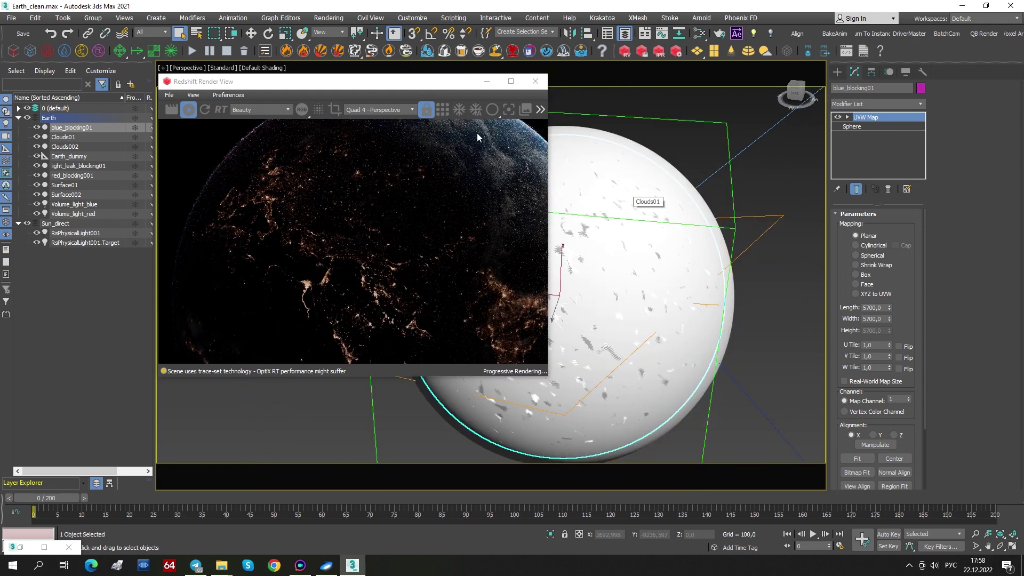
pyautogui.moveTo(419, 83); pyautogui.dragTo(289, 74)
pyautogui.moveTo(631, 199); pyautogui.dragTo(571, 193, button='middle')
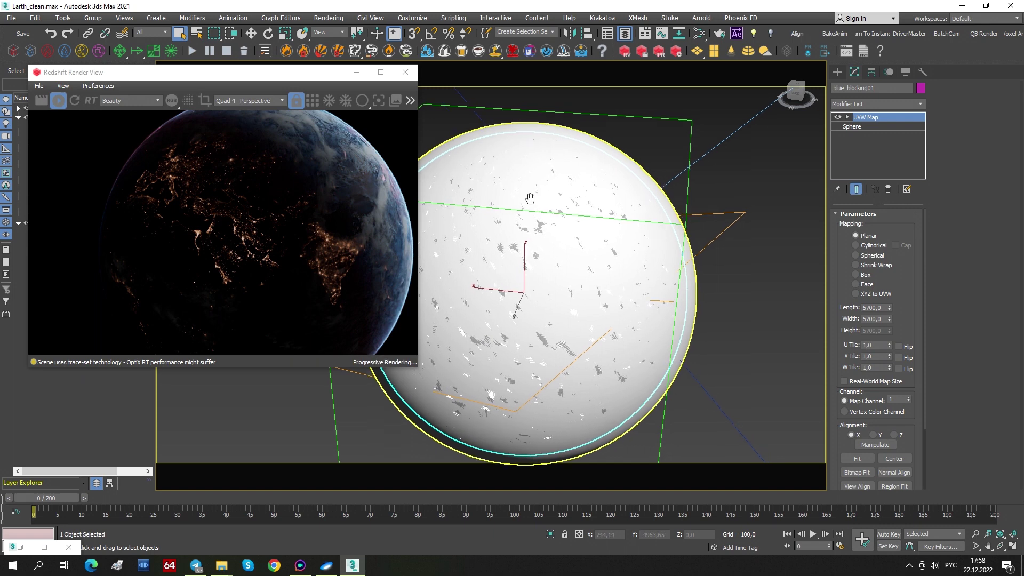
pyautogui.scroll(5, 531, 196)
# Step: Select the RsPhysicalLight001 sun light with the Move tool, show all four viewports and clear the selection
pyautogui.click(607, 191)
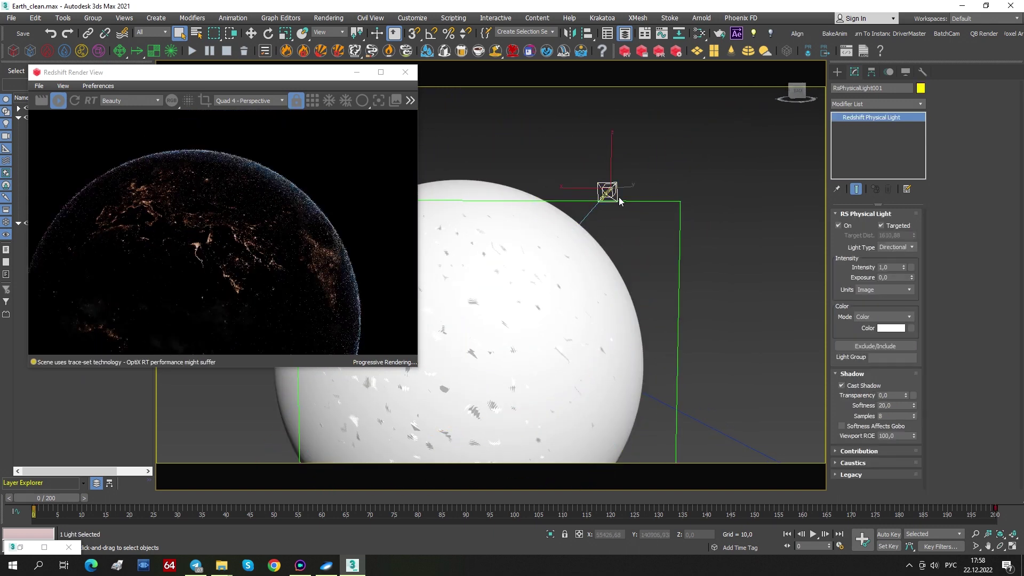
pyautogui.press('w')
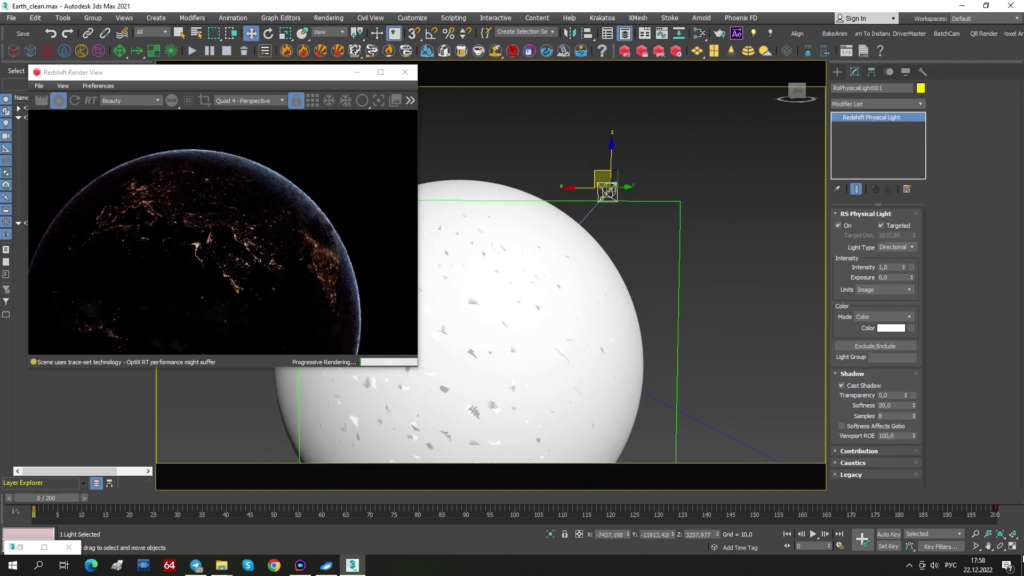
pyautogui.hotkey('alt', 'w')
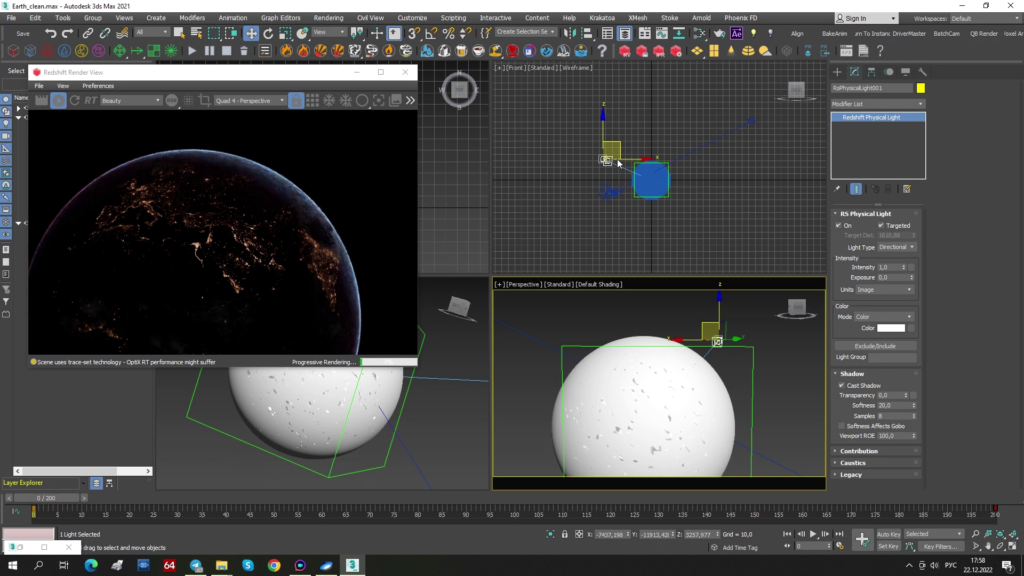
pyautogui.click(600, 318)
# Step: Open the Slate Material Editor and add a Falloff map above the Map #32 Gradient Ramp
pyautogui.press('m')
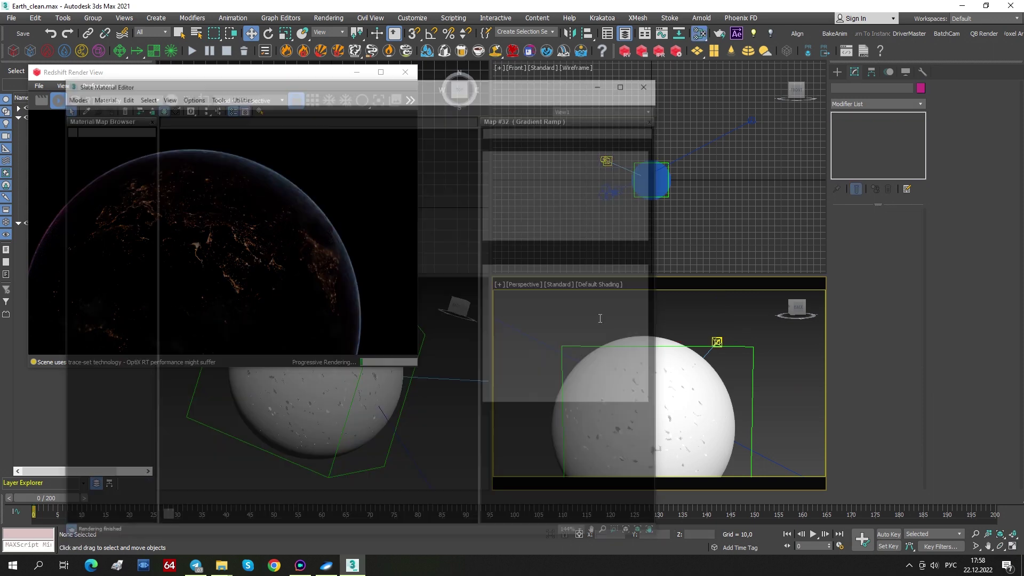
pyautogui.moveTo(323, 29); pyautogui.dragTo(679, 27)
pyautogui.moveTo(471, 162); pyautogui.dragTo(469, 278)
pyautogui.moveTo(413, 158); pyautogui.dragTo(594, 155)
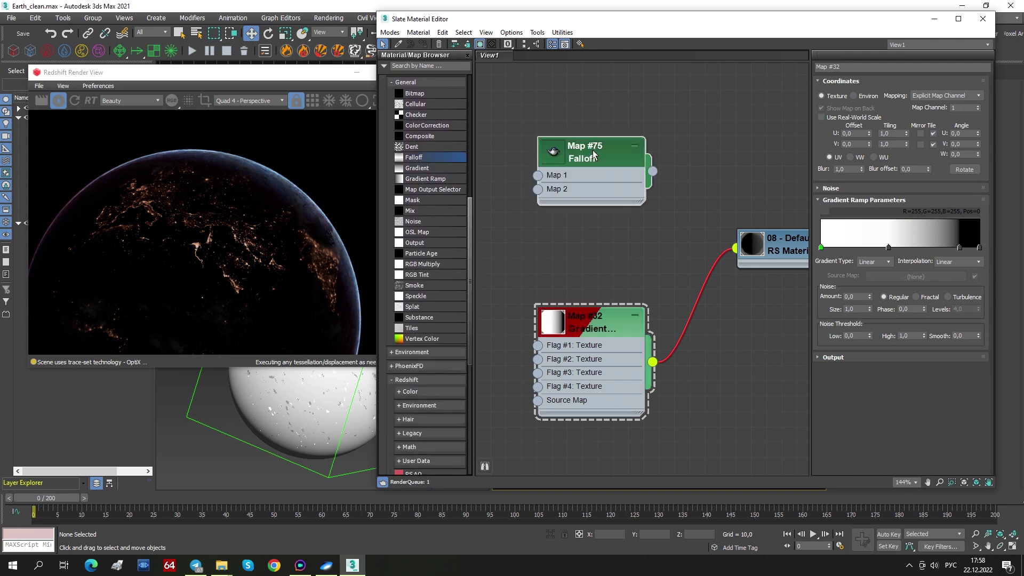
# Step: Set the new Falloff map's type to Shadow / Light
pyautogui.doubleClick(593, 154)
pyautogui.click(921, 133)
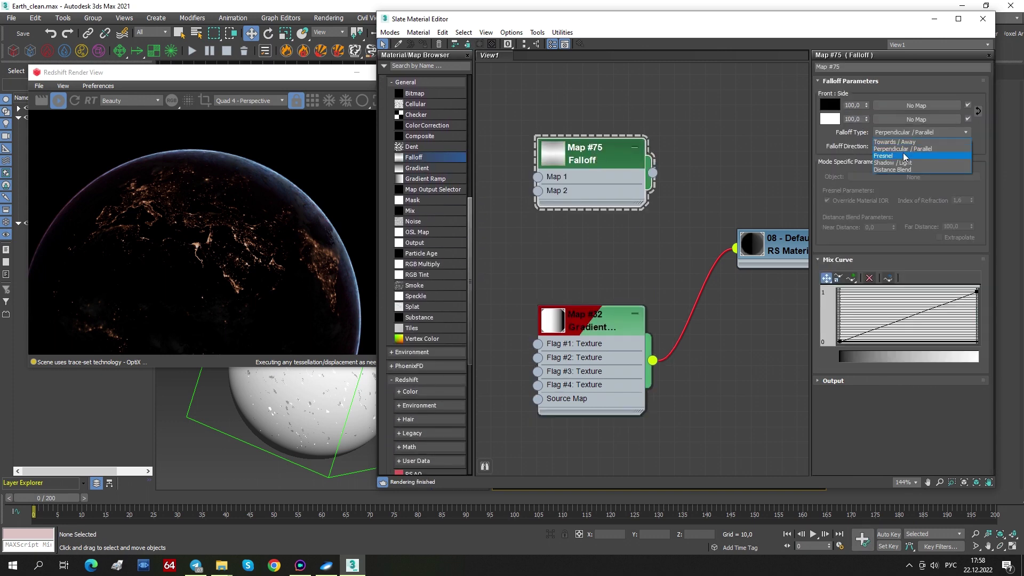
pyautogui.click(896, 162)
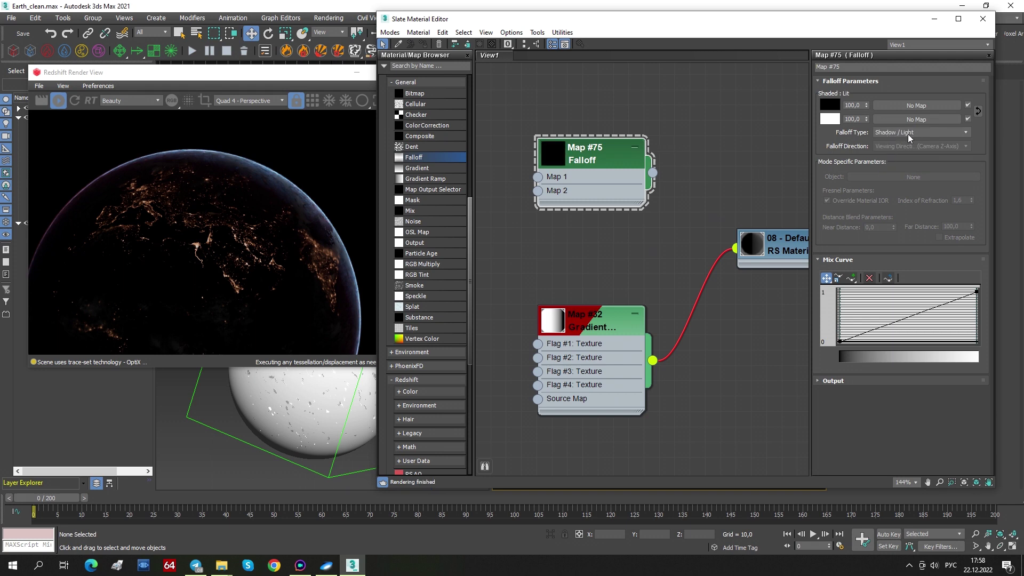
pyautogui.click(914, 134)
pyautogui.click(906, 132)
pyautogui.click(905, 132)
pyautogui.click(905, 132)
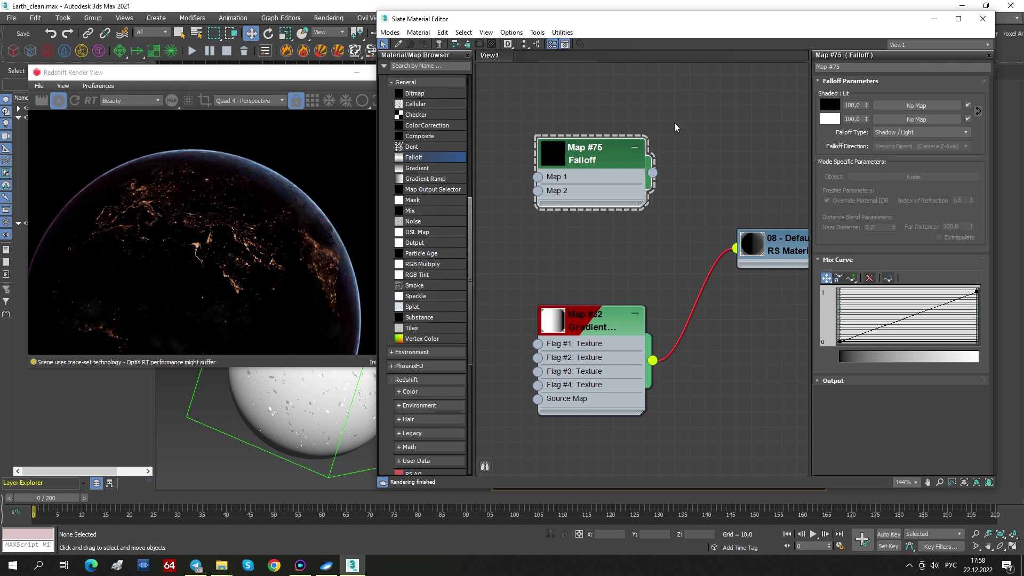
# Step: Delete the unconnected Falloff map and close the material editor
pyautogui.moveTo(591, 154); pyautogui.dragTo(568, 160, button='middle')
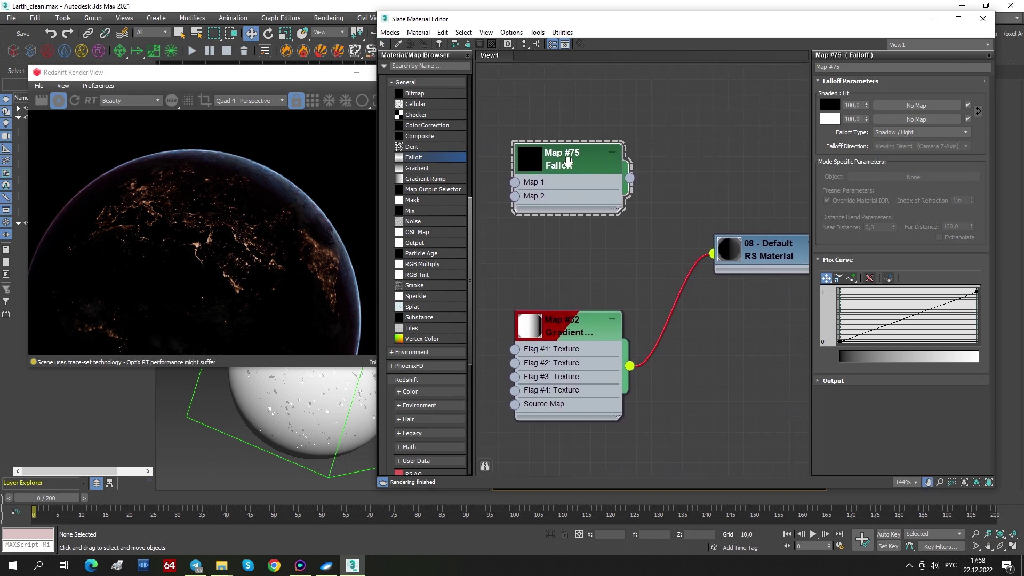
pyautogui.press('Delete')
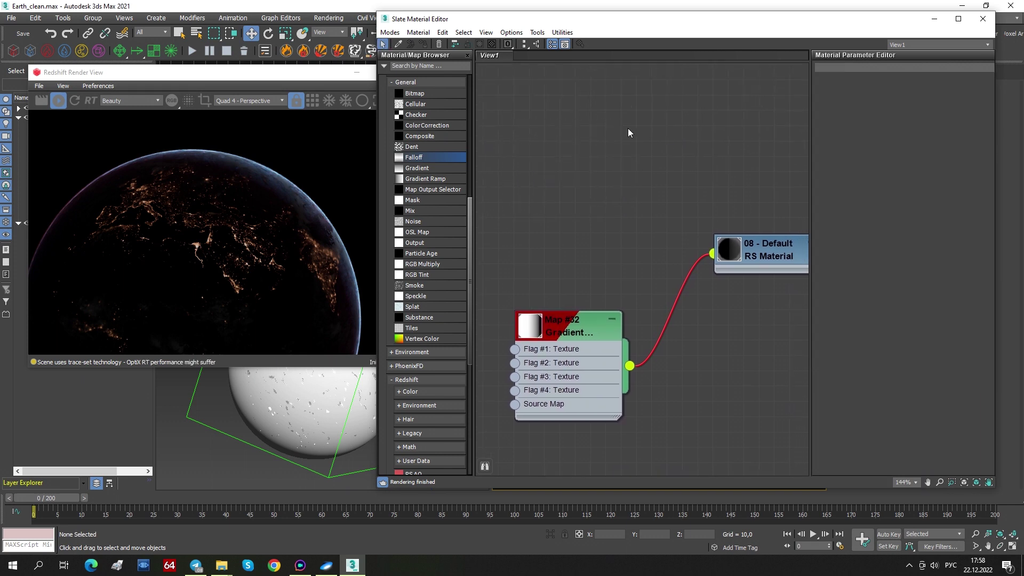
pyautogui.click(983, 19)
# Step: Reopen the material editor, bring the Earth's material networks into view and stop the live render
pyautogui.moveTo(299, 78); pyautogui.dragTo(380, 66)
pyautogui.press('m')
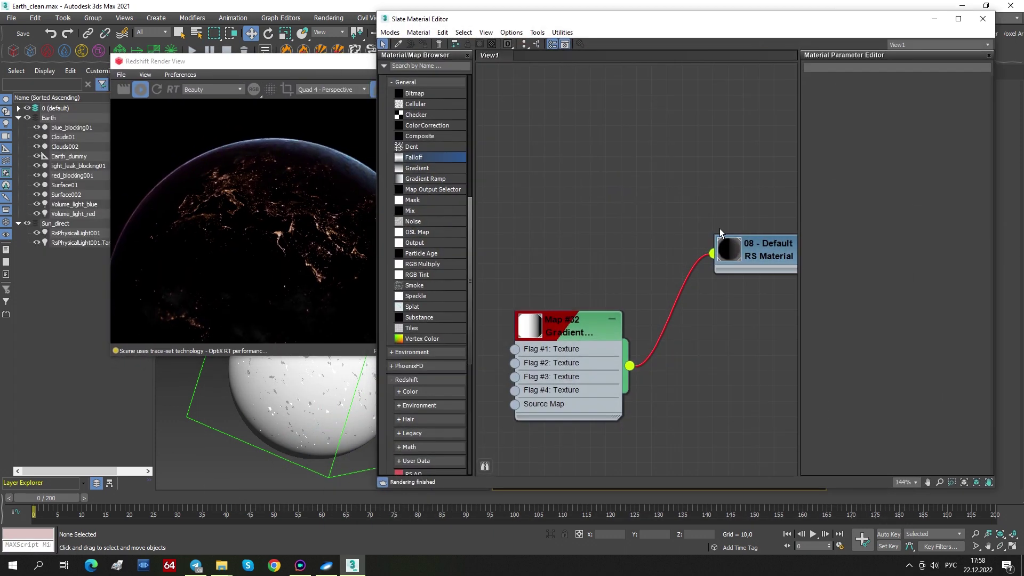
pyautogui.scroll(-5, 597, 312)
pyautogui.scroll(-6, 597, 315)
pyautogui.moveTo(709, 131); pyautogui.dragTo(712, 212, button='middle')
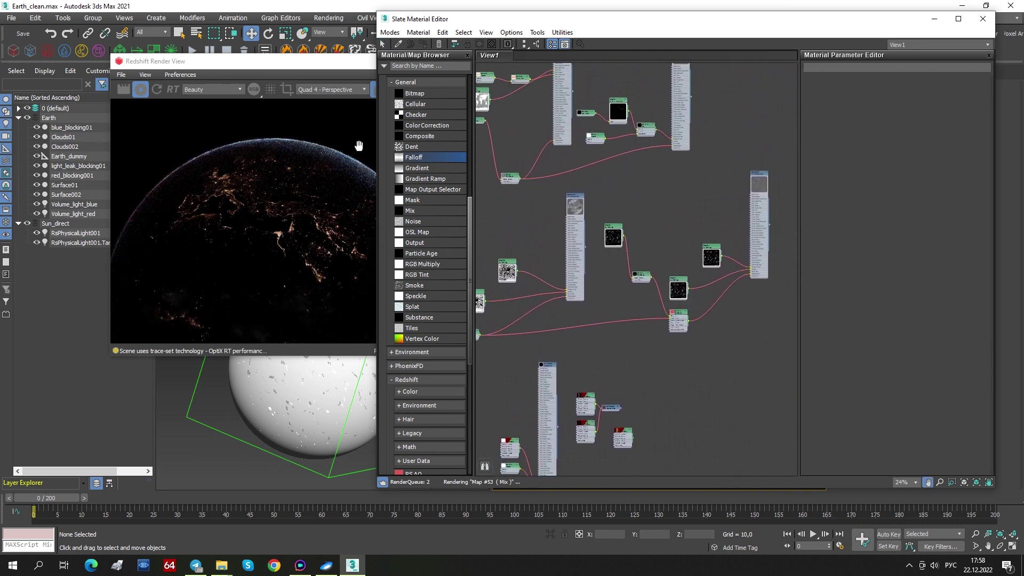
pyautogui.click(142, 90)
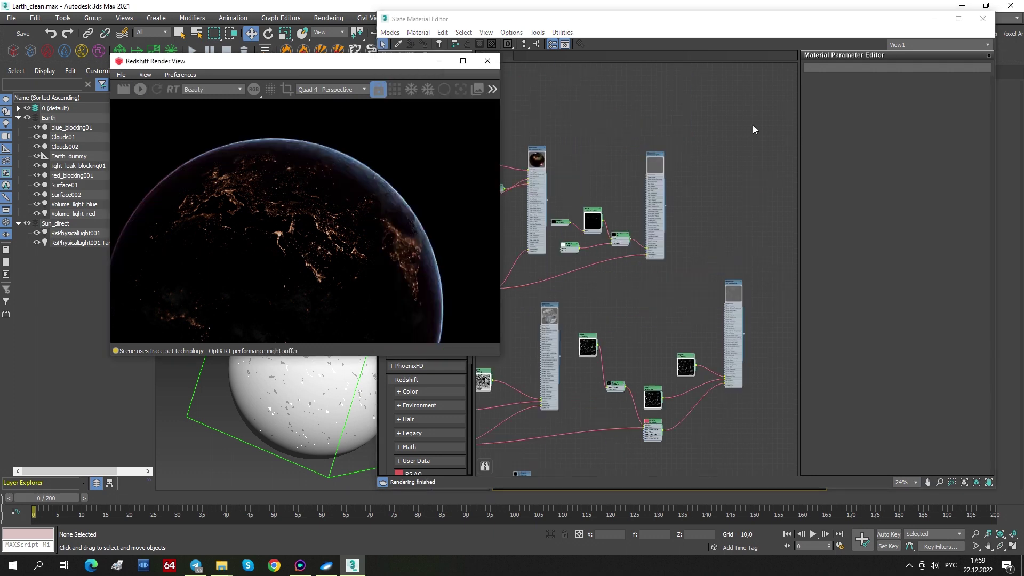
# Step: Inspect the Map #52 Falloff's type and direction object, and select RsPhysicalLight001 in the scene list
pyautogui.moveTo(715, 136); pyautogui.dragTo(725, 199, button='middle')
pyautogui.scroll(8, 642, 249)
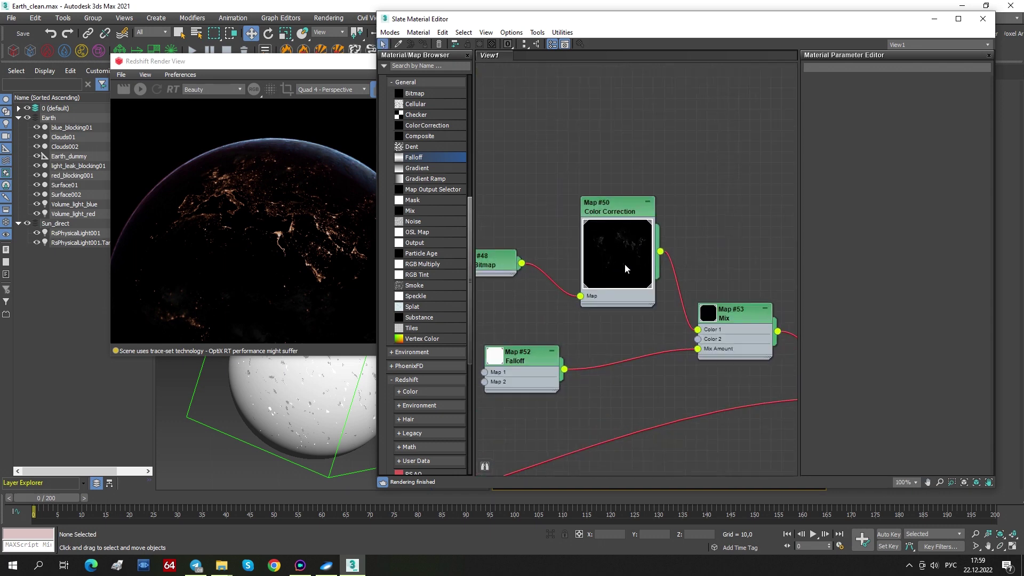
pyautogui.scroll(1, 609, 323)
pyautogui.doubleClick(613, 330)
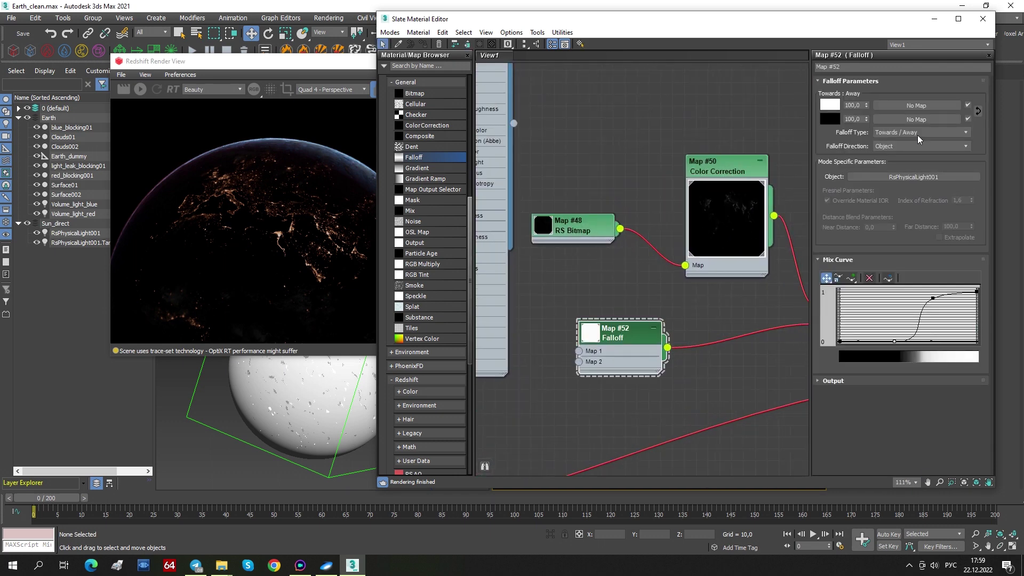
pyautogui.click(890, 134)
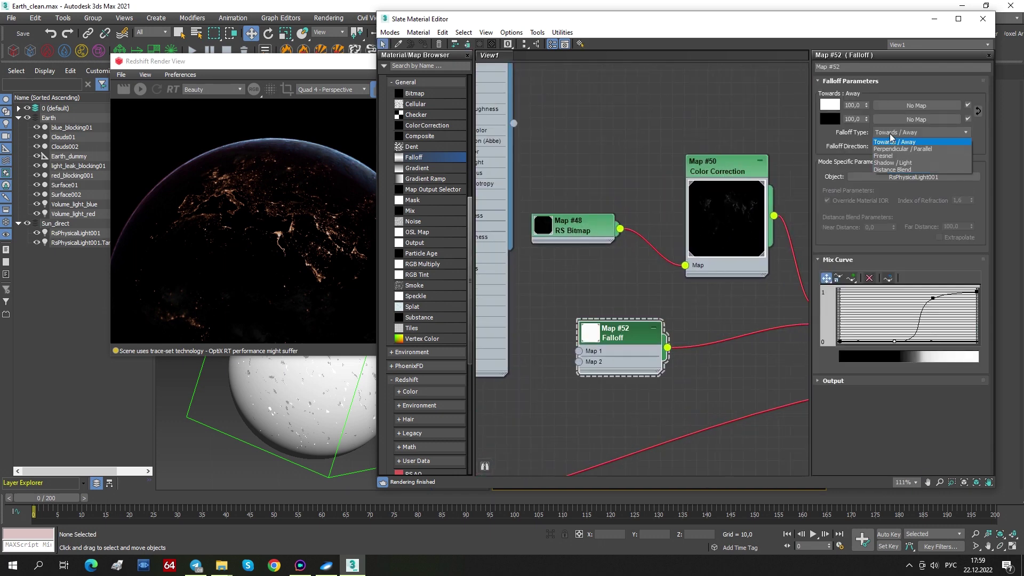
pyautogui.click(844, 142)
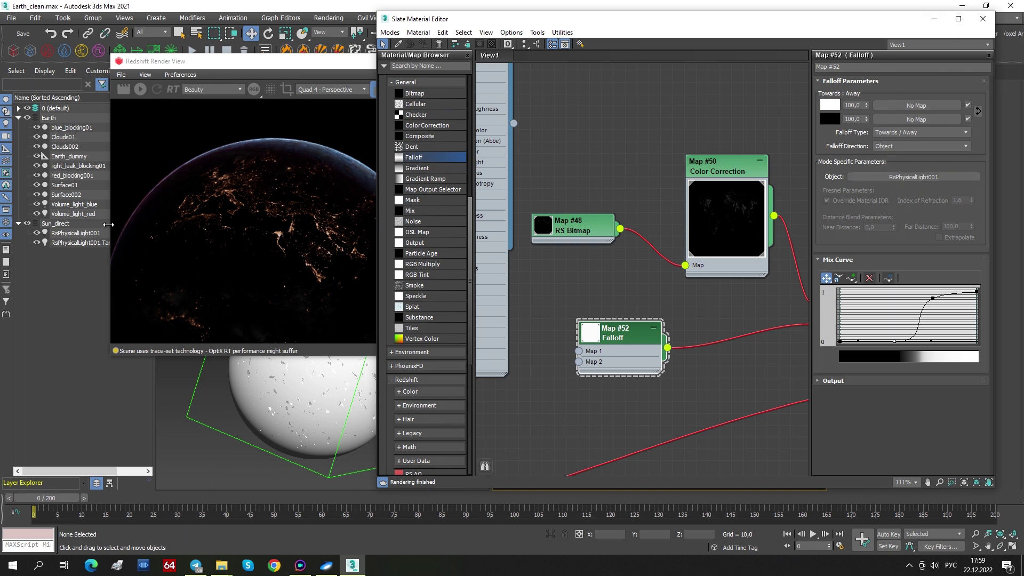
pyautogui.click(75, 234)
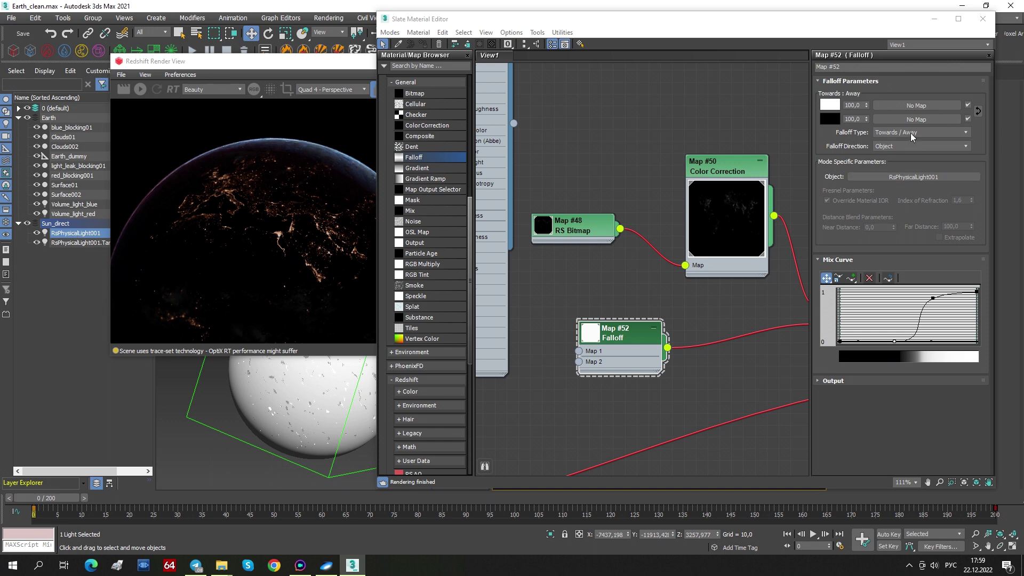
# Step: Trace the Falloff and Mix maps to Material #4's emission color and examine that material's base properties
pyautogui.moveTo(639, 326); pyautogui.dragTo(578, 298, button='middle')
pyautogui.scroll(-1, 578, 299)
pyautogui.moveTo(767, 291); pyautogui.dragTo(583, 287, button='middle')
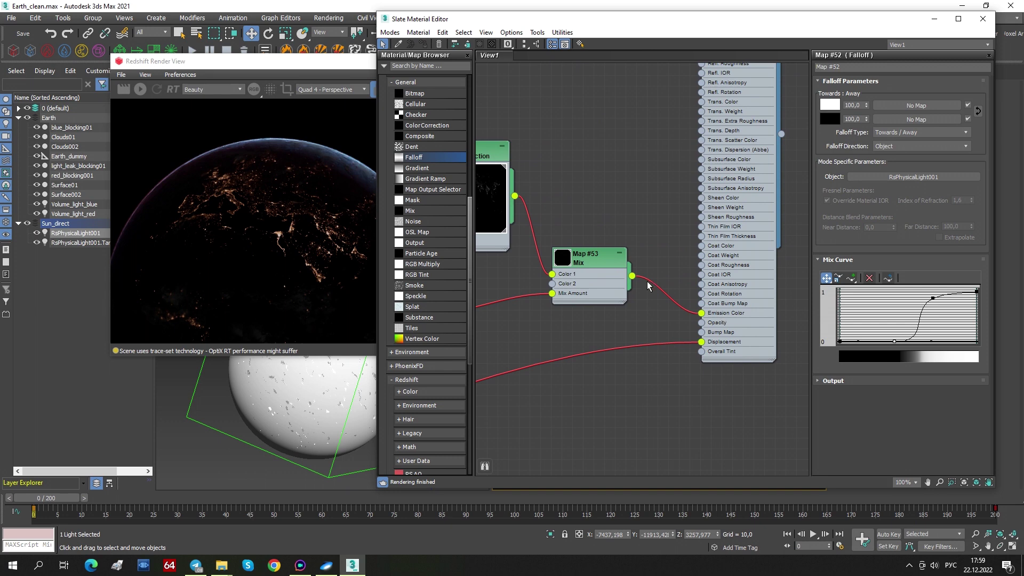
pyautogui.moveTo(680, 300); pyautogui.dragTo(761, 320, button='middle')
pyautogui.moveTo(537, 252); pyautogui.dragTo(571, 232, button='middle')
pyautogui.moveTo(744, 254); pyautogui.dragTo(557, 170, button='middle')
pyautogui.moveTo(727, 159); pyautogui.dragTo(687, 398, button='middle')
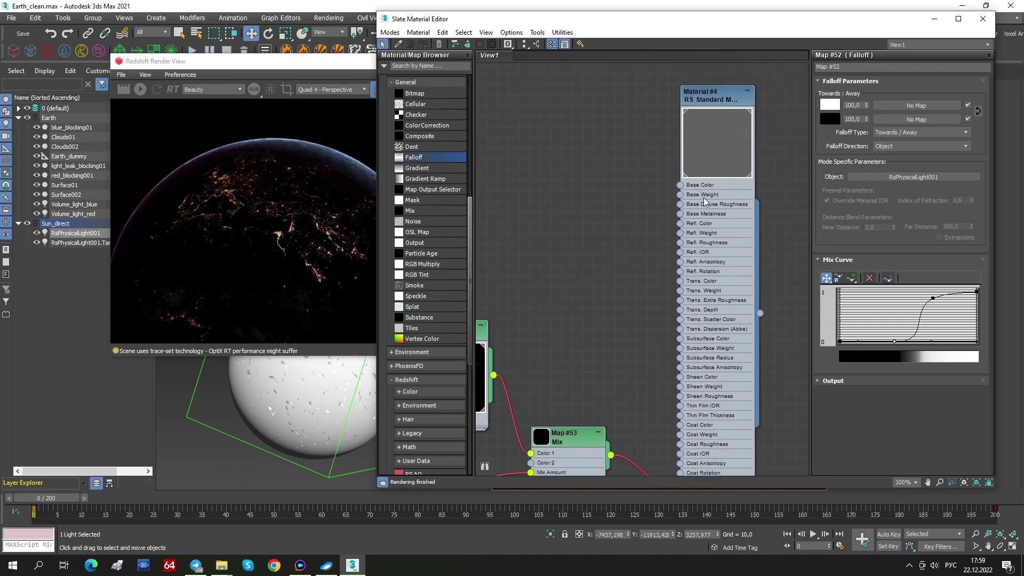
pyautogui.doubleClick(706, 99)
pyautogui.moveTo(692, 248); pyautogui.dragTo(739, 162, button='middle')
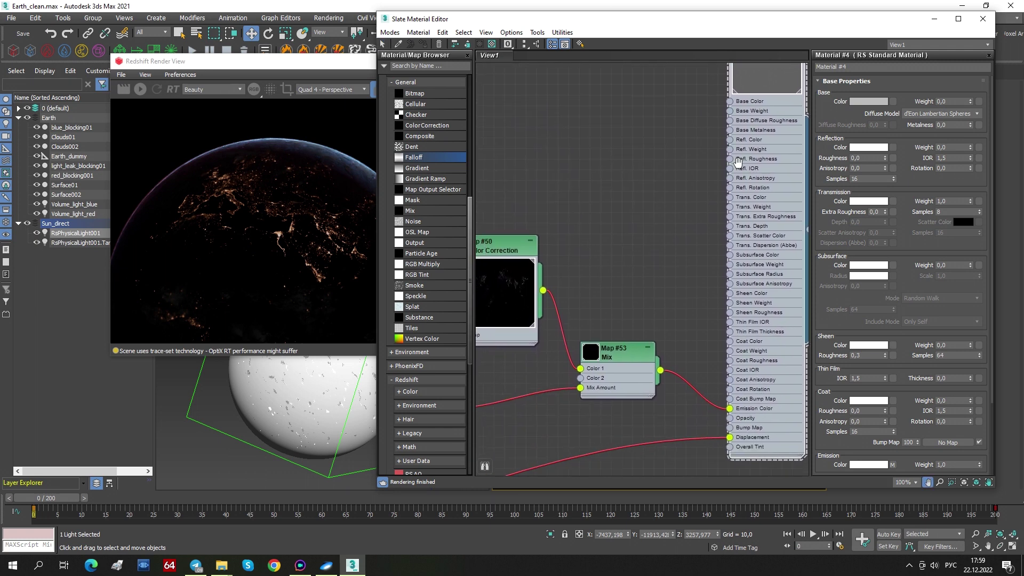
pyautogui.moveTo(739, 162); pyautogui.dragTo(778, 164, button='middle')
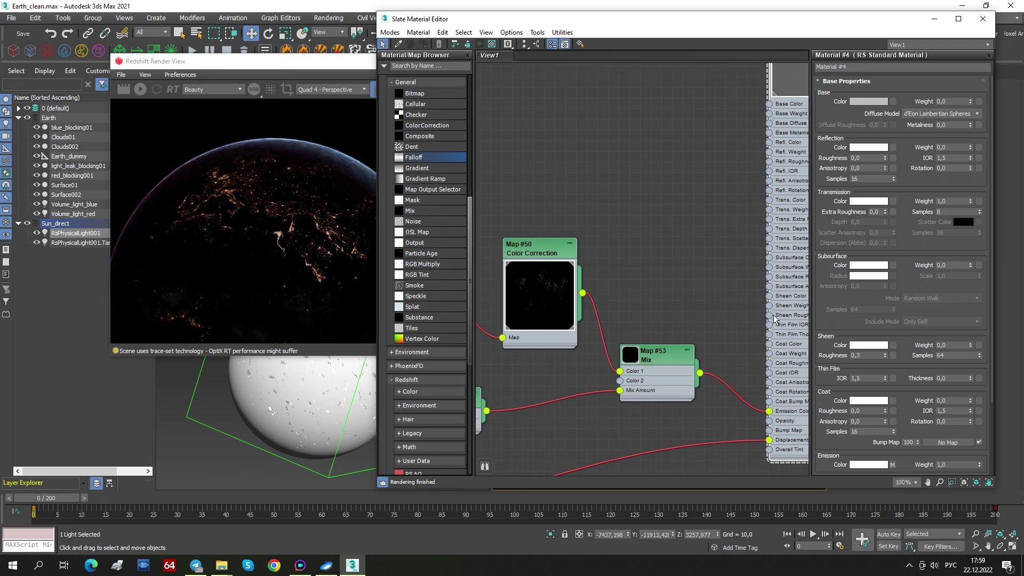
pyautogui.moveTo(595, 401); pyautogui.dragTo(723, 250, button='middle')
pyautogui.moveTo(525, 236); pyautogui.dragTo(339, 309, button='middle')
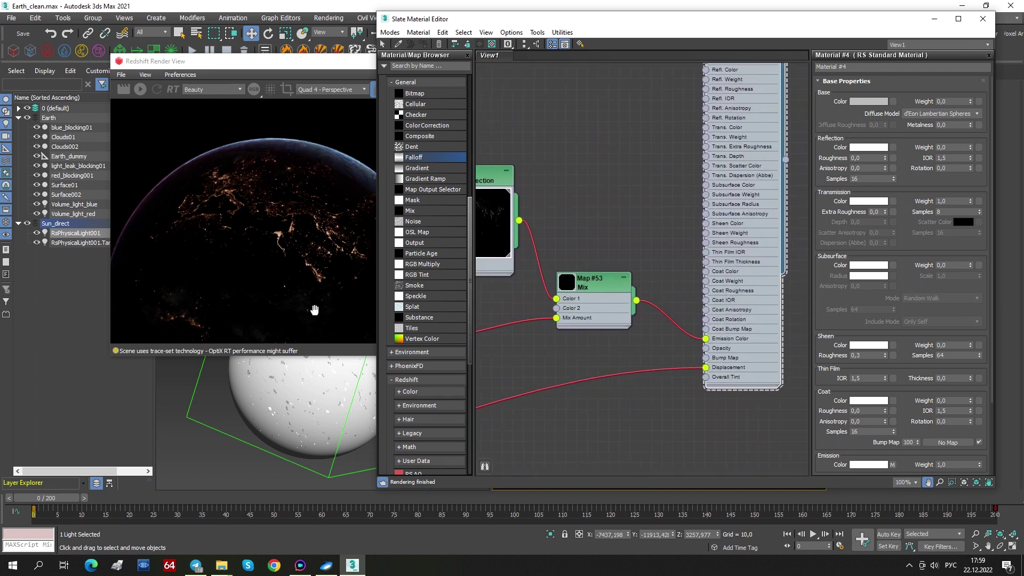
# Step: Review the Map #53 Mix and compare the base properties of Material #5 and Material #4
pyautogui.moveTo(549, 314); pyautogui.dragTo(532, 336, button='middle')
pyautogui.doubleClick(628, 299)
pyautogui.moveTo(587, 314); pyautogui.dragTo(824, 318, button='middle')
pyautogui.moveTo(618, 317); pyautogui.dragTo(680, 373, button='middle')
pyautogui.scroll(-2, 680, 373)
pyautogui.doubleClick(572, 81)
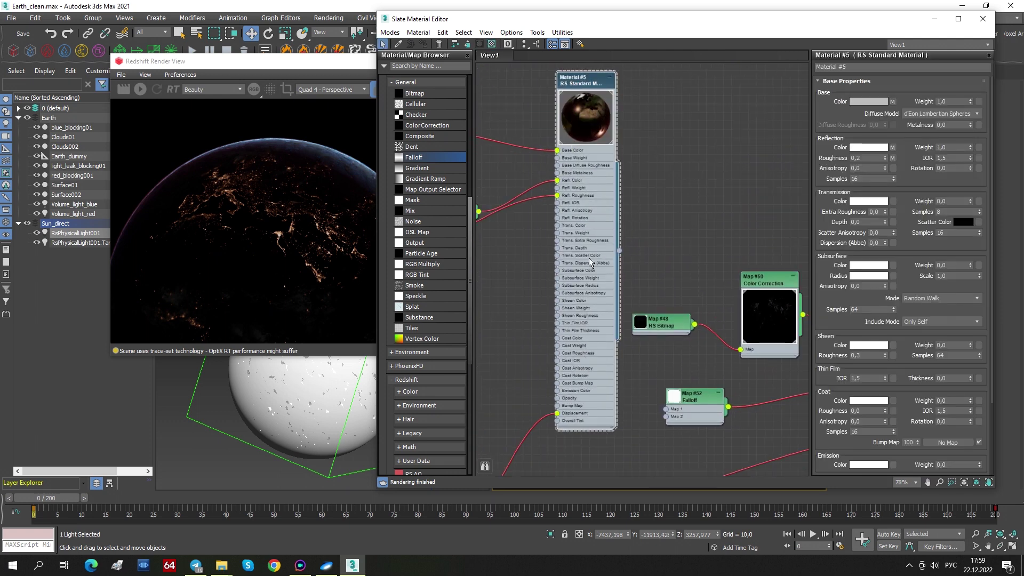
pyautogui.moveTo(707, 325); pyautogui.dragTo(523, 320, button='middle')
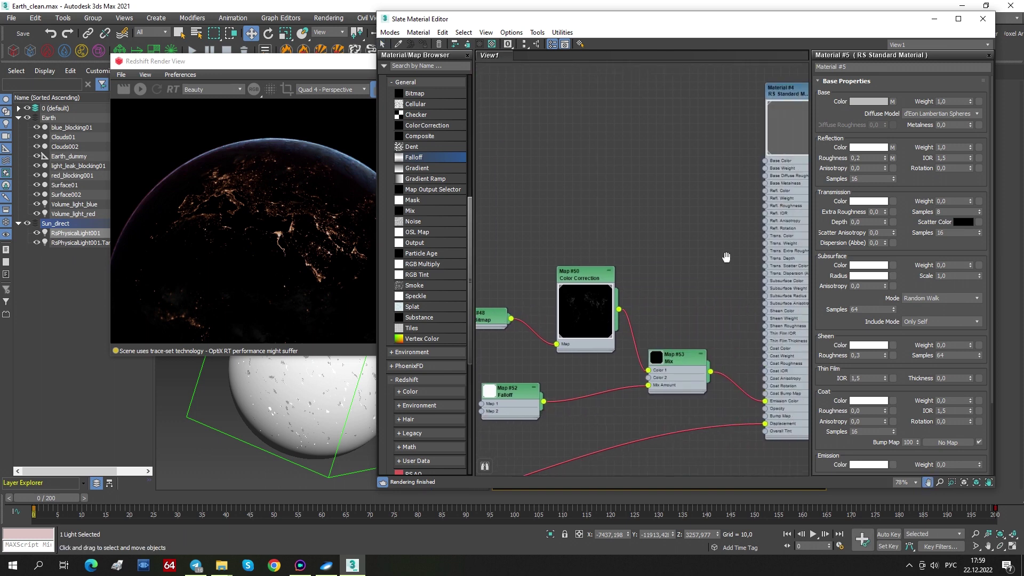
pyautogui.moveTo(732, 260); pyautogui.dragTo(697, 262, button='middle')
pyautogui.doubleClick(763, 88)
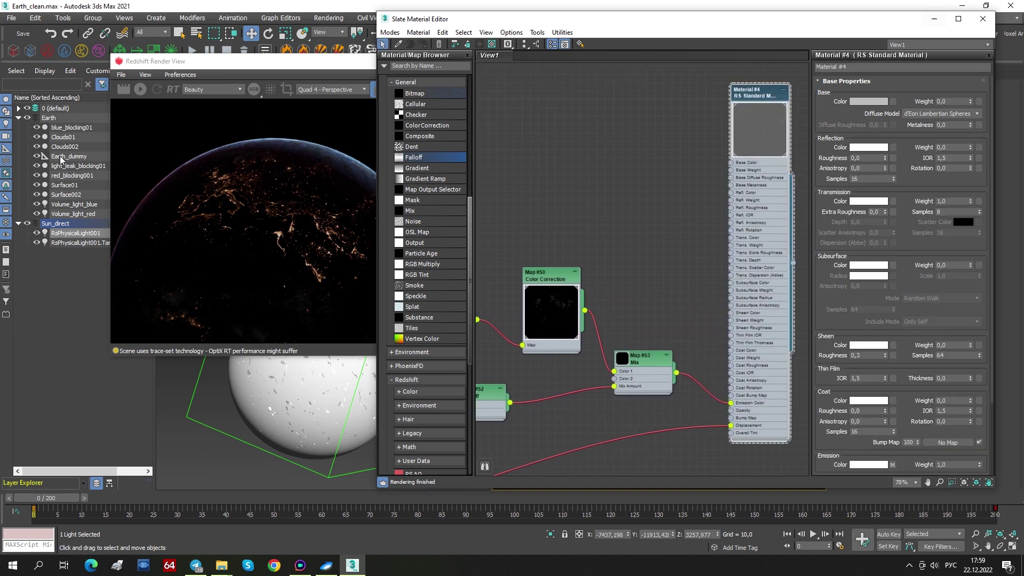
# Step: Select Surface002 in the scene list and examine the Map #53 Mix parameters
pyautogui.click(68, 195)
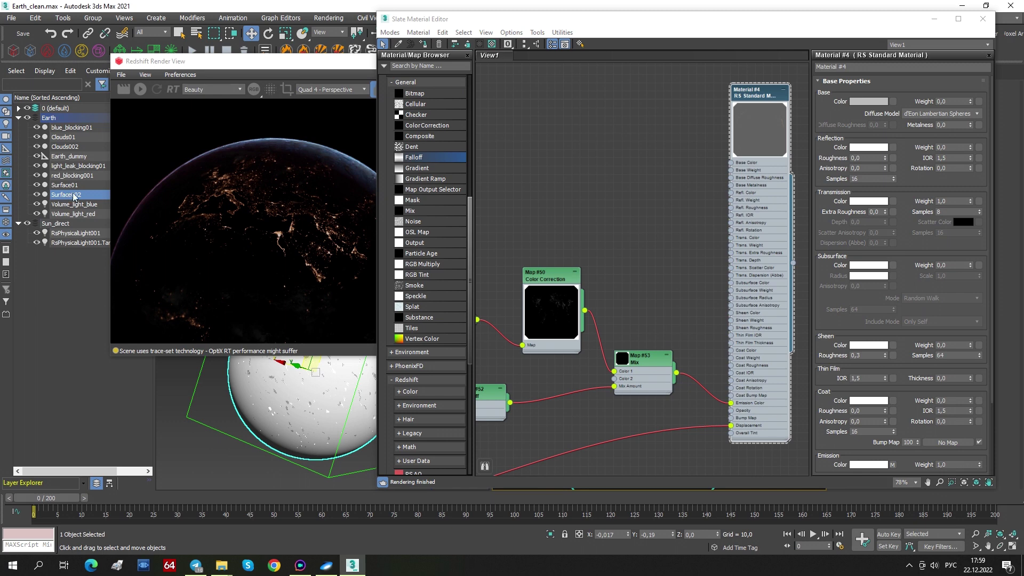
pyautogui.moveTo(601, 360); pyautogui.dragTo(675, 337, button='middle')
pyautogui.moveTo(741, 348); pyautogui.dragTo(658, 321, button='middle')
pyautogui.doubleClick(626, 310)
pyautogui.moveTo(560, 320); pyautogui.dragTo(783, 330, button='middle')
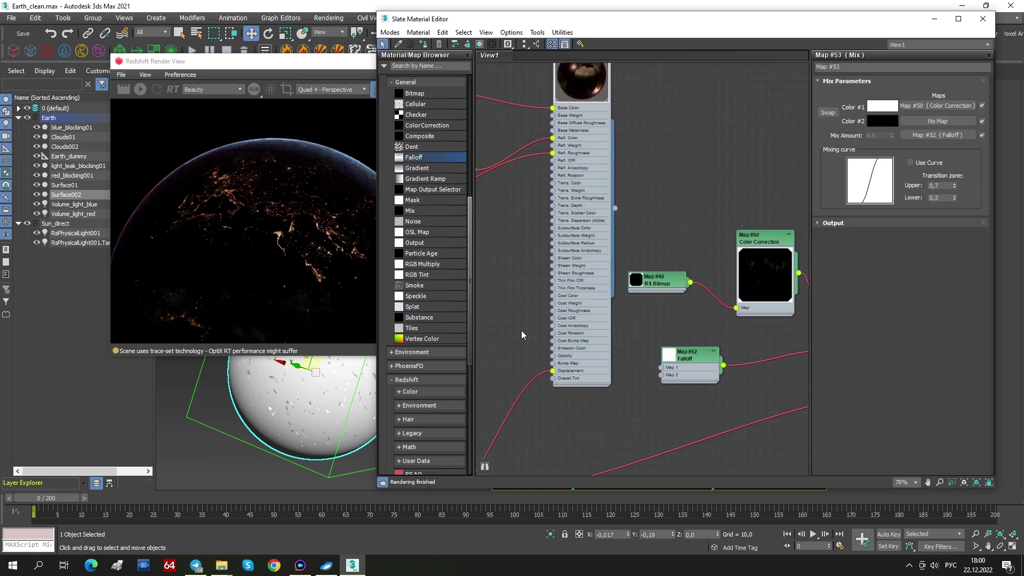
# Step: Connect the Map #53 Mix output to the Emission Color input of Material #5
pyautogui.moveTo(729, 303); pyautogui.dragTo(553, 251, button='middle')
pyautogui.scroll(-1, 622, 258)
pyautogui.moveTo(620, 258); pyautogui.dragTo(686, 251, button='middle')
pyautogui.scroll(-1, 750, 288)
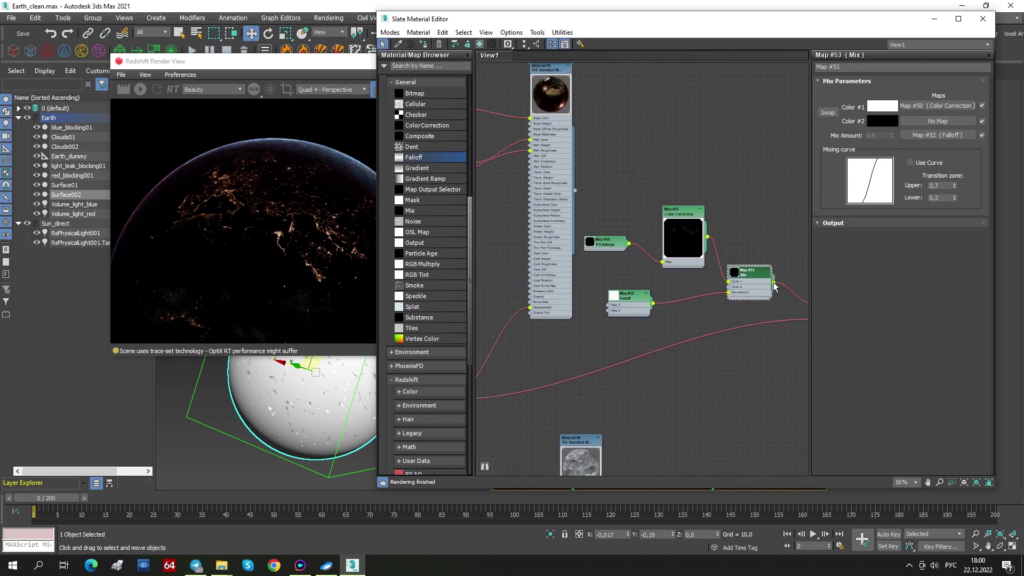
pyautogui.moveTo(774, 287); pyautogui.dragTo(793, 271, button='middle')
pyautogui.scroll(1, 614, 275)
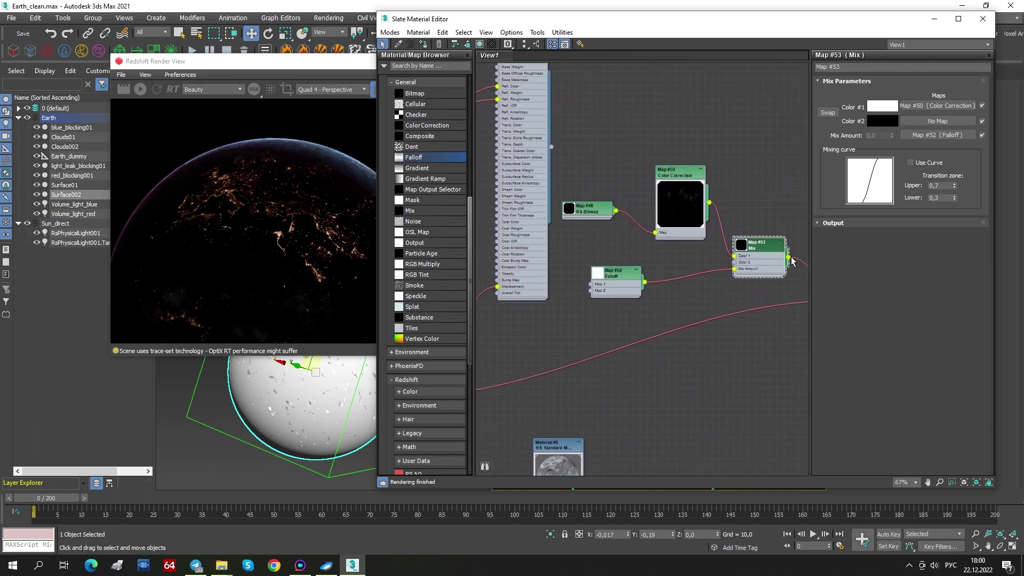
pyautogui.moveTo(789, 258); pyautogui.dragTo(498, 268)
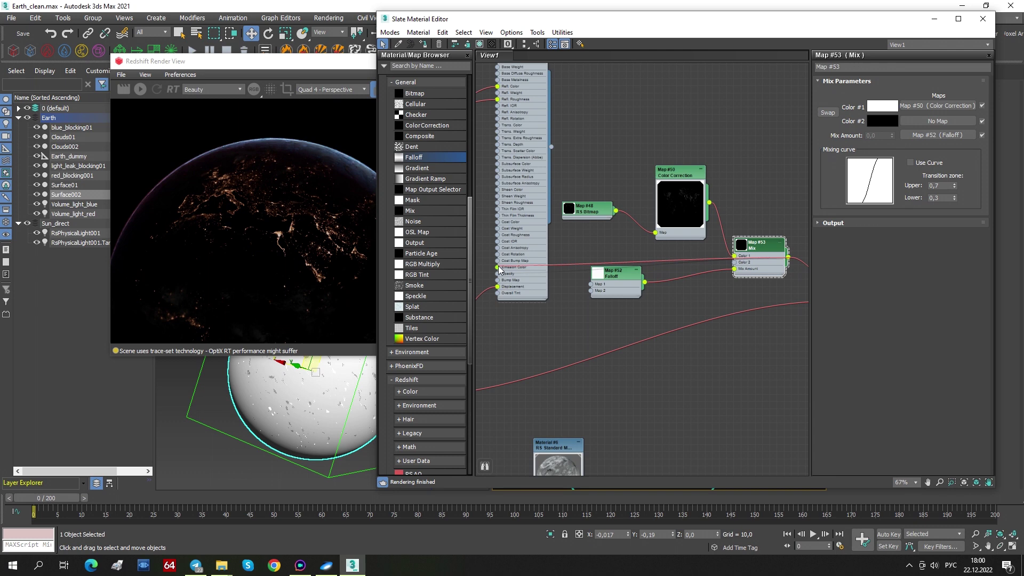
# Step: Check the emission color and weight settings of Material #4
pyautogui.moveTo(794, 247); pyautogui.dragTo(577, 321, button='middle')
pyautogui.doubleClick(638, 93)
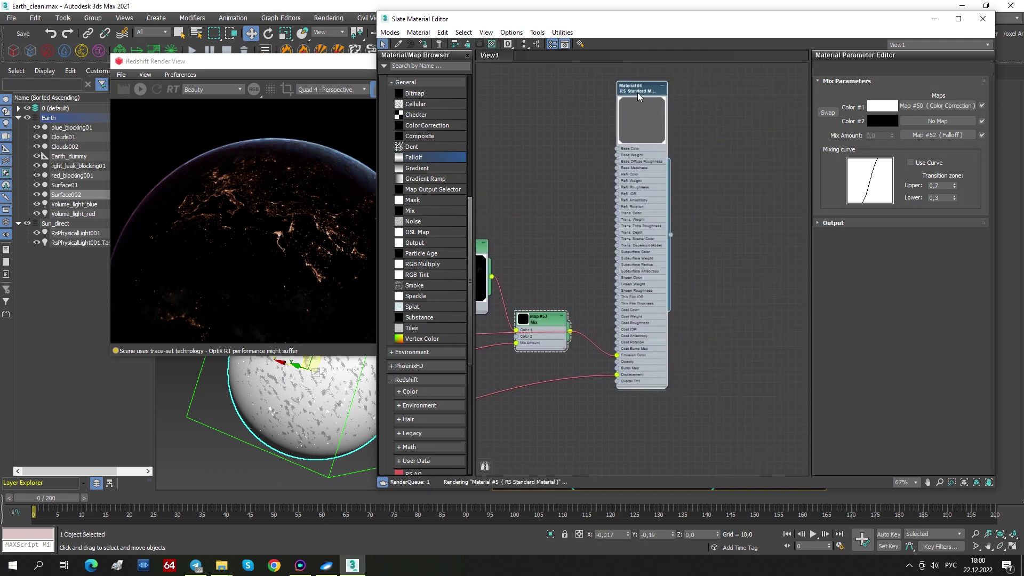
pyautogui.scroll(-2, 936, 262)
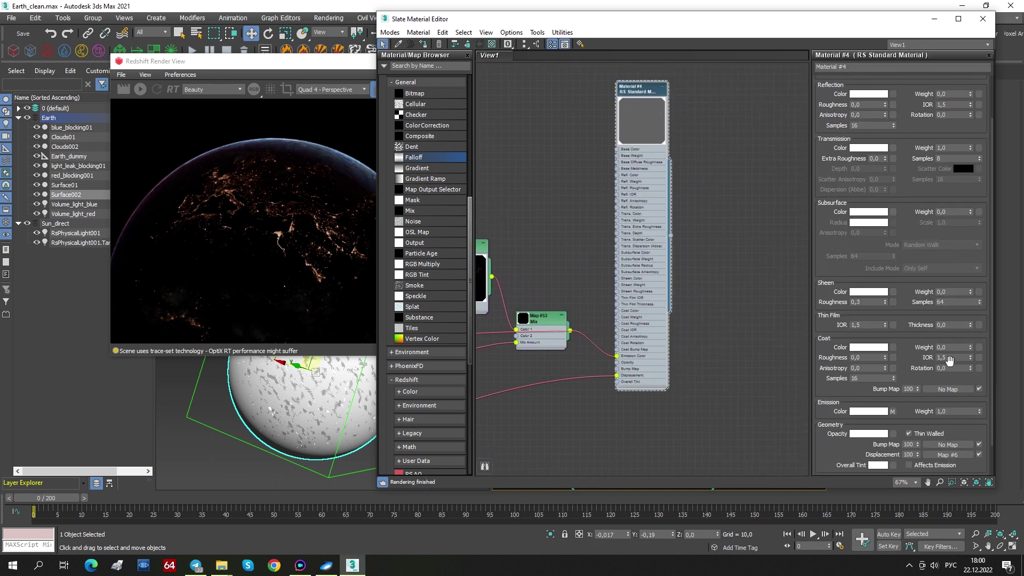
pyautogui.scroll(-2, 923, 416)
pyautogui.click(950, 375)
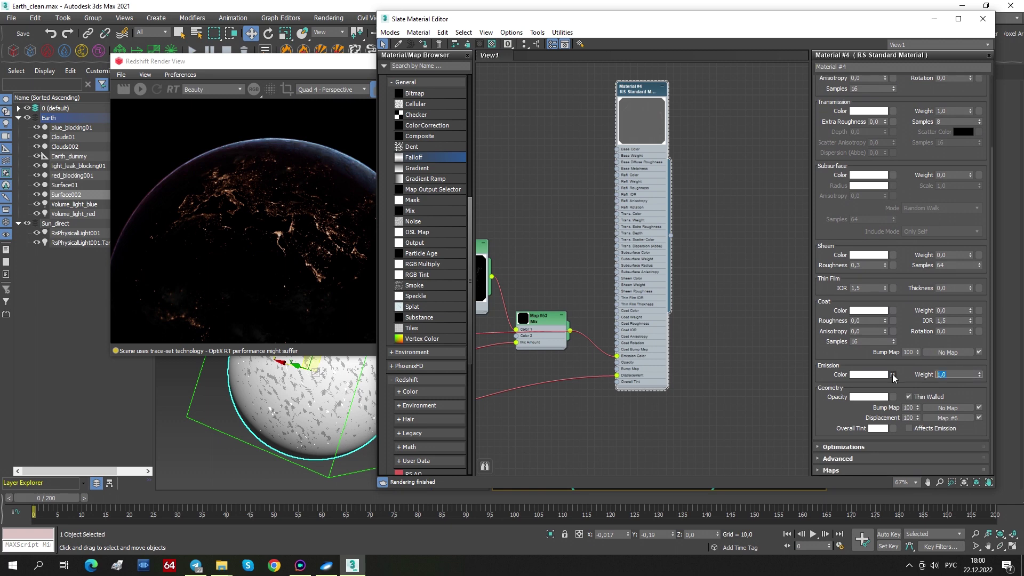
# Step: Set the emission weight of Material #5 to 1,0 and hide Surface002 in the scene
pyautogui.moveTo(574, 239); pyautogui.dragTo(573, 299, button='middle')
pyautogui.doubleClick(633, 143)
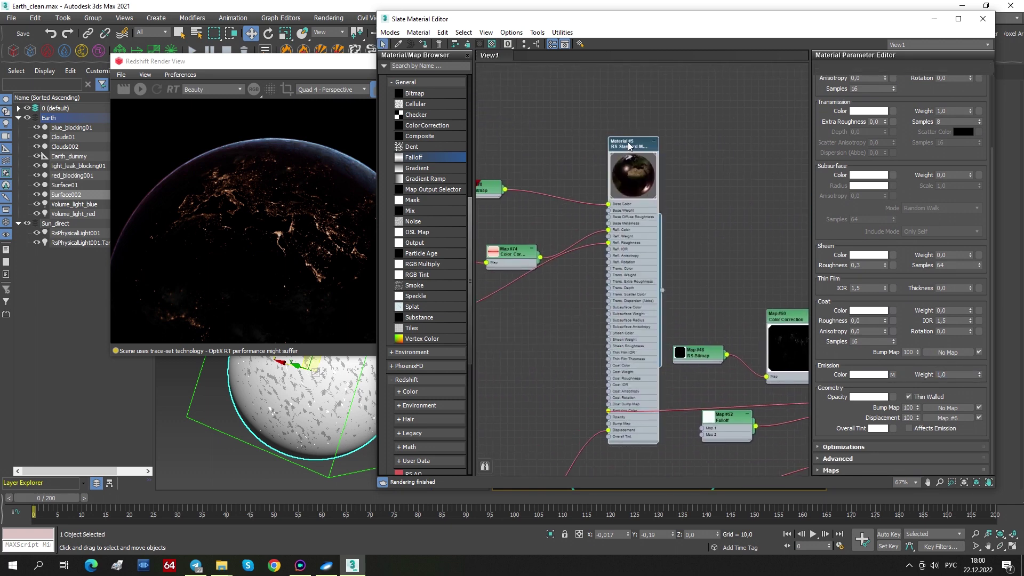
pyautogui.scroll(-5, 903, 358)
pyautogui.click(951, 374)
pyautogui.write('1')
pyautogui.press('Return')
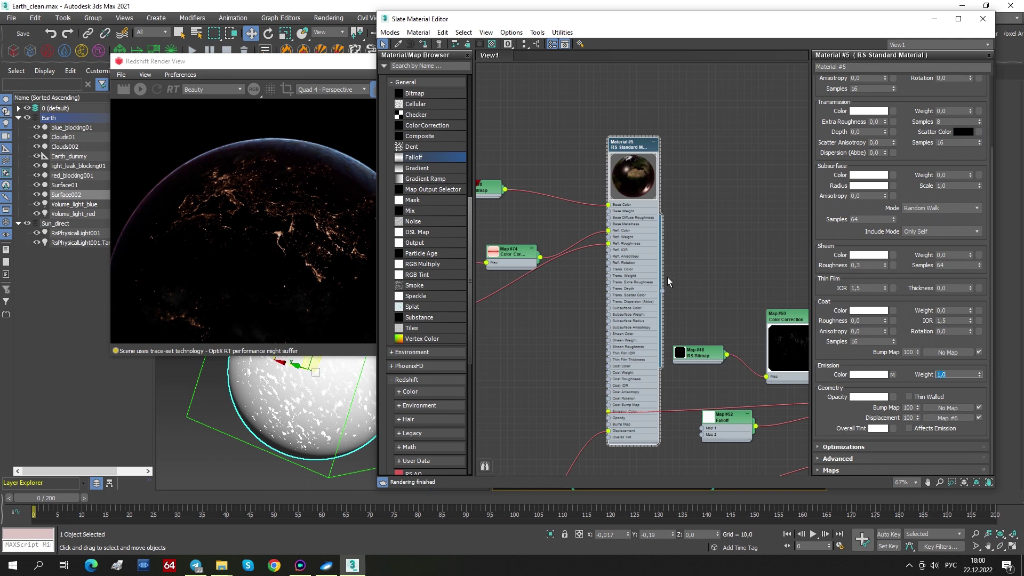
pyautogui.click(37, 194)
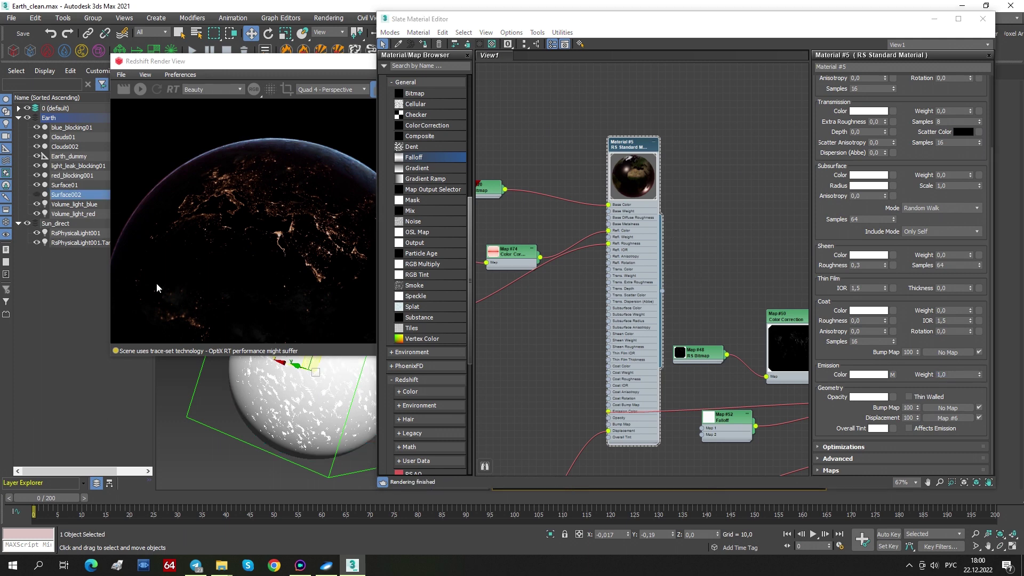
# Step: Look over the remaining material networks in the node view and return to Material #4
pyautogui.moveTo(711, 300); pyautogui.dragTo(598, 150, button='middle')
pyautogui.moveTo(548, 422); pyautogui.dragTo(740, 178, button='middle')
pyautogui.scroll(-1, 745, 228)
pyautogui.moveTo(741, 345); pyautogui.dragTo(608, 277, button='middle')
pyautogui.scroll(2, 636, 309)
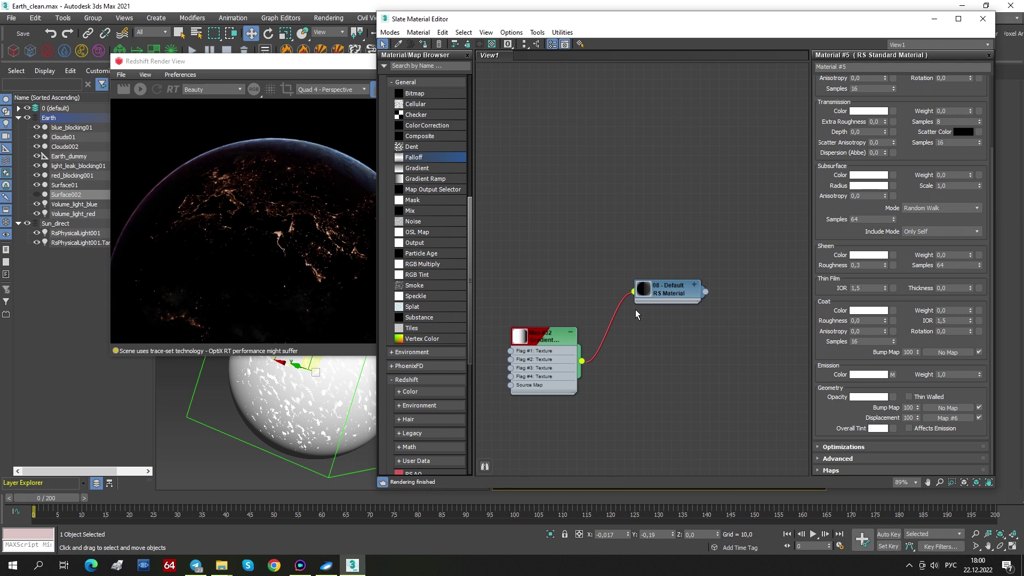
pyautogui.scroll(-6, 635, 310)
pyautogui.moveTo(679, 179); pyautogui.dragTo(621, 440, button='middle')
pyautogui.moveTo(674, 130); pyautogui.dragTo(615, 463, button='middle')
pyautogui.moveTo(650, 225); pyautogui.dragTo(565, 281, button='middle')
pyautogui.moveTo(697, 197); pyautogui.dragTo(565, 391, button='middle')
pyautogui.moveTo(572, 282); pyautogui.dragTo(601, 295, button='middle')
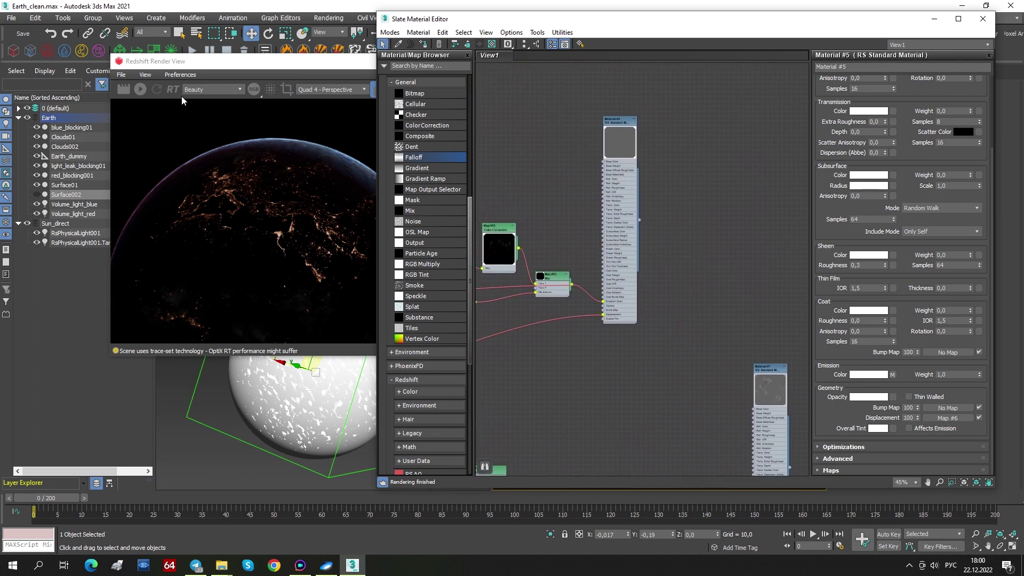
# Step: Start the live render and store a snapshot of the frame in the render view
pyautogui.click(141, 89)
pyautogui.moveTo(342, 61); pyautogui.dragTo(280, 49)
pyautogui.moveTo(624, 302); pyautogui.dragTo(749, 337, button='middle')
pyautogui.click(693, 247)
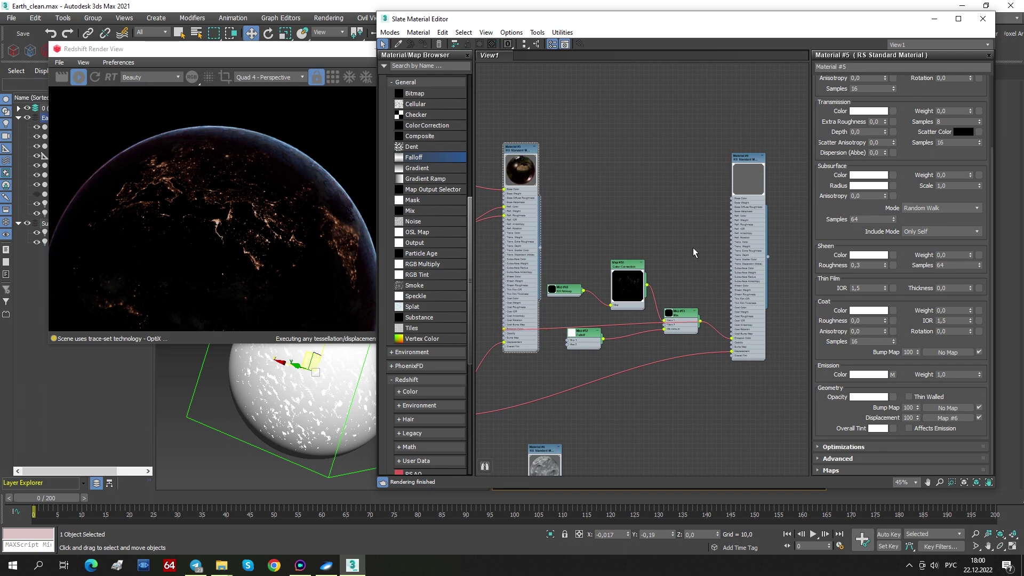
pyautogui.click(345, 62)
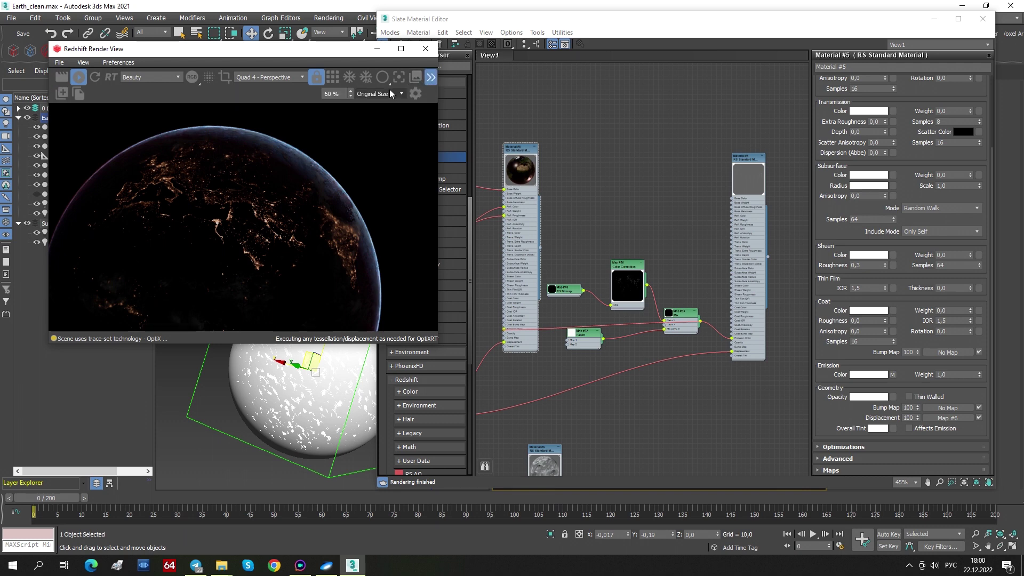
pyautogui.click(62, 94)
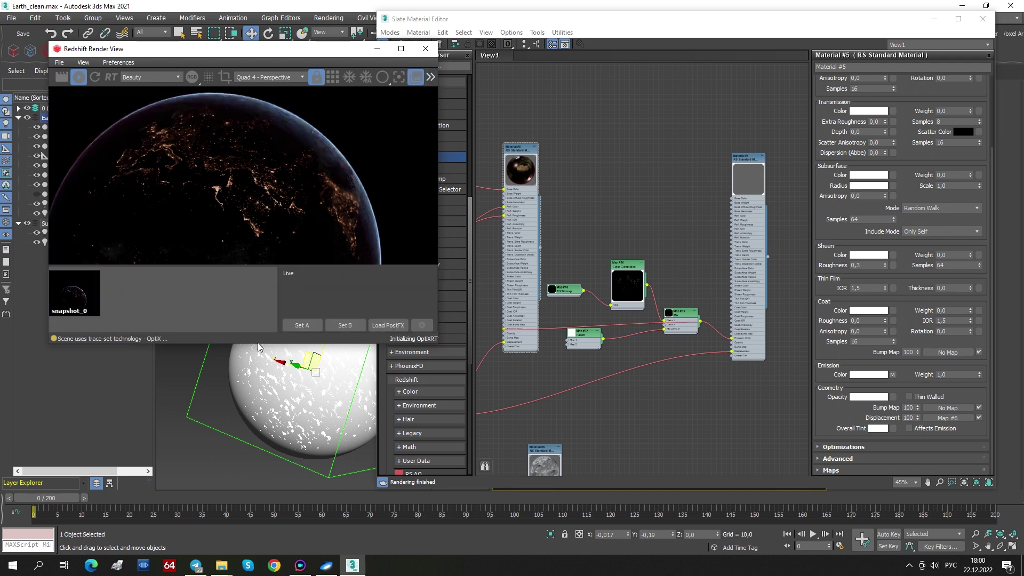
# Step: Enlarge the Redshift Render View window and minimize the Slate Material Editor
pyautogui.moveTo(254, 347); pyautogui.dragTo(241, 493)
pyautogui.moveTo(438, 372); pyautogui.dragTo(589, 368)
pyautogui.click(934, 19)
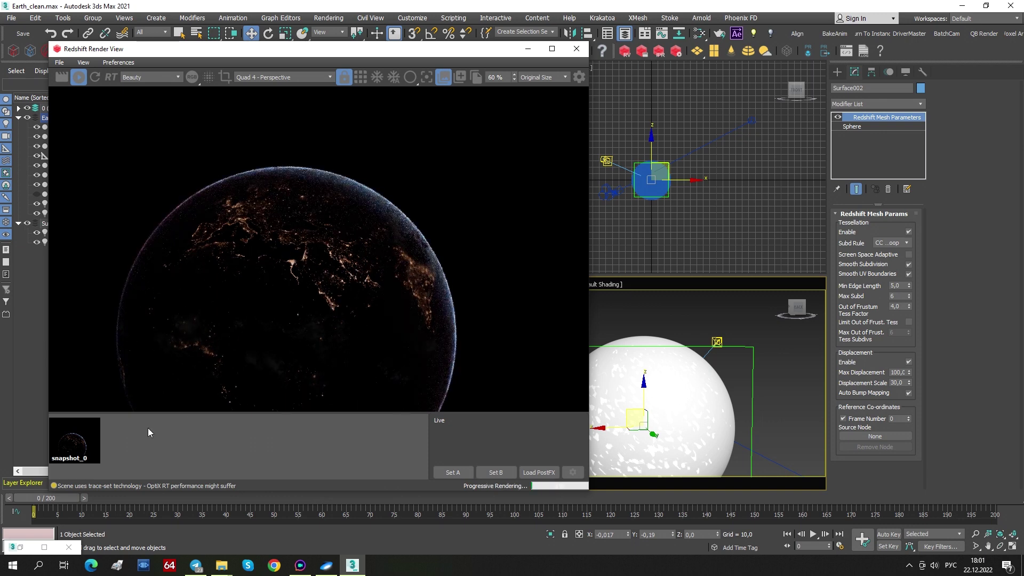
# Step: Switch between snapshot_0 and the live render to compare the city lights
pyautogui.click(89, 448)
pyautogui.click(174, 444)
pyautogui.click(98, 442)
pyautogui.click(277, 454)
# Step: Uncover the Top viewport and move RsPhysicalLight001 there toward negative X and positive Y
pyautogui.moveTo(468, 52); pyautogui.dragTo(471, 239)
pyautogui.scroll(5, 364, 182)
pyautogui.moveTo(364, 187); pyautogui.dragTo(363, 145, button='middle')
pyautogui.click(300, 128)
pyautogui.moveTo(395, 103); pyautogui.dragTo(428, 182, button='middle')
pyautogui.moveTo(349, 197); pyautogui.dragTo(322, 181)
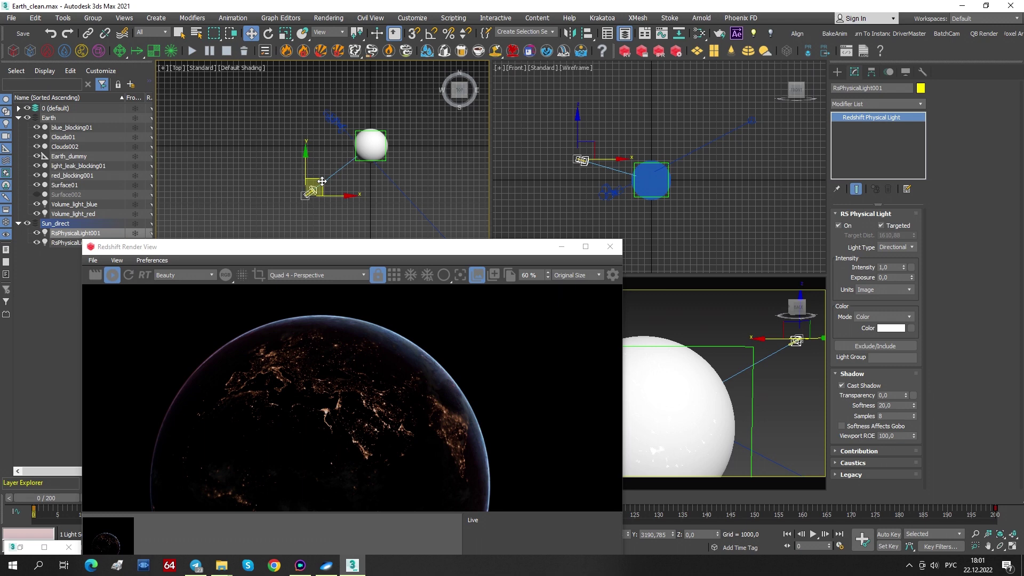
pyautogui.moveTo(322, 182); pyautogui.dragTo(316, 174)
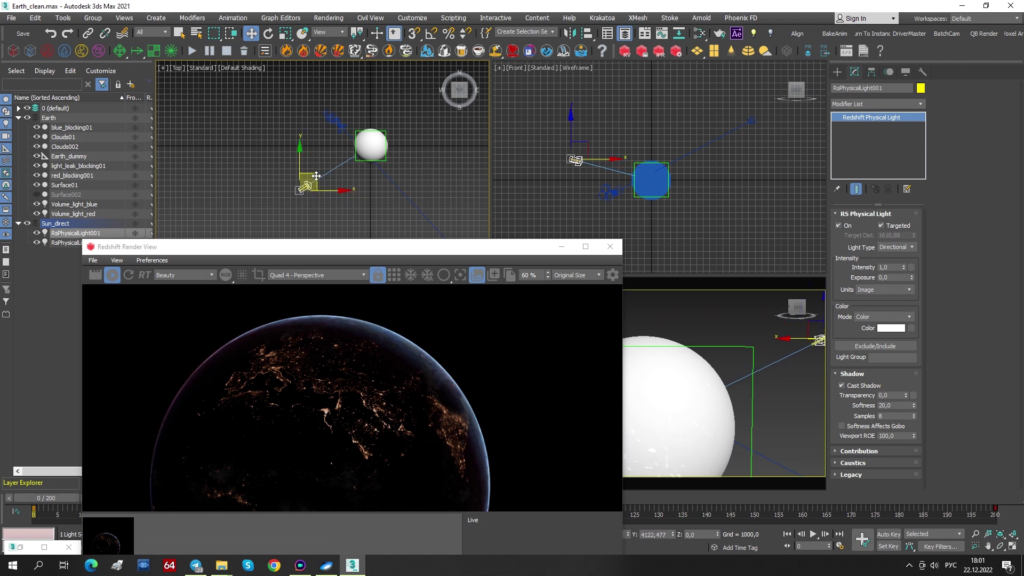
# Step: Shift RsPhysicalLight001 farther toward negative X and positive Y with the render view kept clear of it
pyautogui.moveTo(307, 249); pyautogui.dragTo(271, 207)
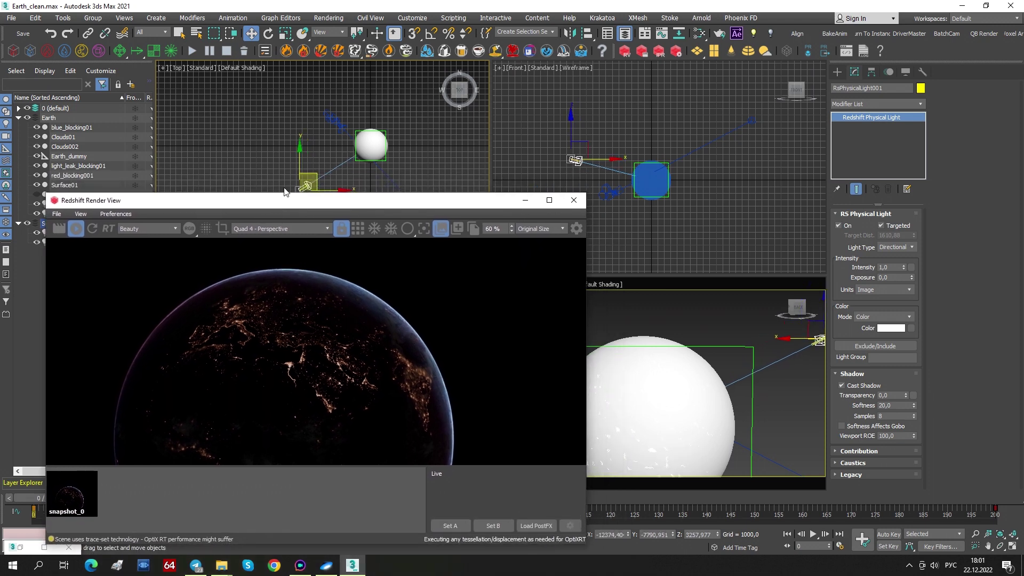
pyautogui.moveTo(315, 157); pyautogui.dragTo(296, 136, button='middle')
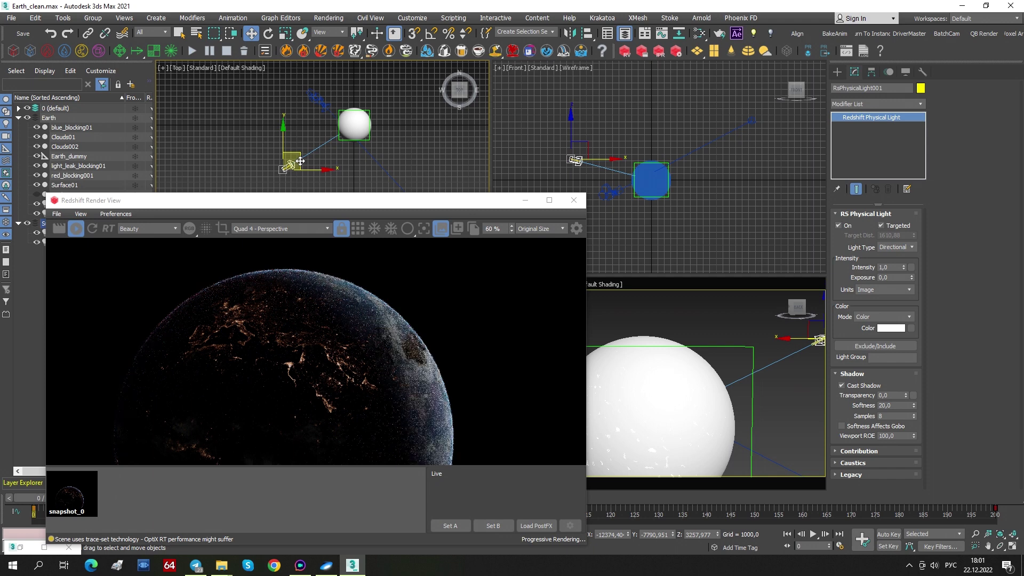
pyautogui.moveTo(300, 160); pyautogui.dragTo(288, 148)
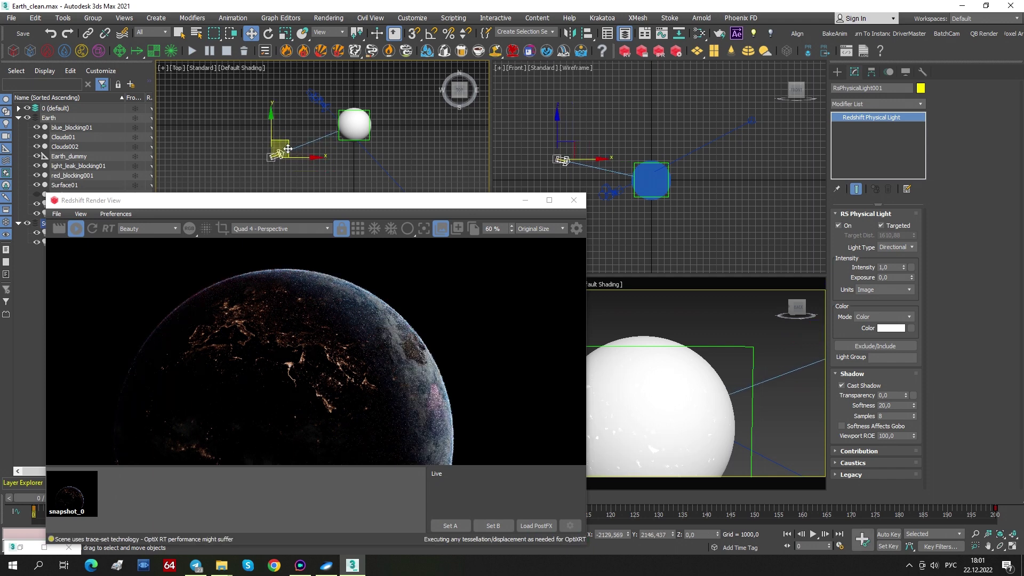
# Step: Move RsPhysicalLight001 in the Top viewport toward positive Y, past the globe, so sunlight reaches more of the visible surface
pyautogui.moveTo(288, 149)
pyautogui.mouseDown()
pyautogui.moveTo(281, 115)
pyautogui.moveTo(283, 135)
pyautogui.mouseUp()
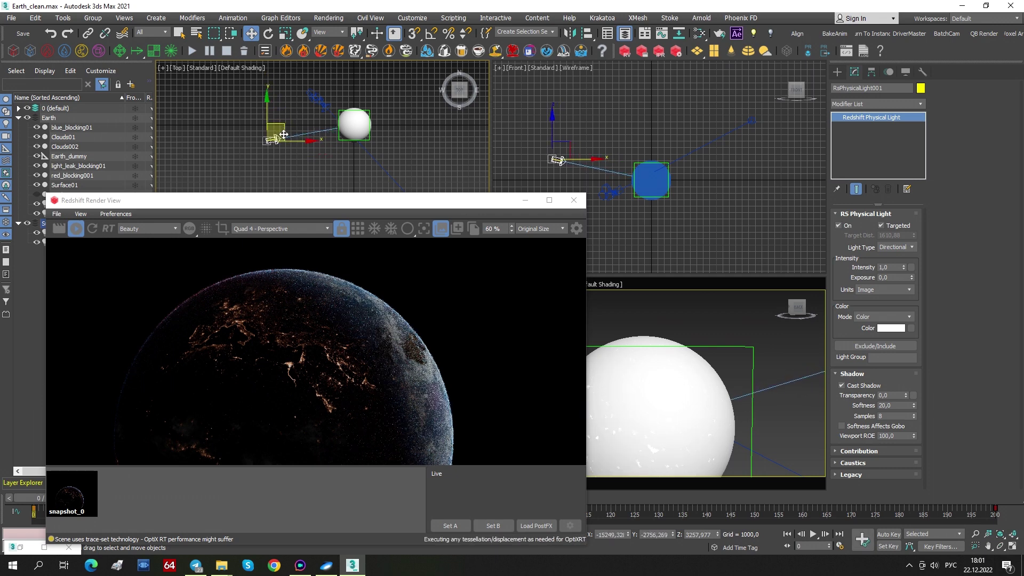
pyautogui.moveTo(285, 129); pyautogui.dragTo(280, 100)
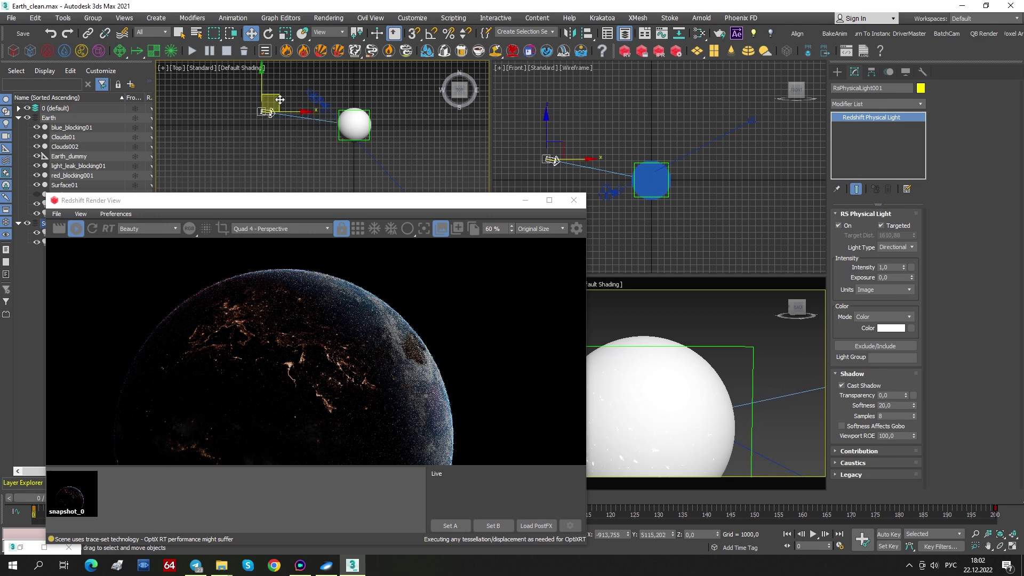
pyautogui.moveTo(280, 100); pyautogui.dragTo(279, 108)
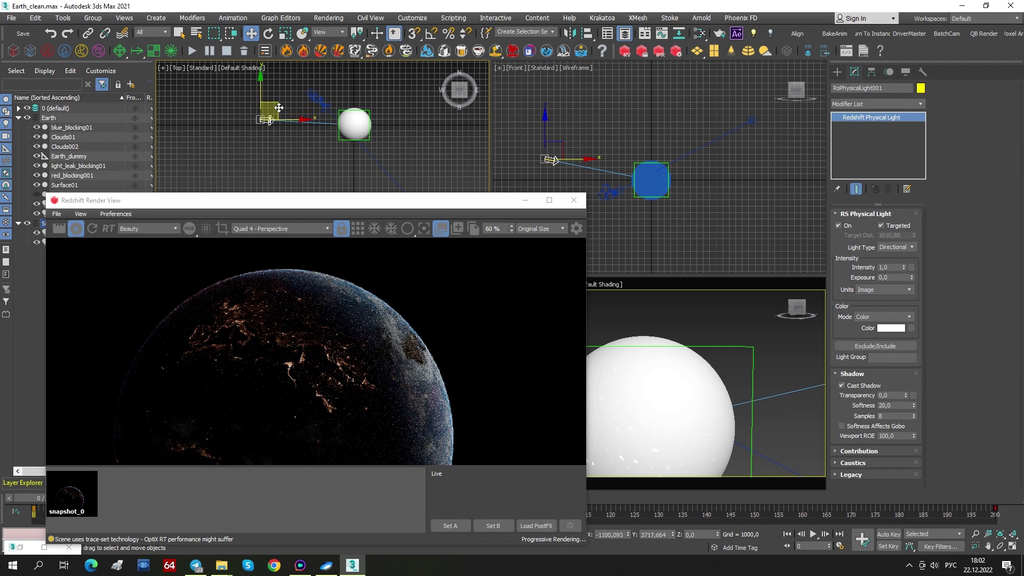
pyautogui.moveTo(279, 107); pyautogui.dragTo(278, 76)
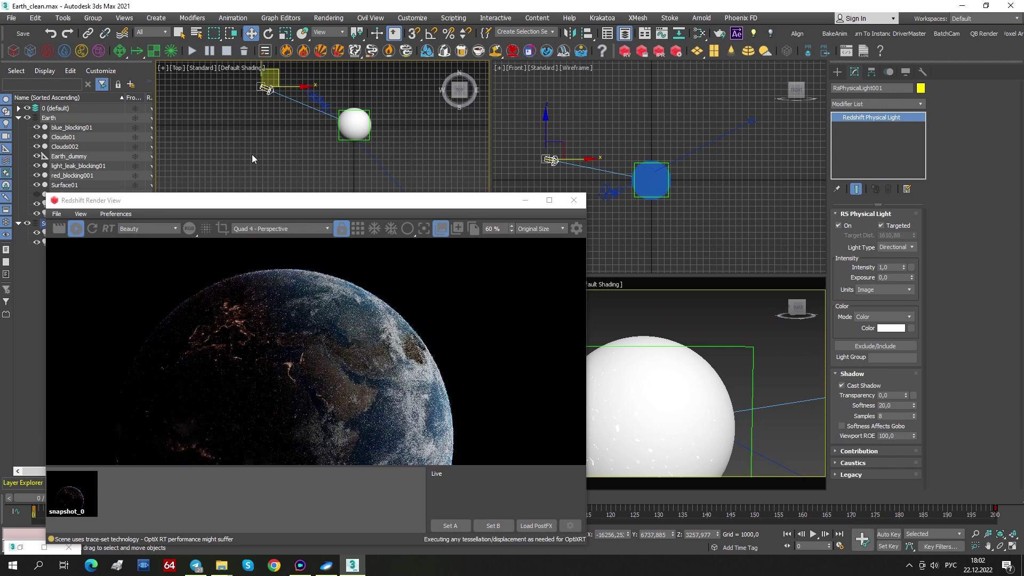
pyautogui.moveTo(279, 73); pyautogui.dragTo(286, 144, button='middle')
pyautogui.moveTo(278, 127); pyautogui.dragTo(307, 87)
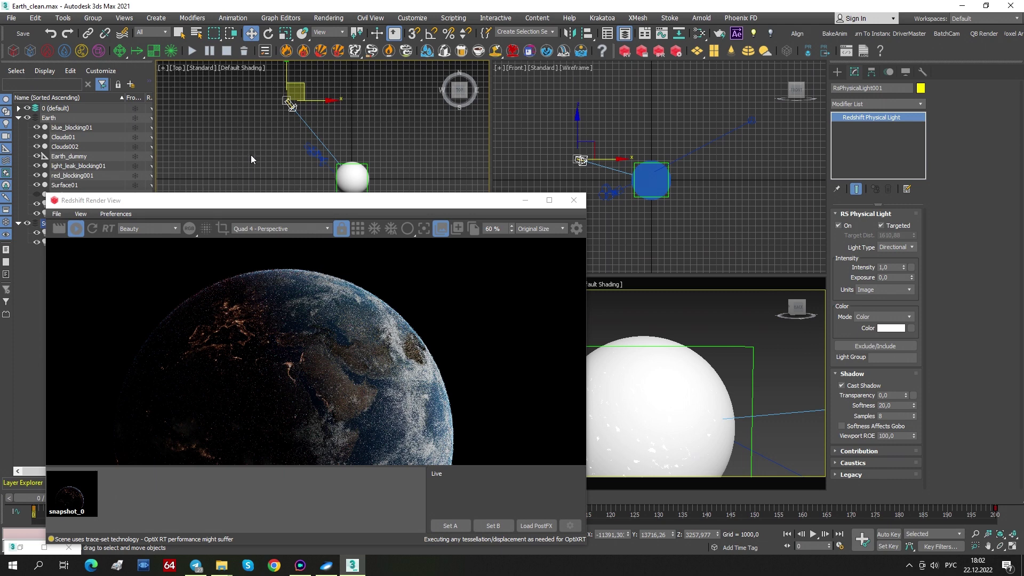
# Step: Activate the plain selection tool and clear the object selection, keeping the render view off the scene list
pyautogui.moveTo(93, 200); pyautogui.dragTo(155, 184)
pyautogui.click(67, 185)
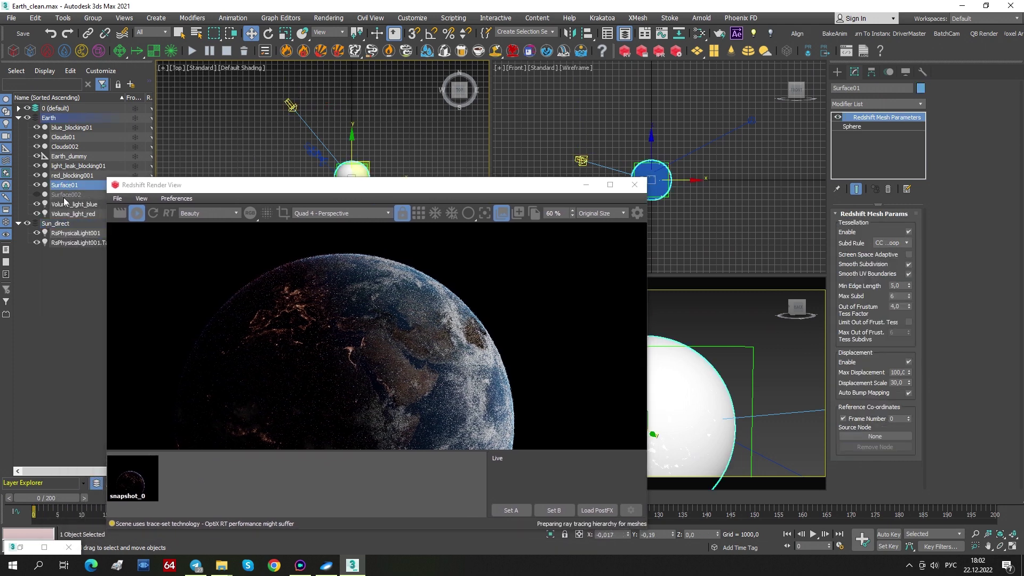
pyautogui.moveTo(311, 181); pyautogui.dragTo(260, 174)
pyautogui.press('q')
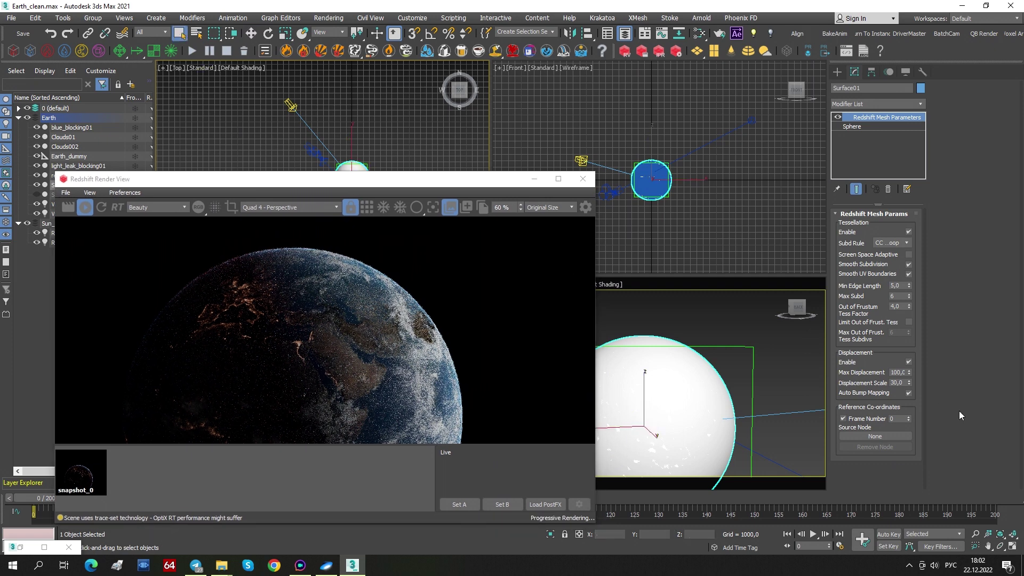
pyautogui.click(688, 319)
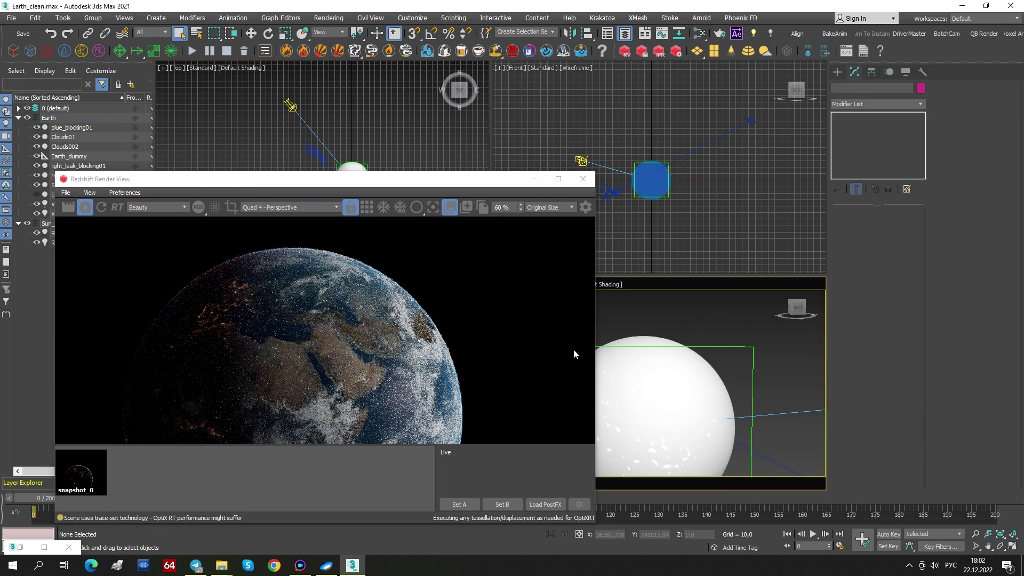
# Step: Maximize the Perspective viewport and place the Redshift Render View beside it with the snapshot strip hidden
pyautogui.hotkey('alt', 'w')
pyautogui.moveTo(475, 184); pyautogui.dragTo(1005, 94)
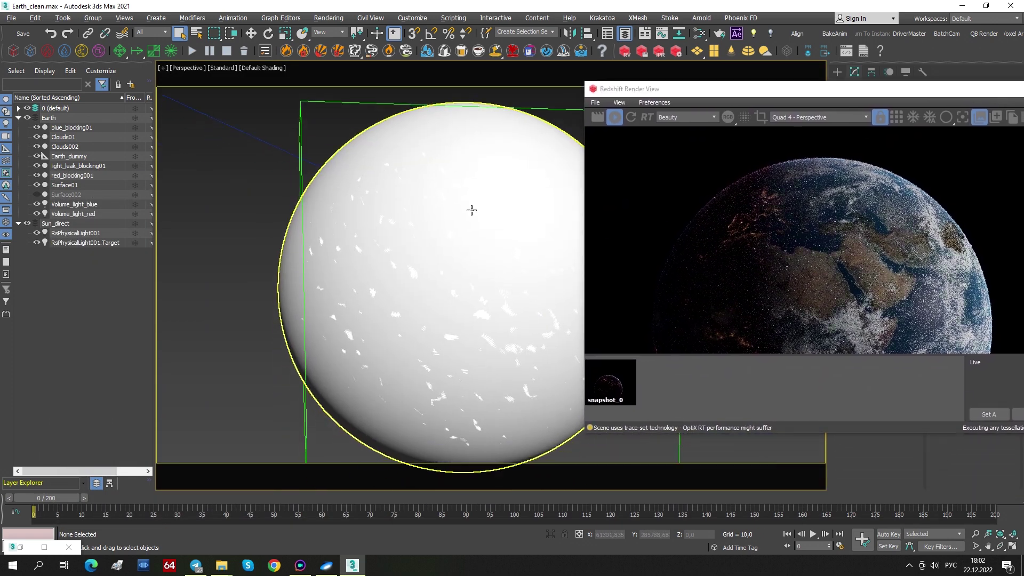
pyautogui.click(979, 117)
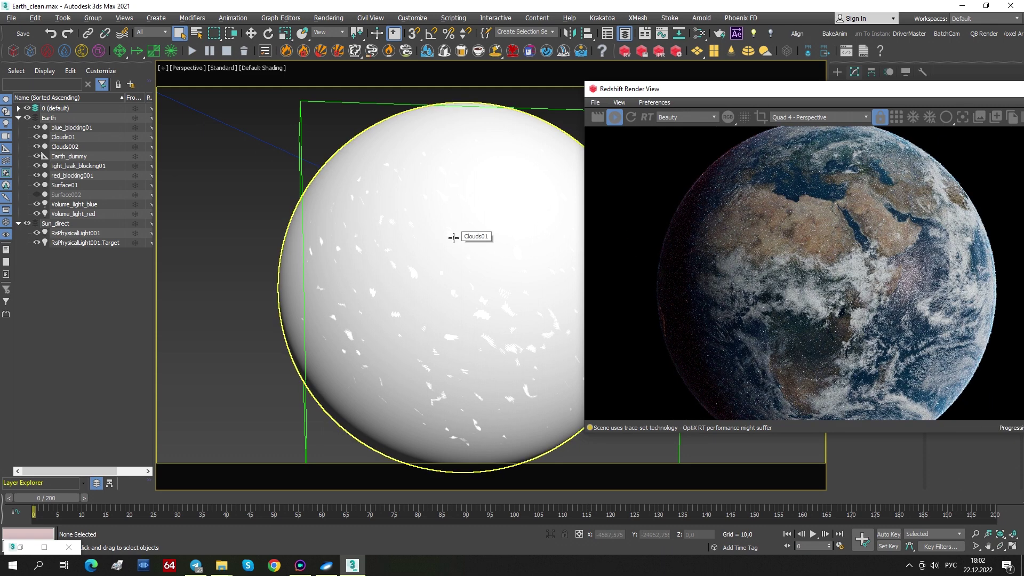
# Step: Examine the relief and shading of the cloud layer over Africa up close in the live render
pyautogui.scroll(5, 430, 264)
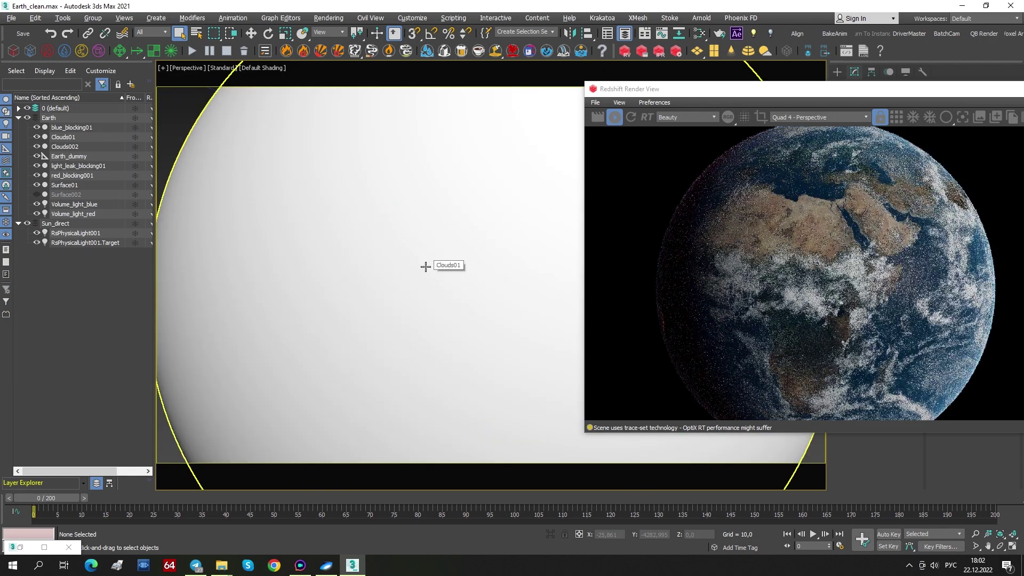
pyautogui.moveTo(387, 285)
pyautogui.keyDown('alt'); pyautogui.mouseDown(button='middle')
pyautogui.moveTo(423, 278)
pyautogui.moveTo(402, 283)
pyautogui.mouseUp(button='middle'); pyautogui.keyUp('alt')
pyautogui.moveTo(339, 287); pyautogui.dragTo(494, 261, button='middle')
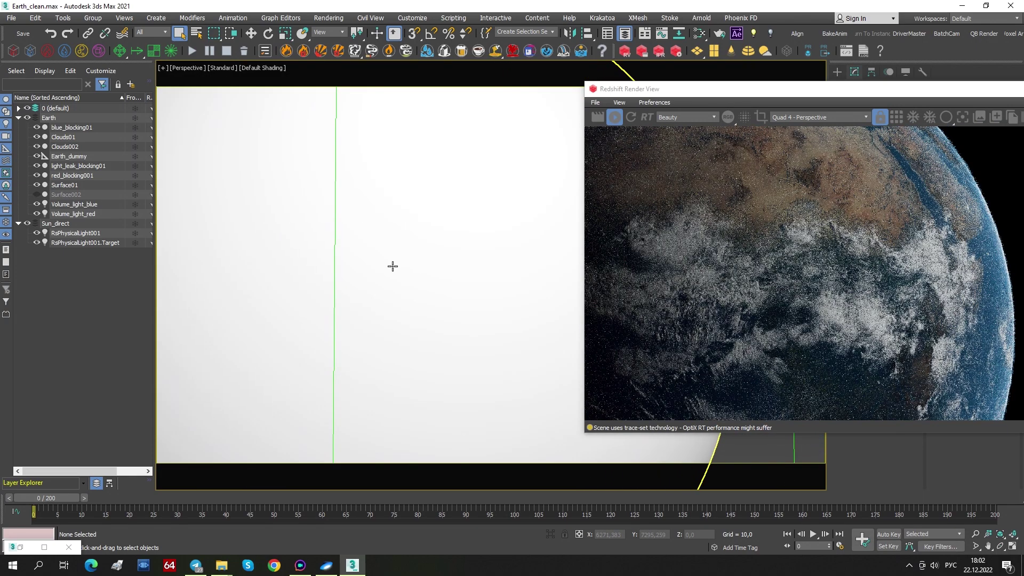
pyautogui.scroll(4, 393, 266)
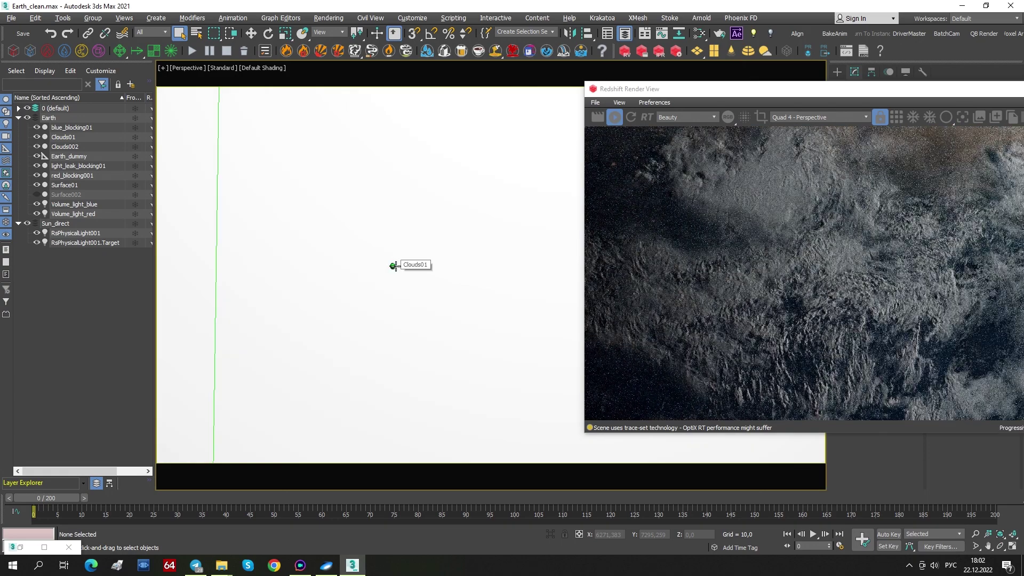
pyautogui.scroll(-4, 393, 266)
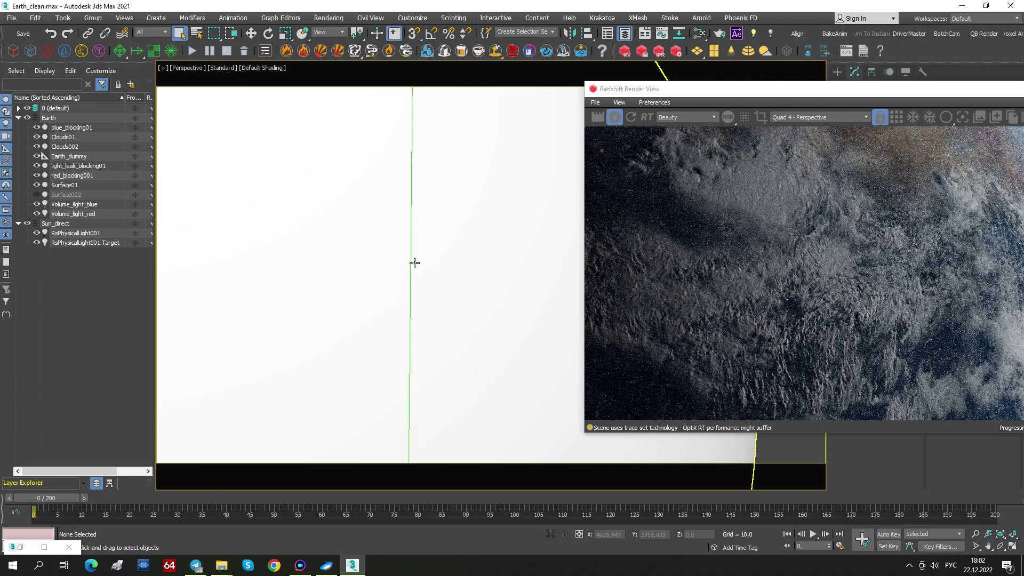
pyautogui.scroll(3, 415, 263)
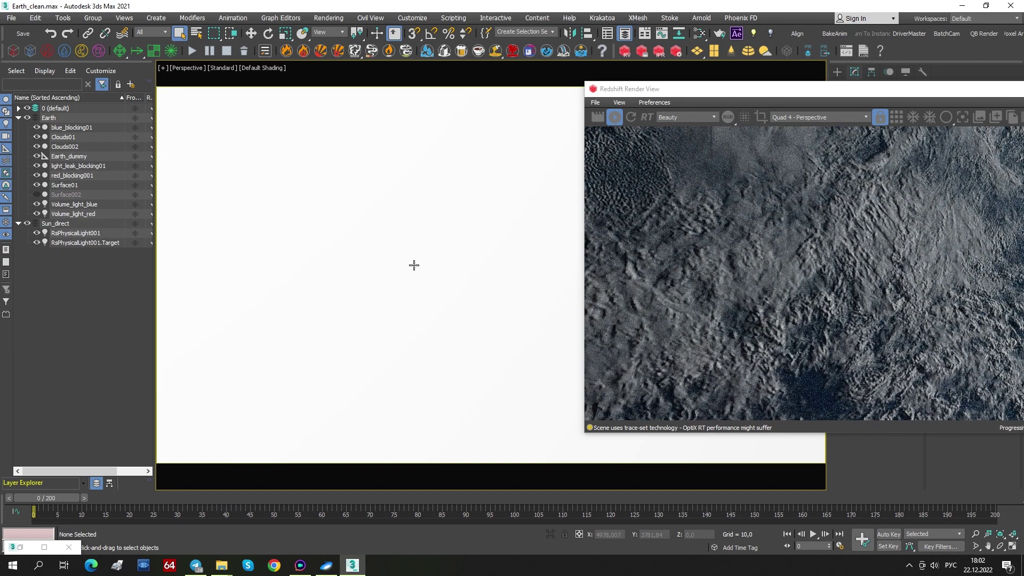
pyautogui.scroll(-2, 418, 281)
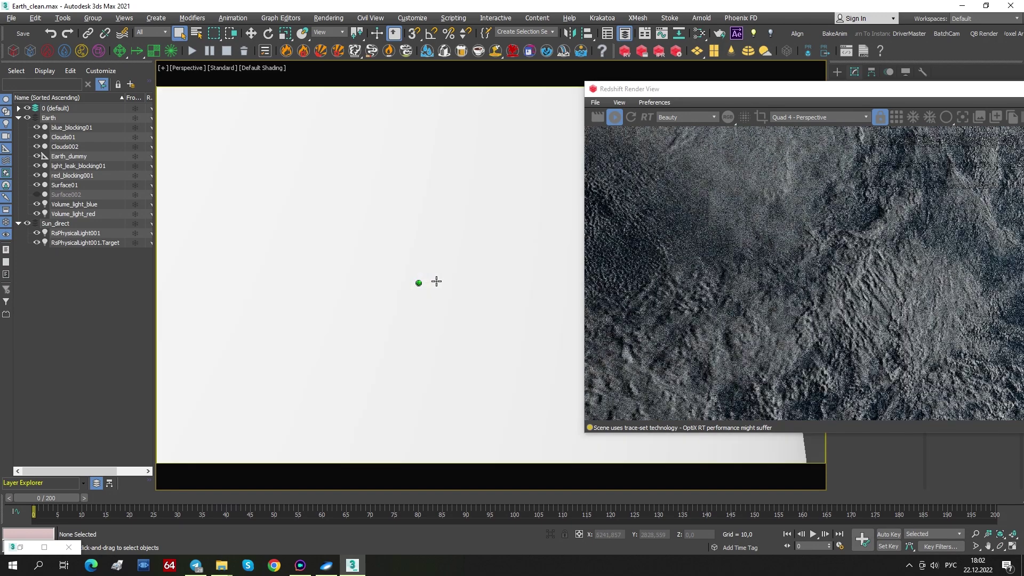
# Step: Examine the cloud relief and atmospheric glow along the planet's sunlit edge at several distances
pyautogui.scroll(-3, 450, 279)
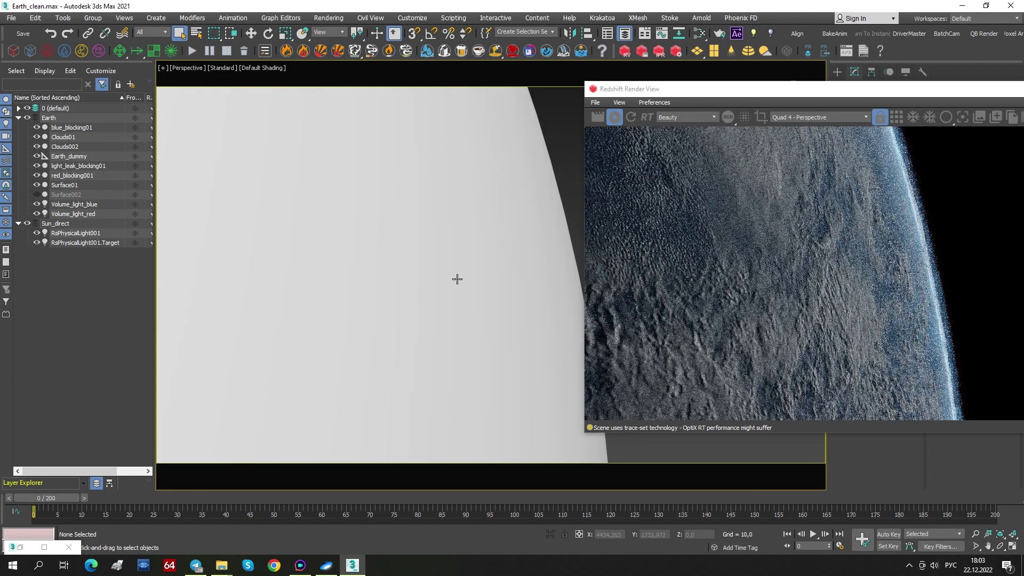
pyautogui.scroll(-2, 450, 280)
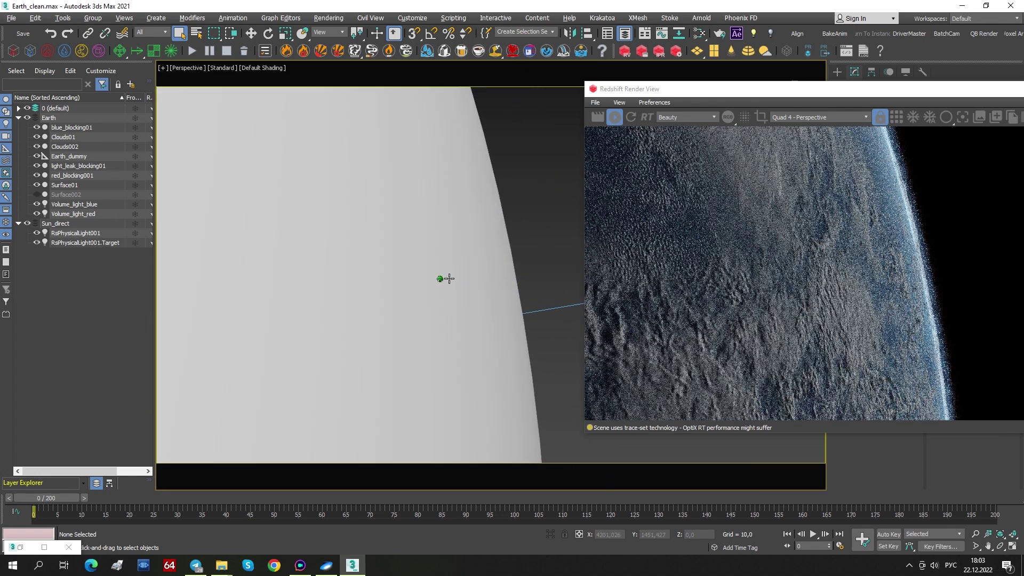
pyautogui.scroll(-3, 449, 278)
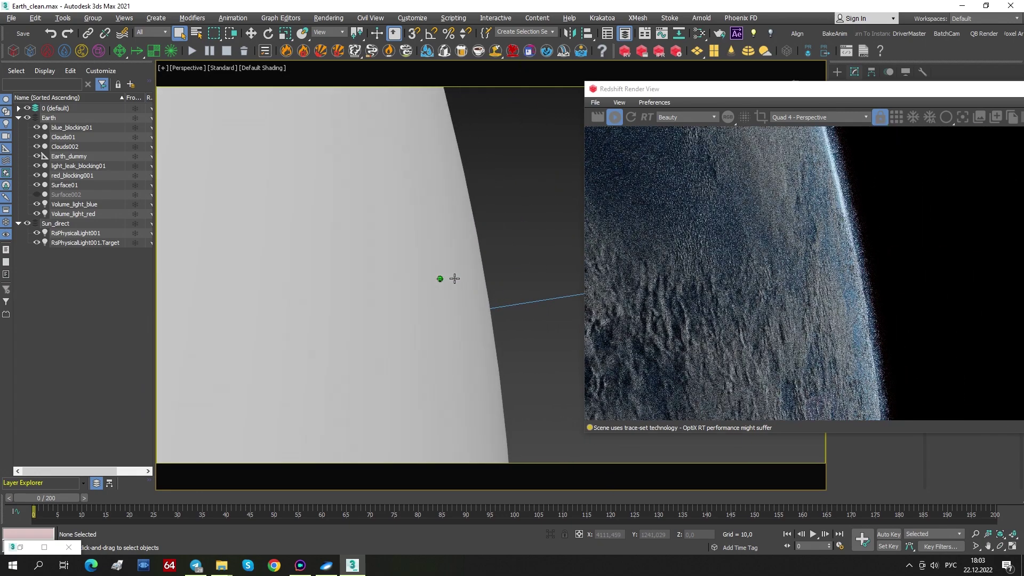
pyautogui.scroll(-1, 456, 278)
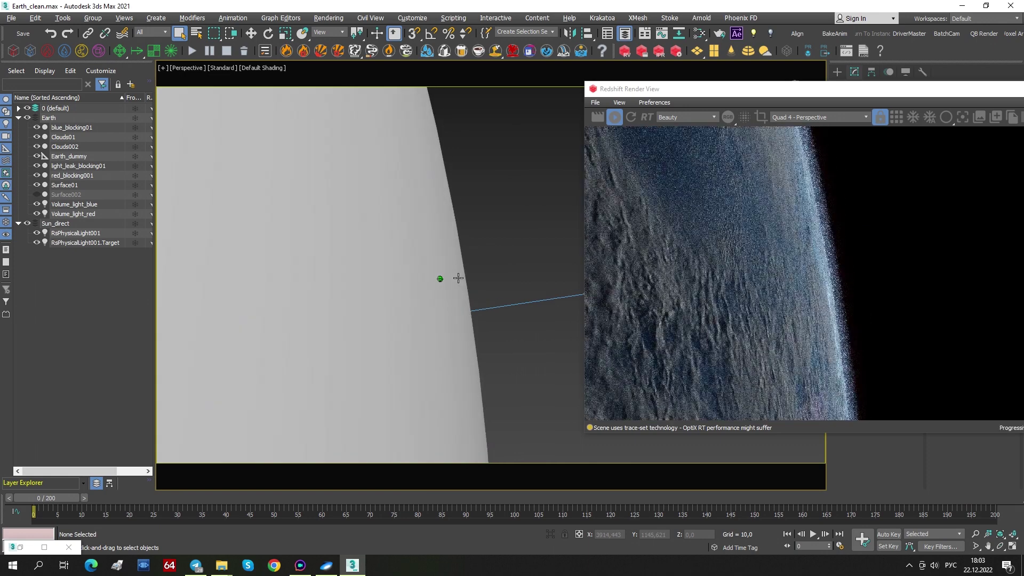
pyautogui.scroll(2, 424, 288)
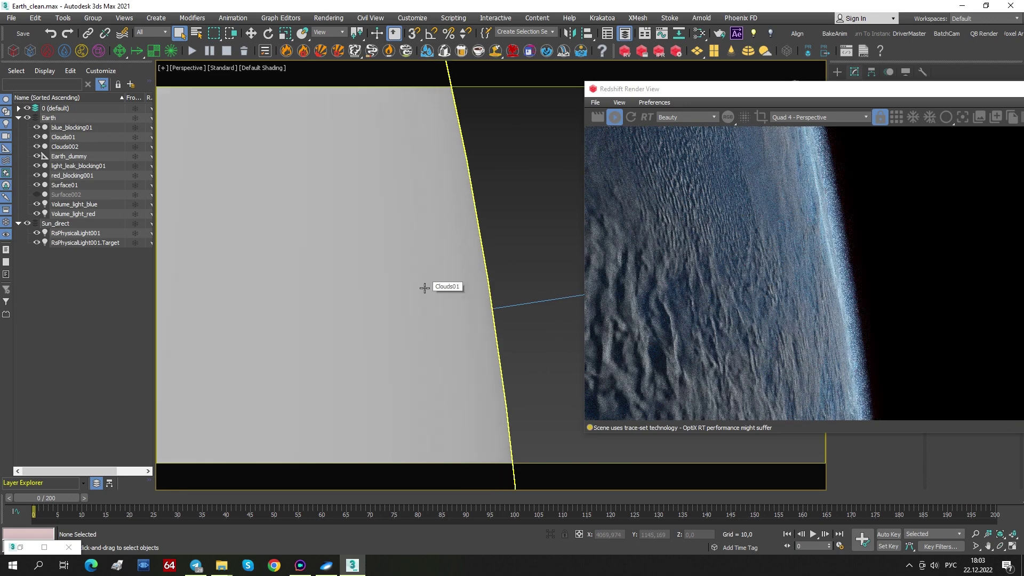
pyautogui.scroll(1, 424, 288)
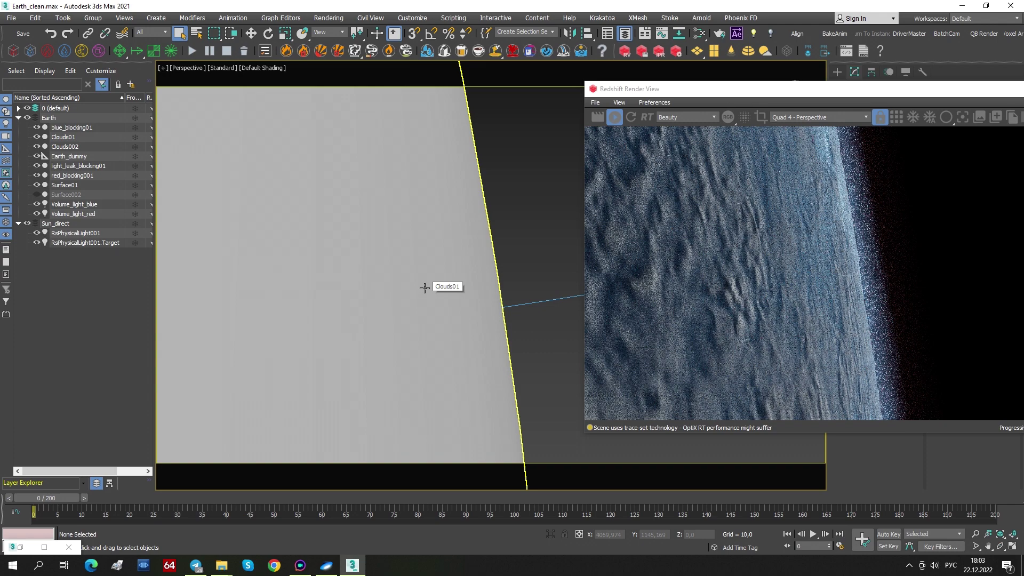
pyautogui.moveTo(425, 289); pyautogui.dragTo(472, 275, button='middle')
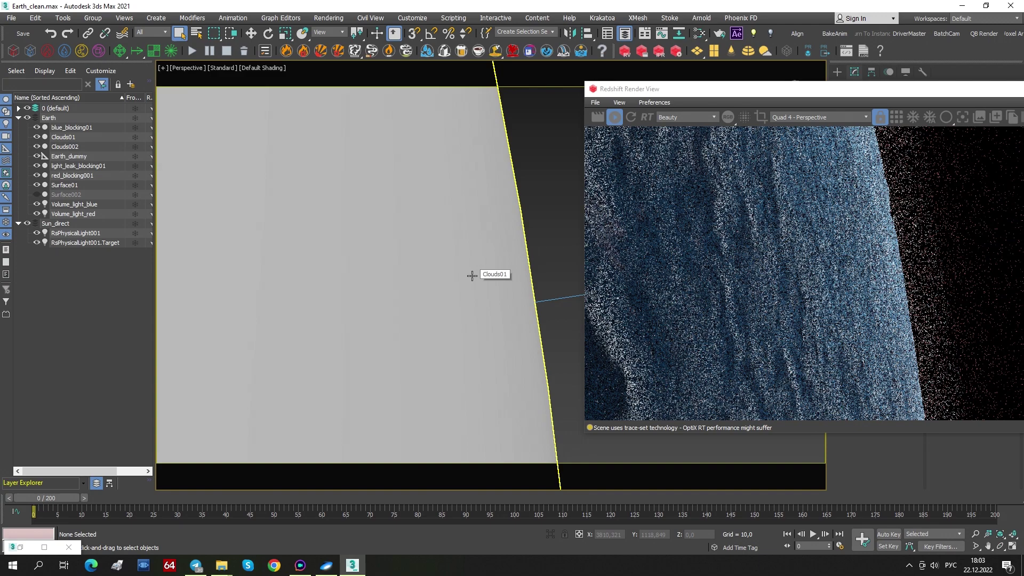
pyautogui.scroll(-3, 469, 276)
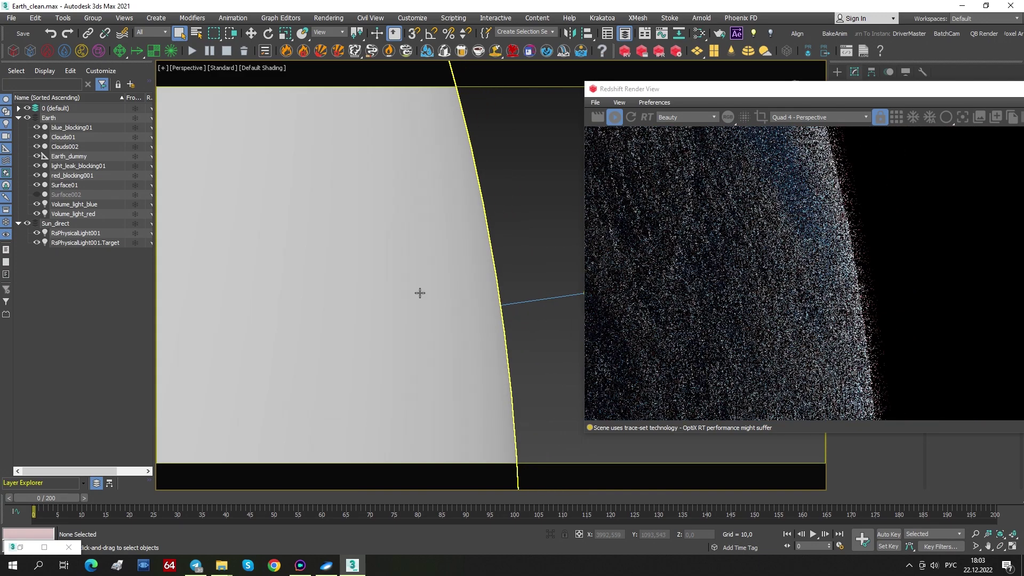
pyautogui.moveTo(419, 293); pyautogui.dragTo(471, 290, button='middle')
pyautogui.scroll(-1, 468, 291)
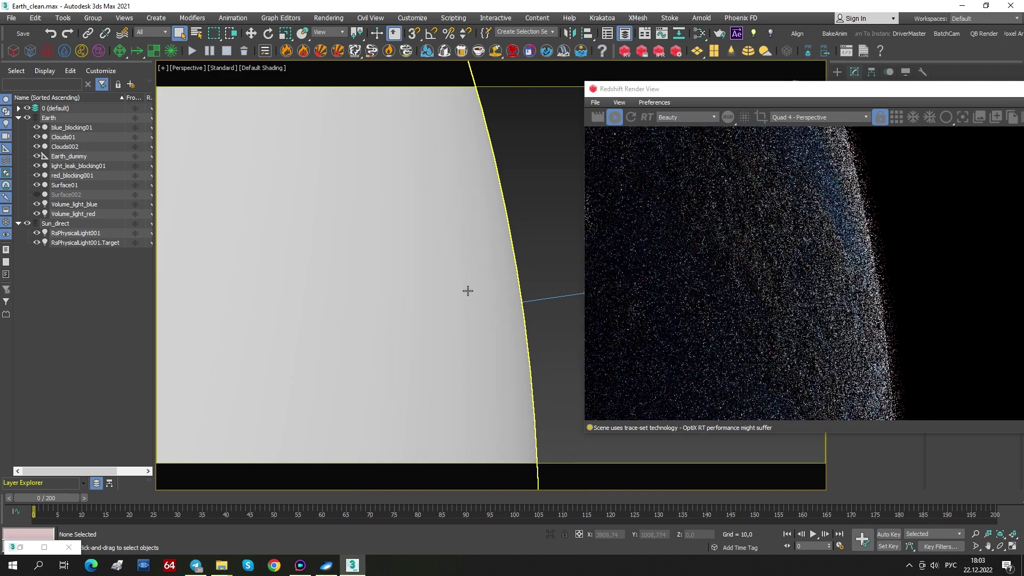
# Step: Inspect the twilight edge, the night-side city lights and the whole lit globe from different angles
pyautogui.keyDown('alt'); pyautogui.moveTo(468, 291); pyautogui.dragTo(429, 185, button='middle'); pyautogui.keyUp('alt')
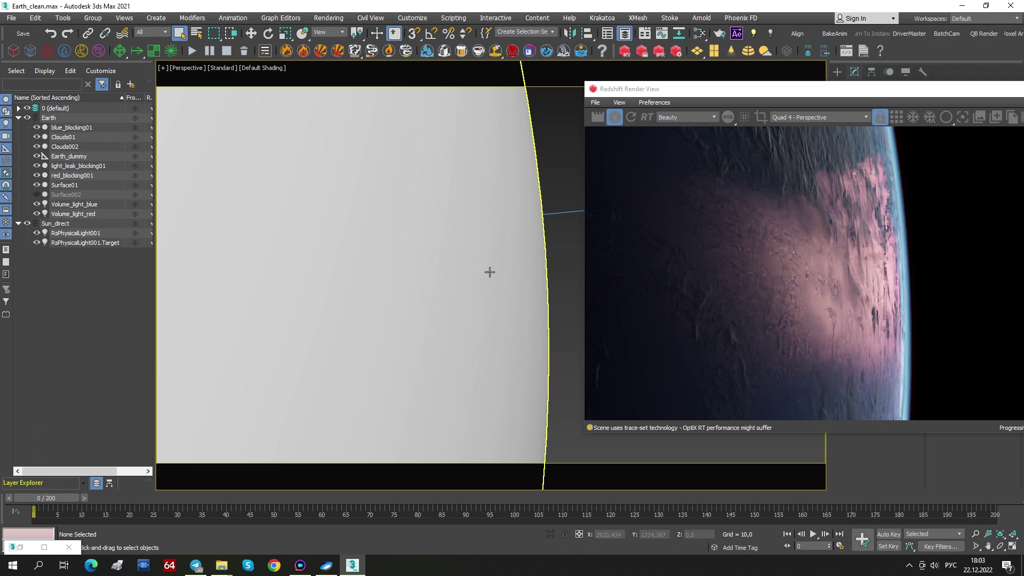
pyautogui.scroll(-3, 490, 274)
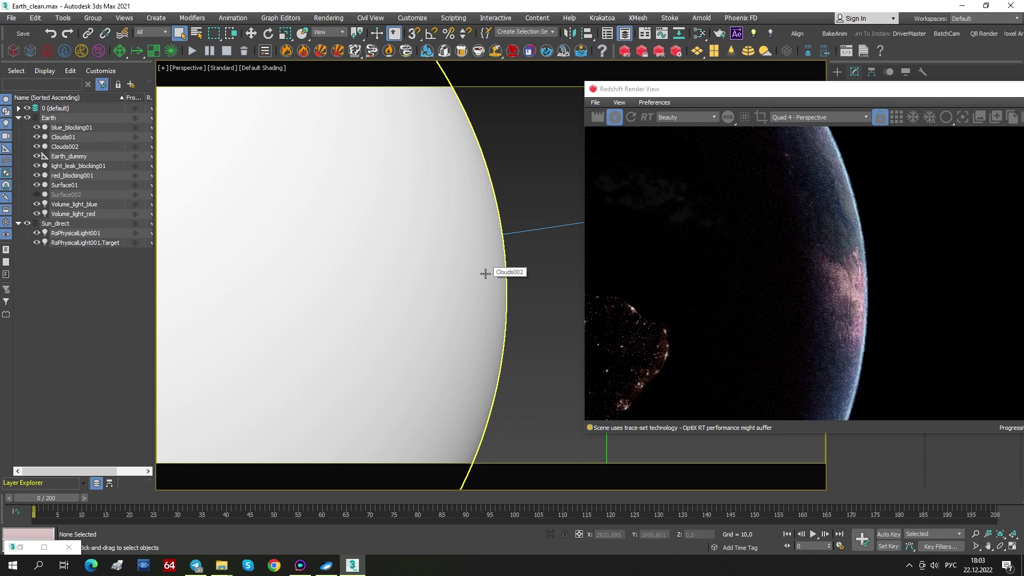
pyautogui.scroll(-2, 486, 273)
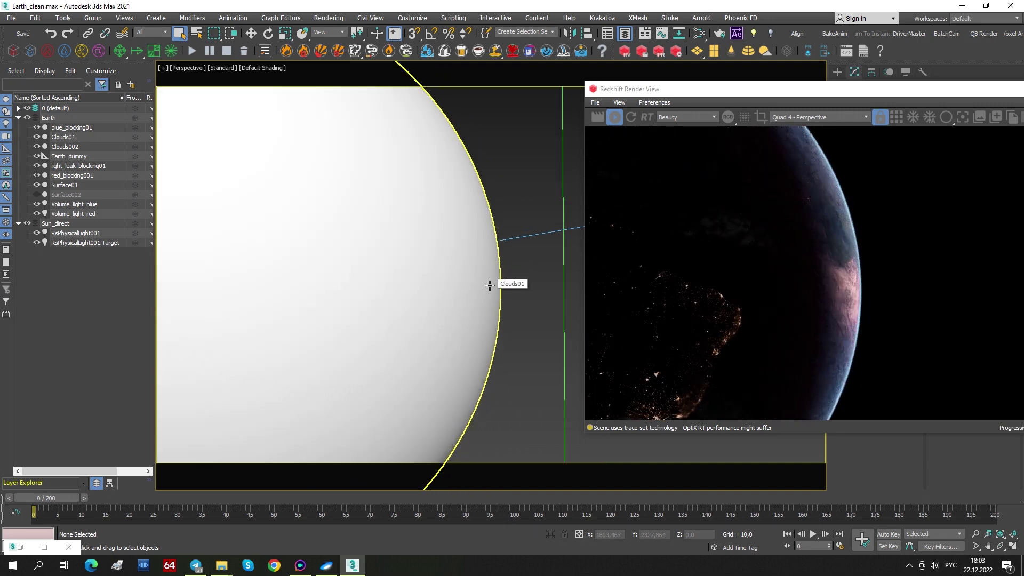
pyautogui.keyDown('alt'); pyautogui.moveTo(490, 285); pyautogui.dragTo(386, 288, button='middle'); pyautogui.keyUp('alt')
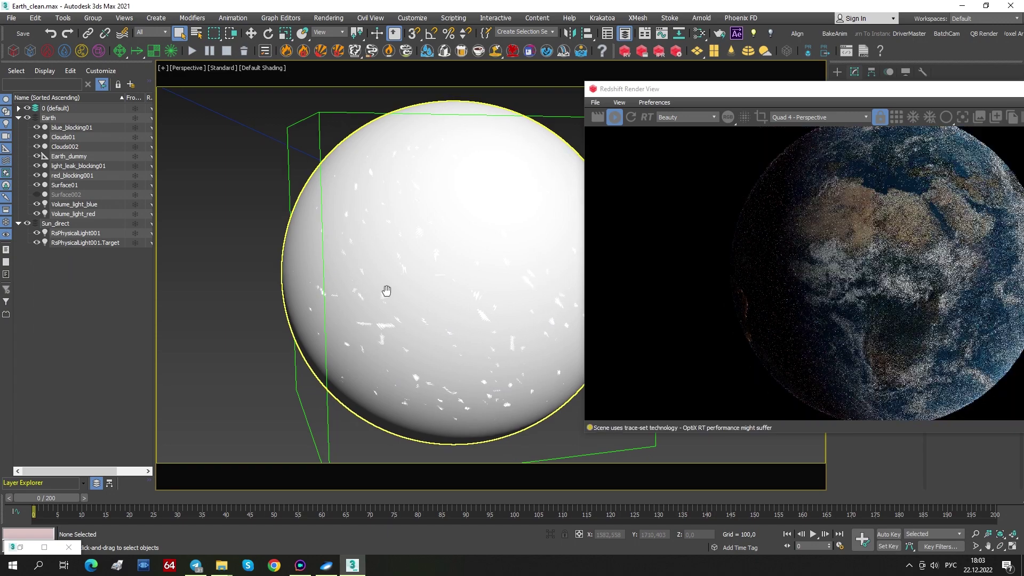
pyautogui.keyDown('alt'); pyautogui.moveTo(461, 287); pyautogui.dragTo(441, 286, button='middle'); pyautogui.keyUp('alt')
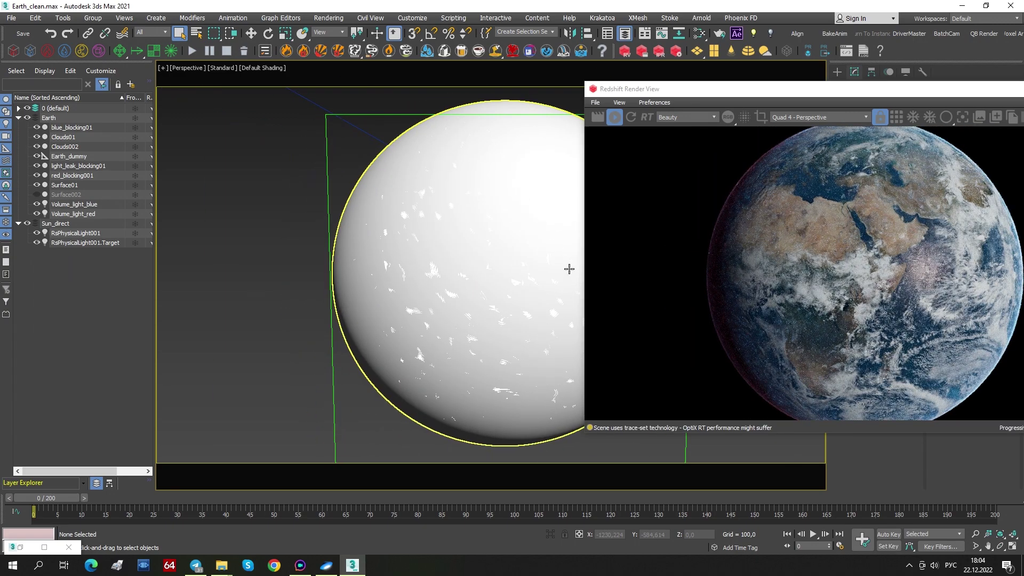
# Step: Bring the whole Redshift Render View onto the screen and examine the clouds and sun glint off East Africa and the planet's sunlit edge
pyautogui.scroll(3, 566, 269)
pyautogui.scroll(2, 566, 270)
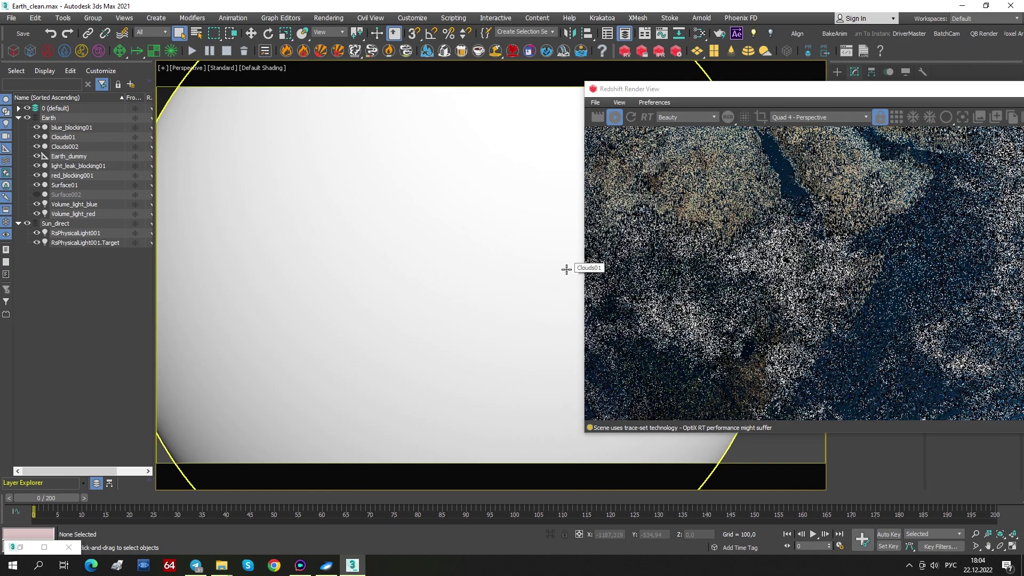
pyautogui.scroll(2, 566, 270)
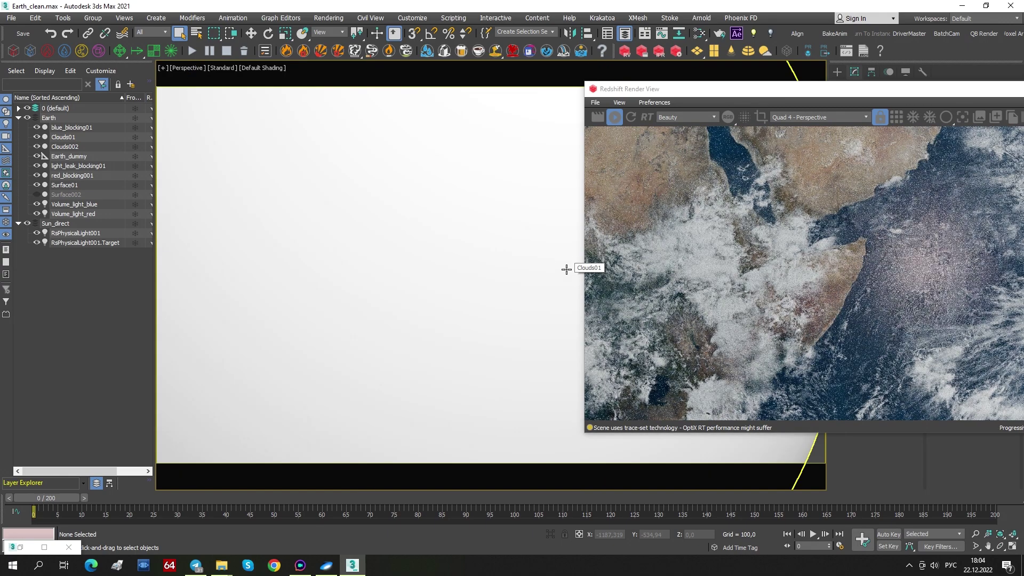
pyautogui.moveTo(889, 92); pyautogui.dragTo(646, 94)
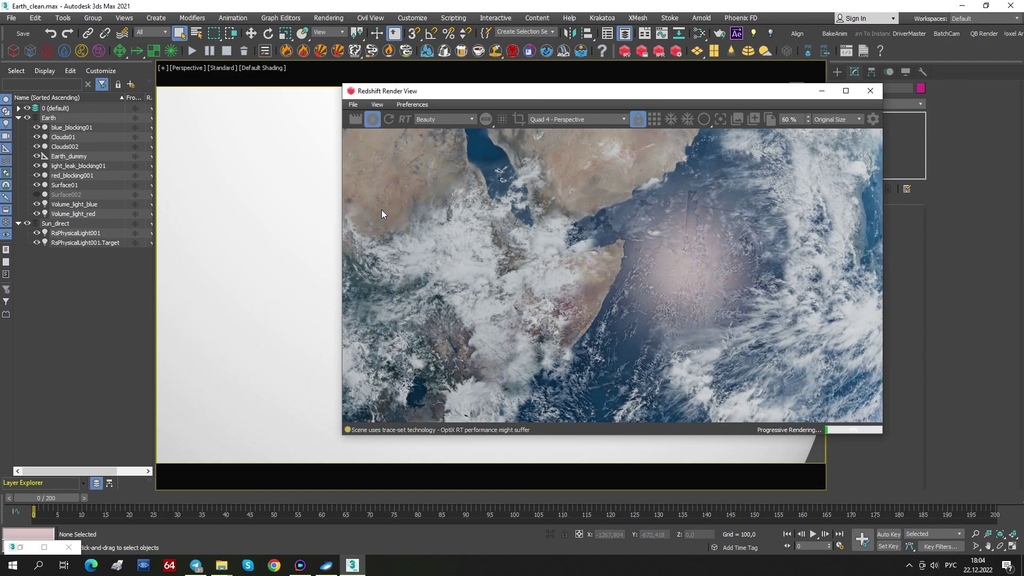
pyautogui.keyDown('alt'); pyautogui.moveTo(299, 239); pyautogui.dragTo(215, 236, button='middle'); pyautogui.keyUp('alt')
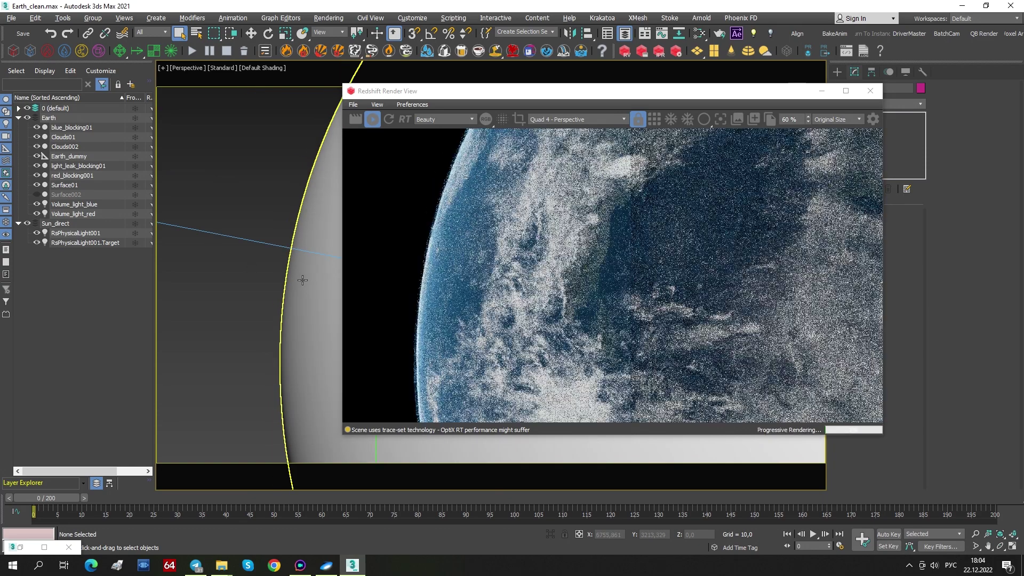
pyautogui.keyDown('alt'); pyautogui.moveTo(303, 281); pyautogui.dragTo(279, 281, button='middle'); pyautogui.keyUp('alt')
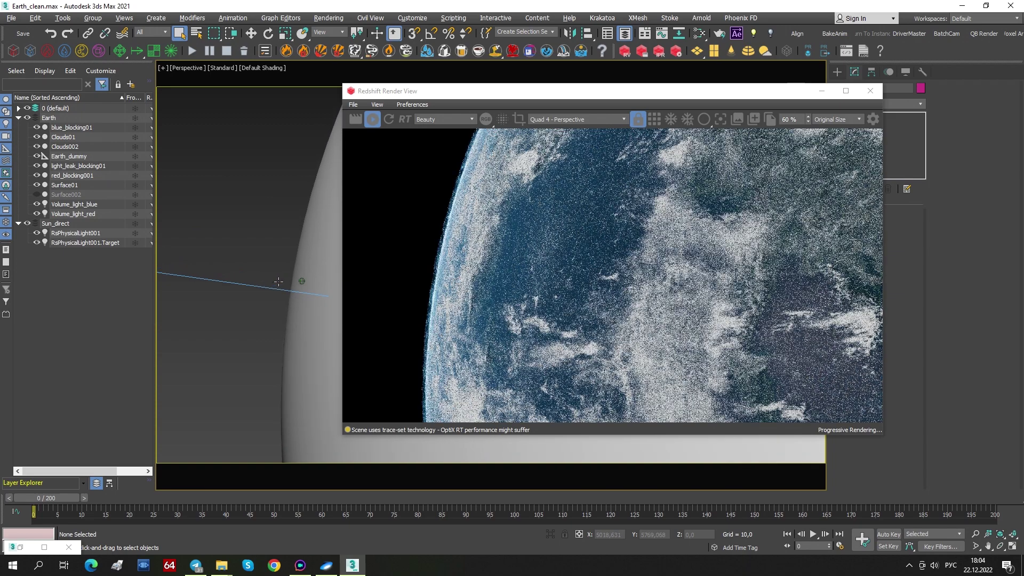
pyautogui.scroll(-3, 319, 294)
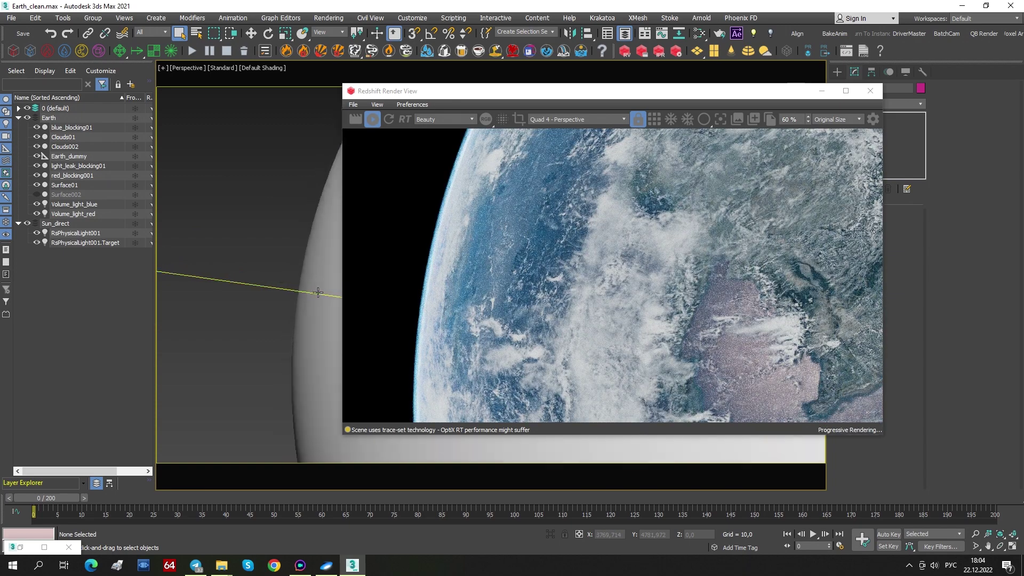
pyautogui.scroll(-1, 329, 326)
# Step: Examine the reddish twilight crescent and the dark night side with its city lights at several distances and angles
pyautogui.keyDown('alt'); pyautogui.moveTo(328, 326); pyautogui.dragTo(257, 340, button='middle'); pyautogui.keyUp('alt')
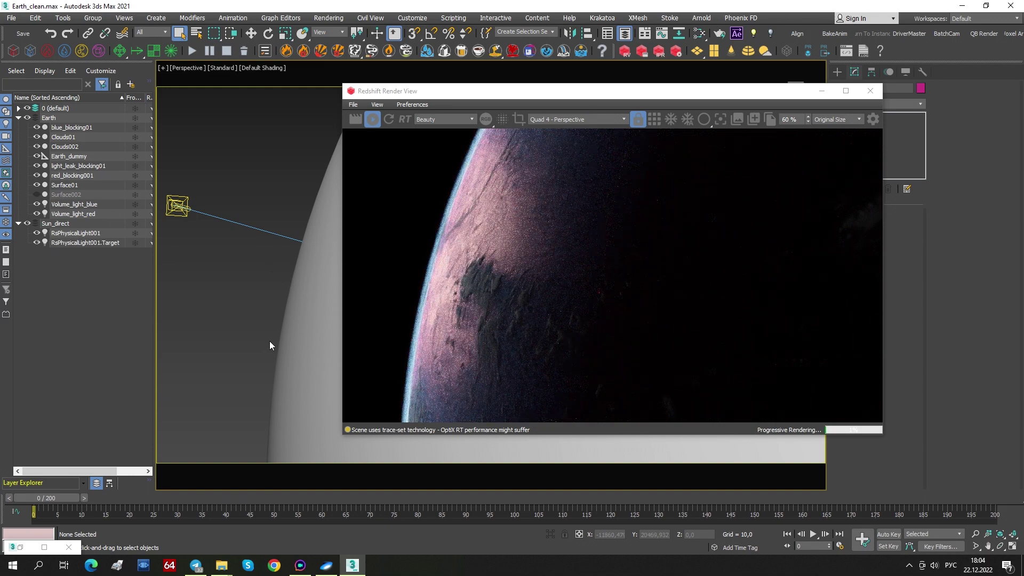
pyautogui.scroll(-3, 270, 341)
pyautogui.moveTo(282, 352); pyautogui.dragTo(330, 273, button='middle')
pyautogui.scroll(2, 331, 273)
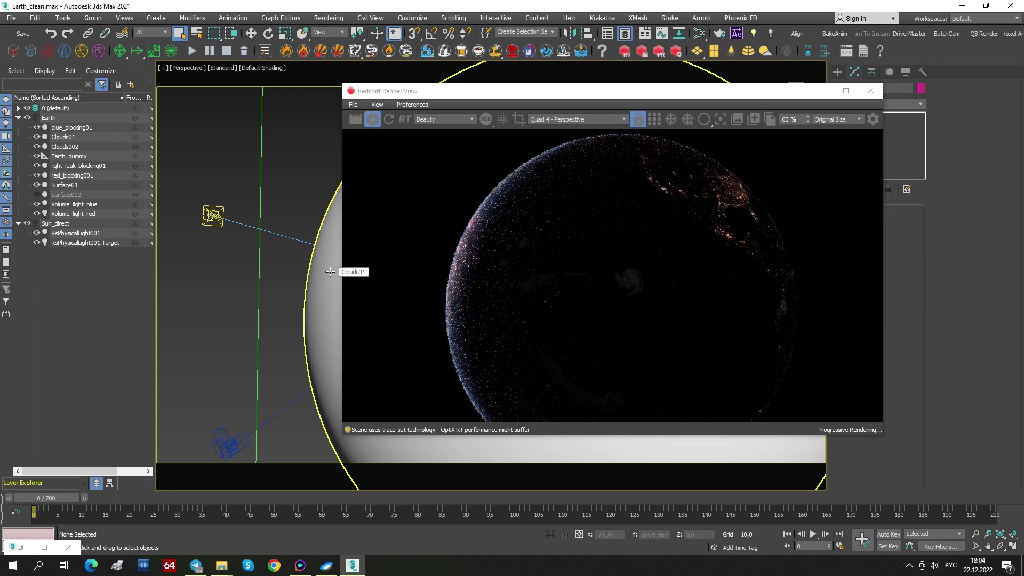
pyautogui.scroll(2, 330, 272)
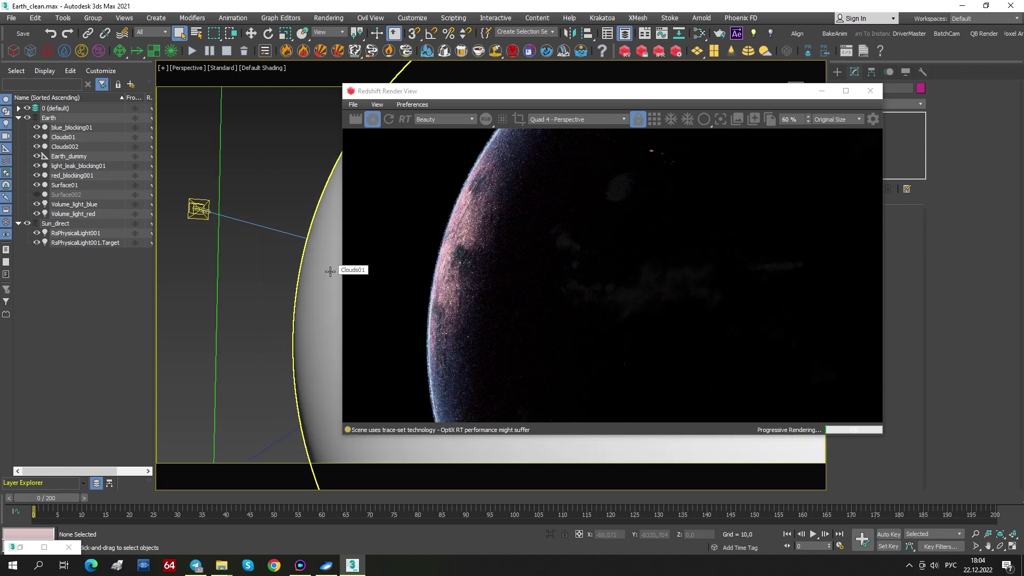
pyautogui.moveTo(330, 271); pyautogui.dragTo(273, 414, button='middle')
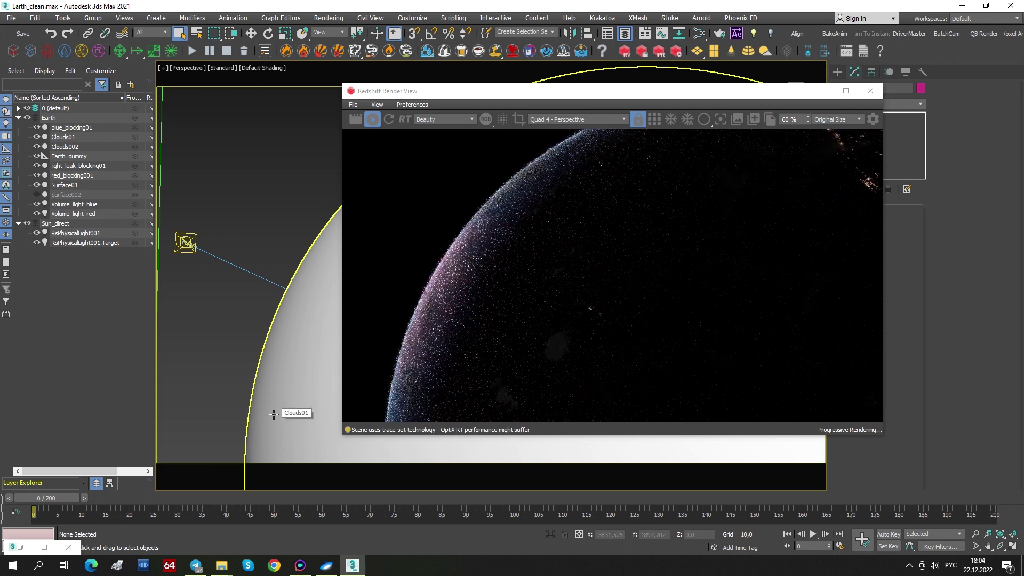
pyautogui.moveTo(320, 297); pyautogui.dragTo(308, 296)
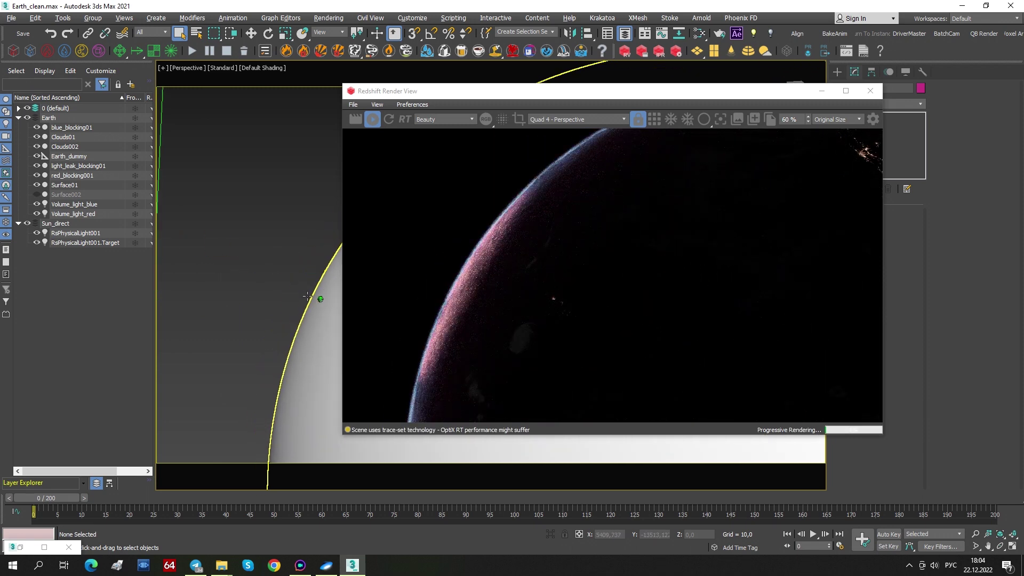
pyautogui.moveTo(308, 297); pyautogui.dragTo(313, 293)
# Step: Show the render view's display settings and enable the Bloom and Flare post effects
pyautogui.click(873, 119)
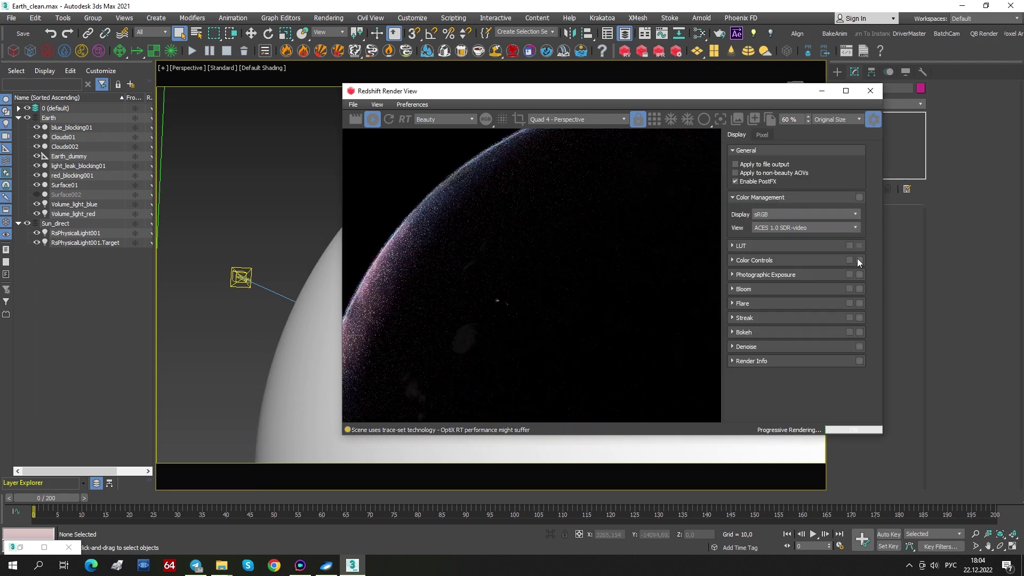
pyautogui.click(850, 288)
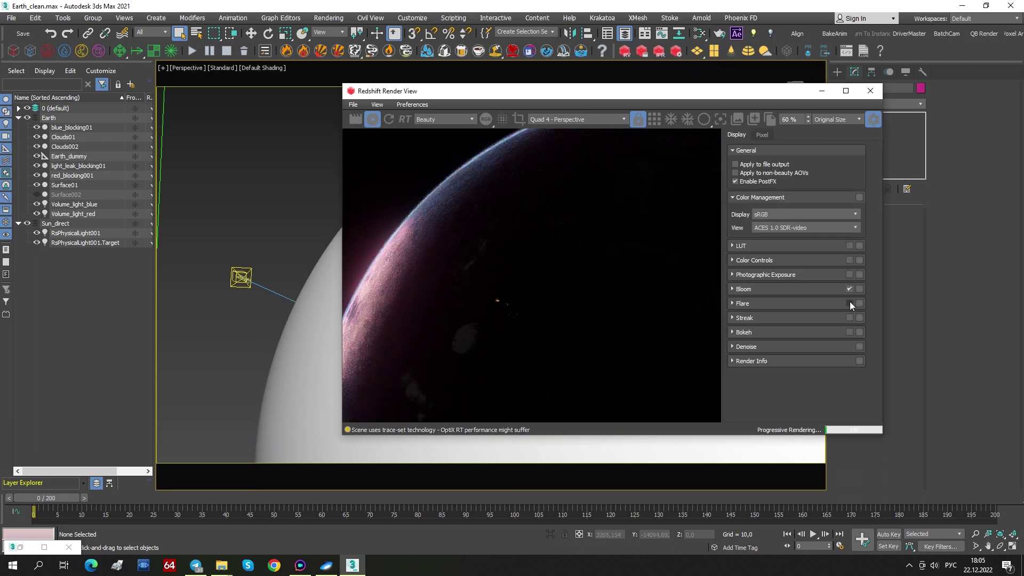
pyautogui.click(849, 303)
# Step: Frame the glowing twilight edge, maximize the Redshift Render View and enlarge the rendered image to 75 %
pyautogui.moveTo(308, 306); pyautogui.dragTo(403, 300, button='middle')
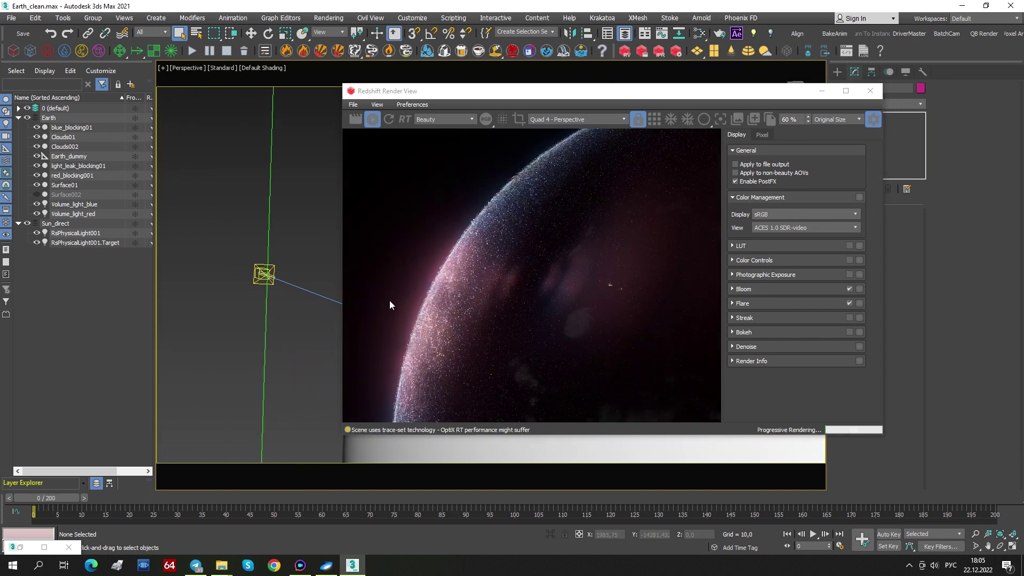
pyautogui.click(846, 92)
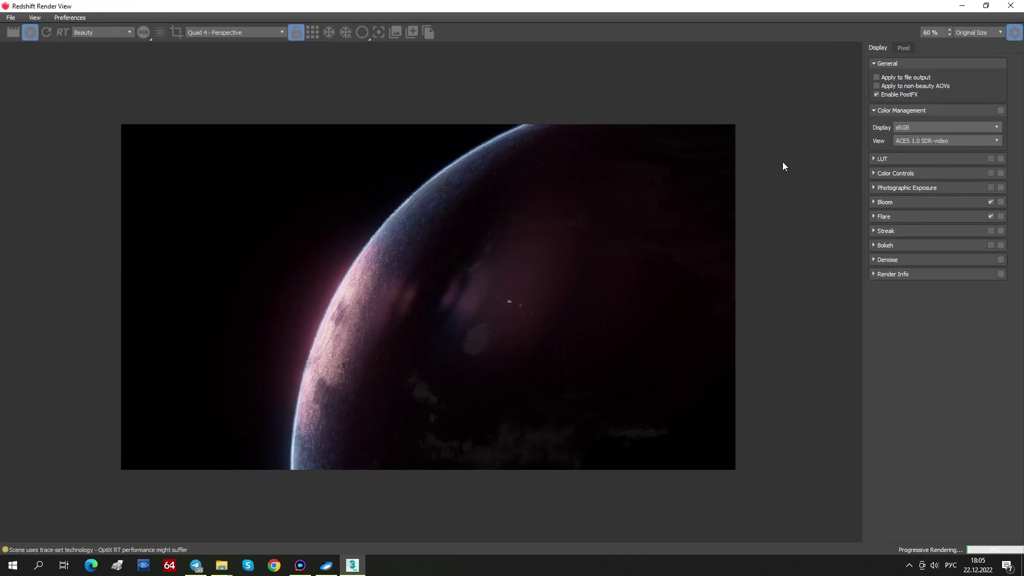
pyautogui.scroll(1, 358, 292)
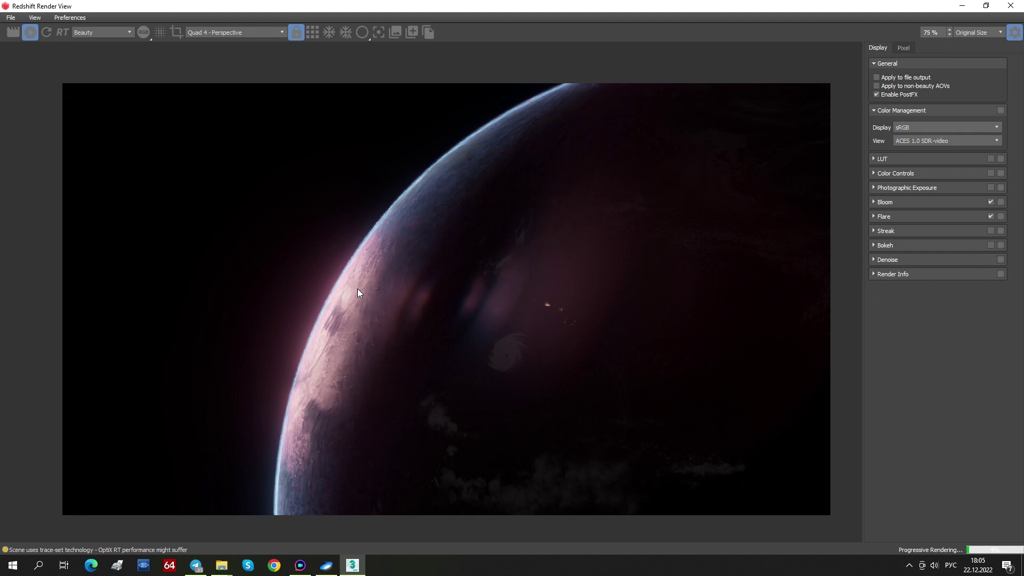